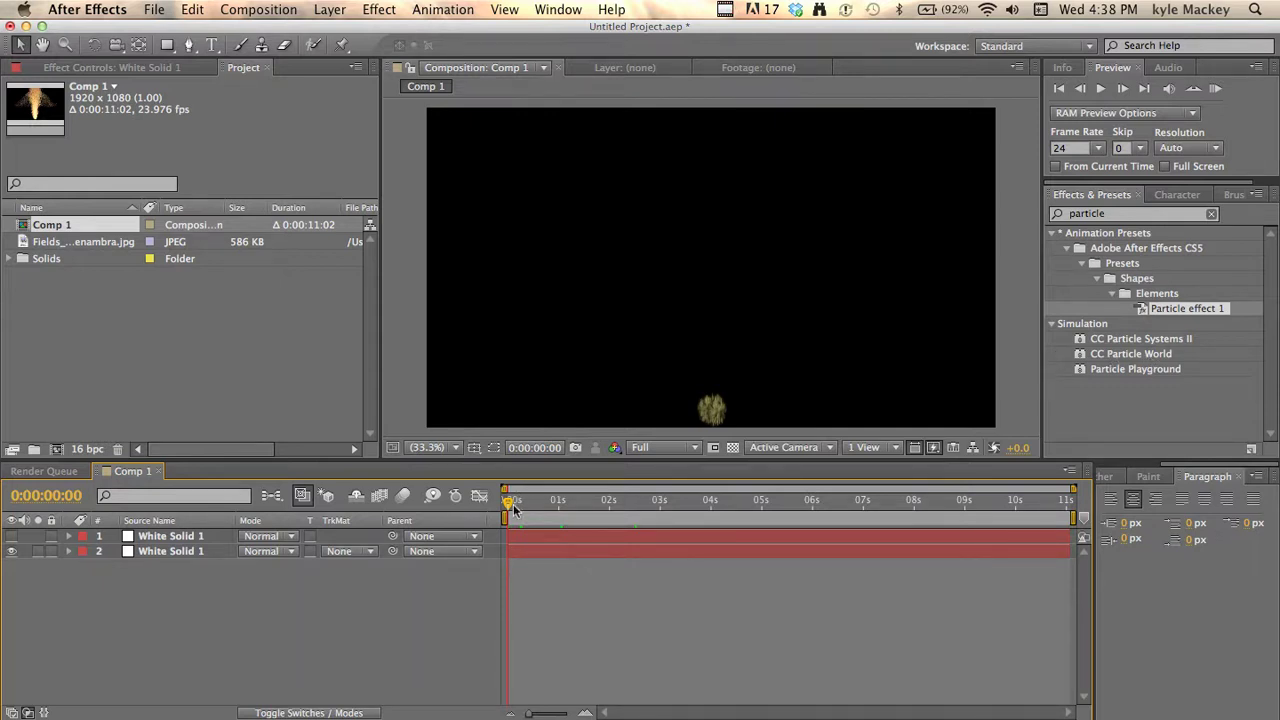
- Scrub through Comp 1 and zoom in to inspect the growing particle flame
{"action": "left_click_drag", "start_coordinate": [514, 506], "coordinate": [556, 507]}
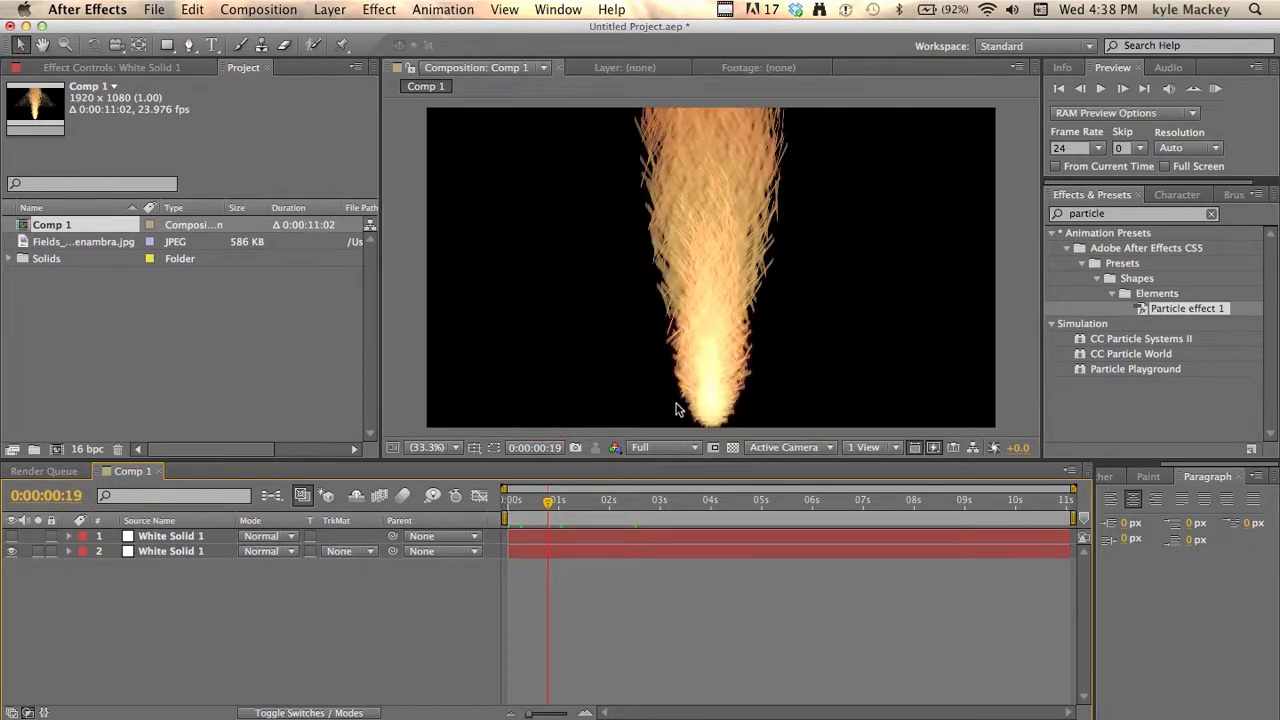
{"action": "scroll", "coordinate": [676, 410], "scroll_direction": "up", "scroll_amount": 3}
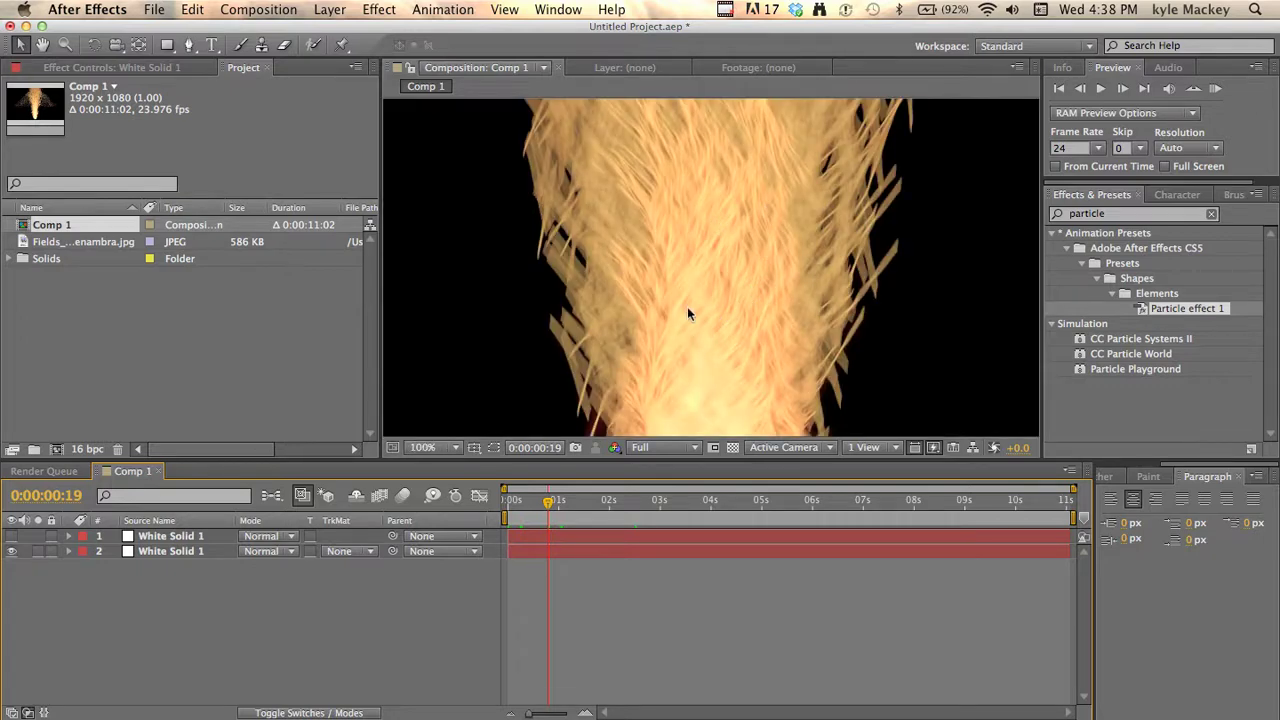
{"action": "left_click_drag", "start_coordinate": [572, 518], "coordinate": [601, 505]}
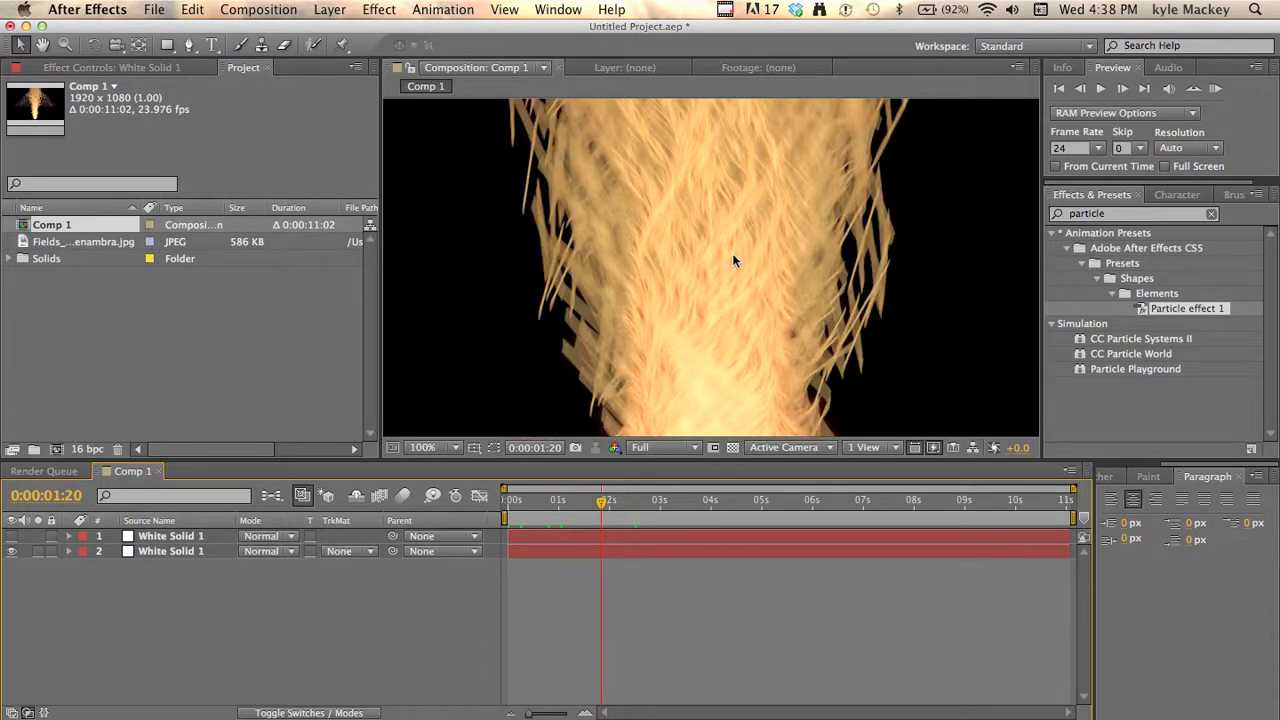
{"action": "scroll", "coordinate": [732, 253], "scroll_direction": "down", "scroll_amount": 3}
{"action": "scroll", "coordinate": [732, 253], "scroll_direction": "up", "scroll_amount": 3}
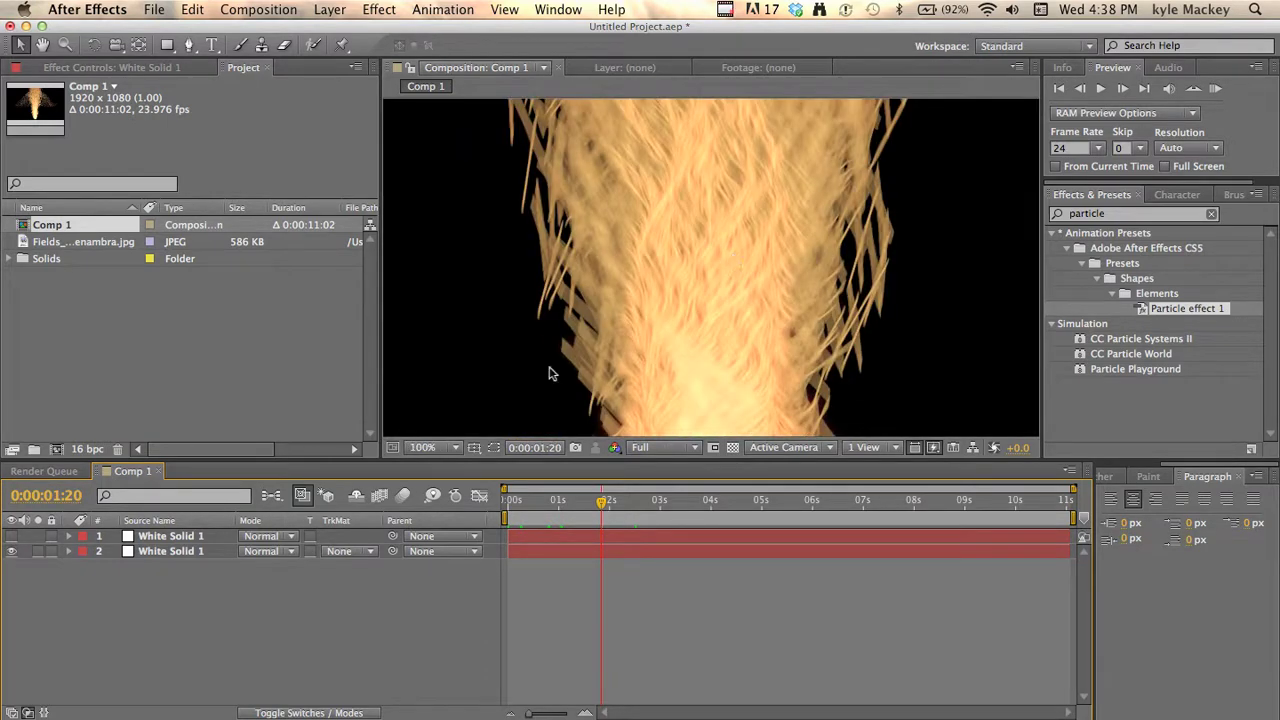
- Set the viewer magnification to Fit and hide layer 2
{"action": "left_click", "coordinate": [456, 447]}
{"action": "left_click", "coordinate": [449, 457]}
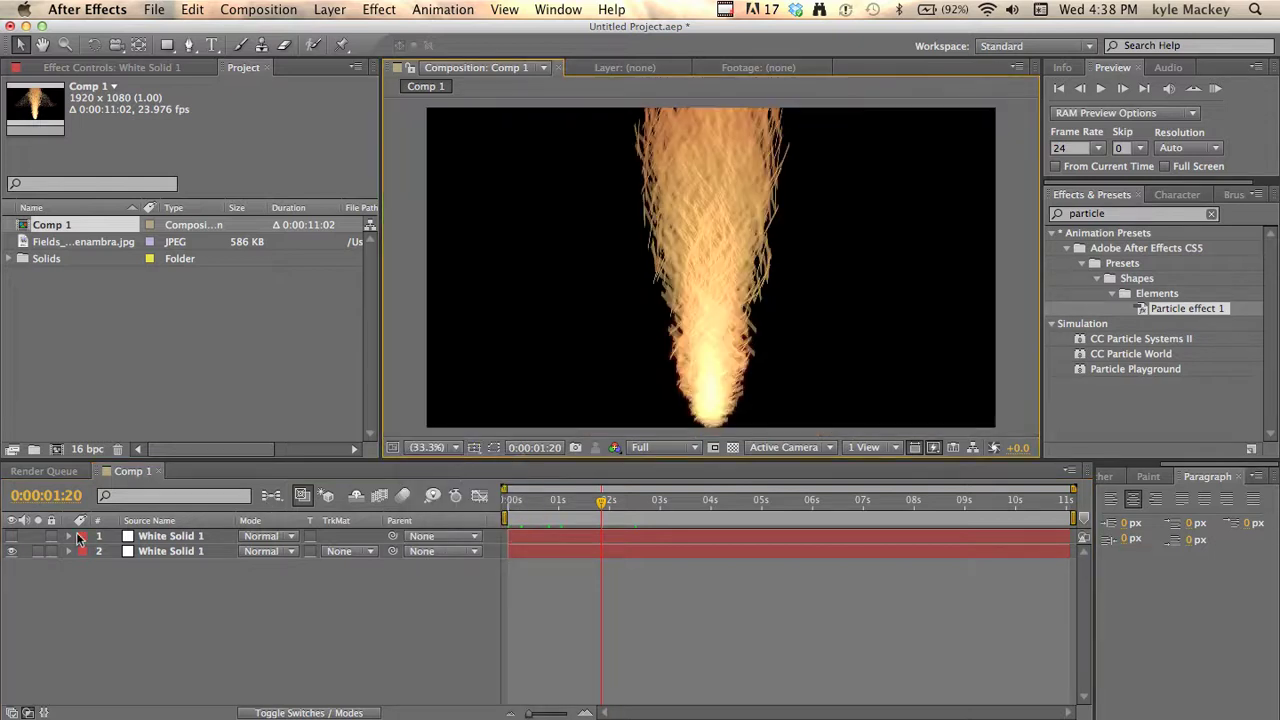
{"action": "left_click", "coordinate": [12, 552]}
- Make layer 1 visible and move to frame 19, checking the dome at 100% and zoomed out
{"action": "left_click_drag", "start_coordinate": [532, 505], "coordinate": [405, 505]}
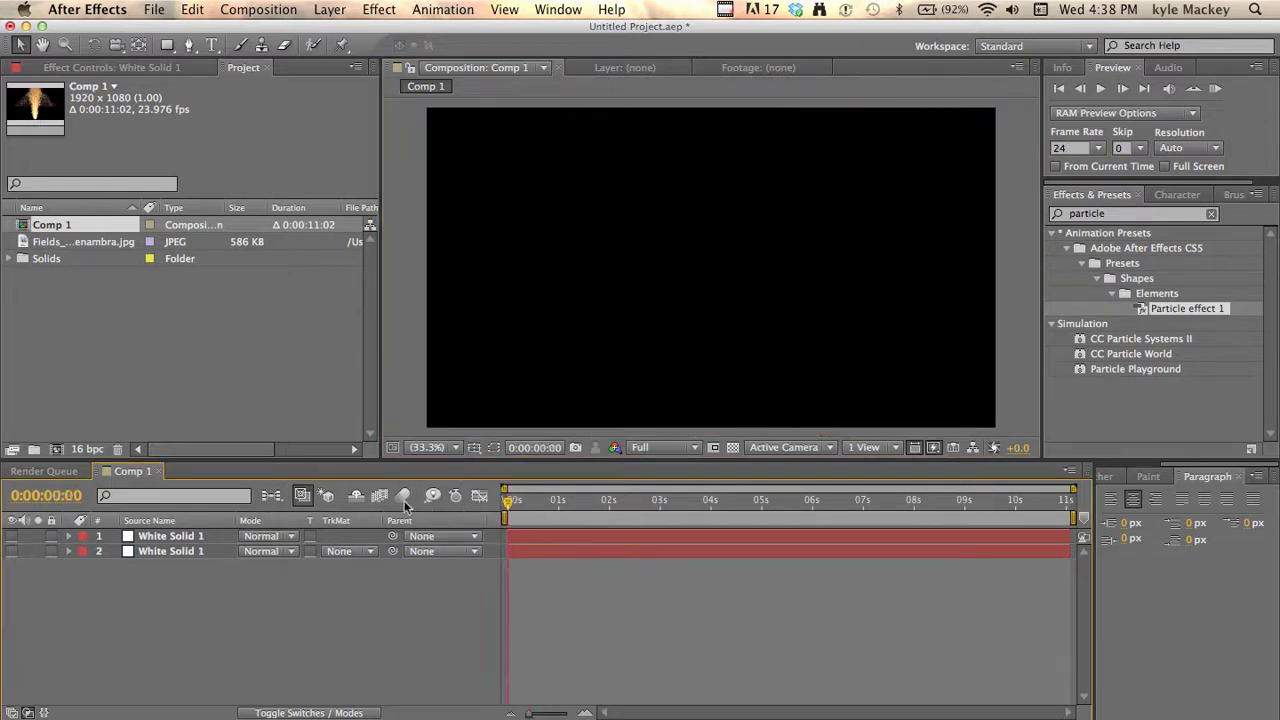
{"action": "left_click", "coordinate": [11, 537]}
{"action": "left_click_drag", "start_coordinate": [507, 503], "coordinate": [544, 505]}
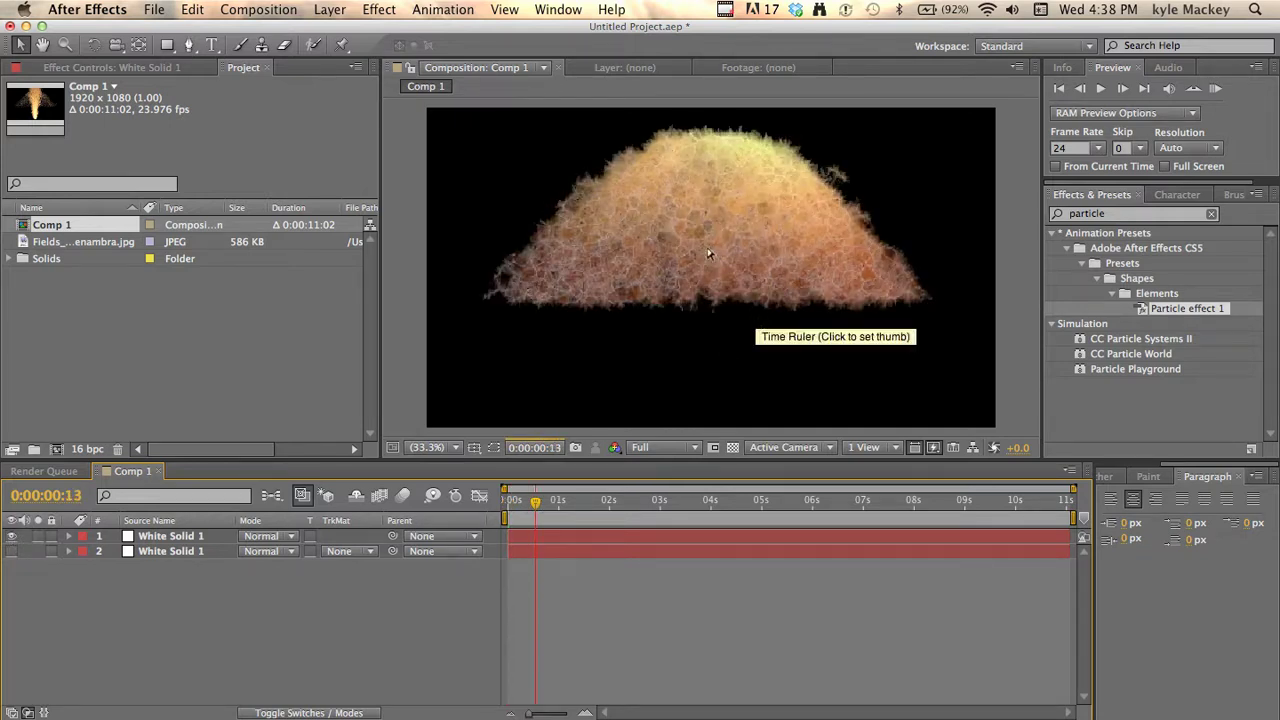
{"action": "key", "text": "slash"}
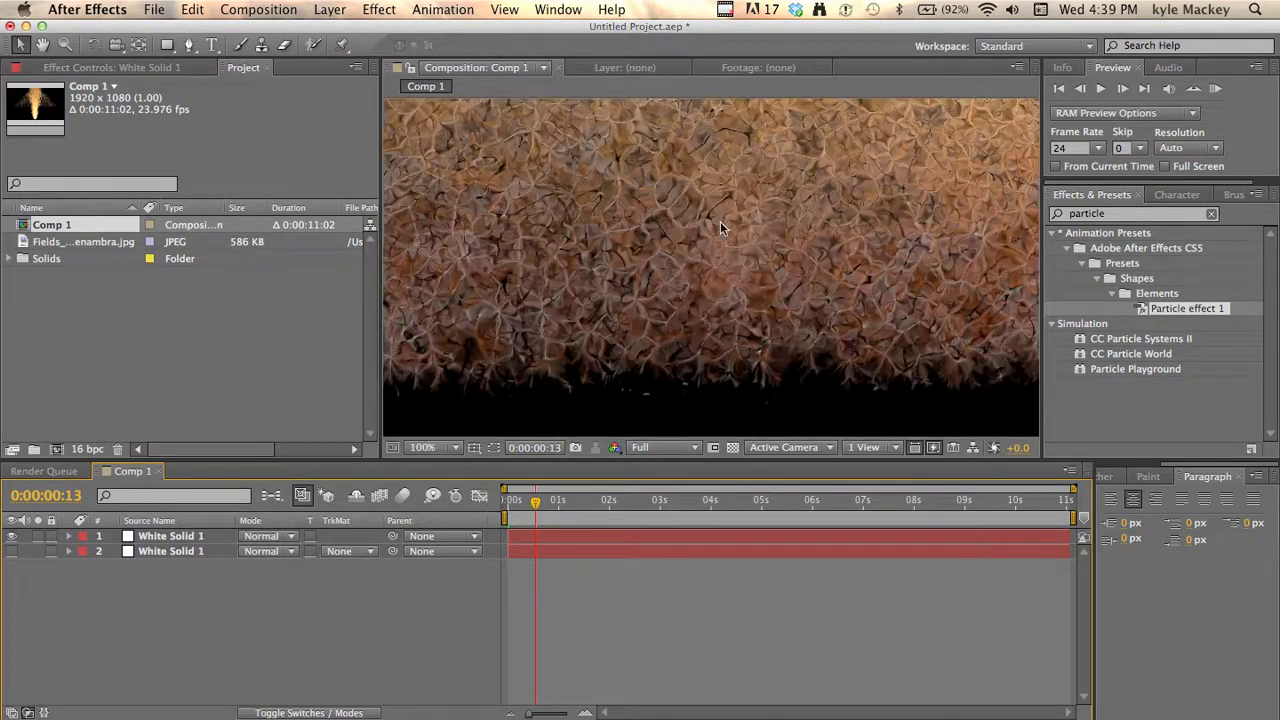
{"action": "key", "text": "comma"}
{"action": "key", "text": "comma"}
{"action": "key", "text": "comma"}
{"action": "key", "text": "comma"}
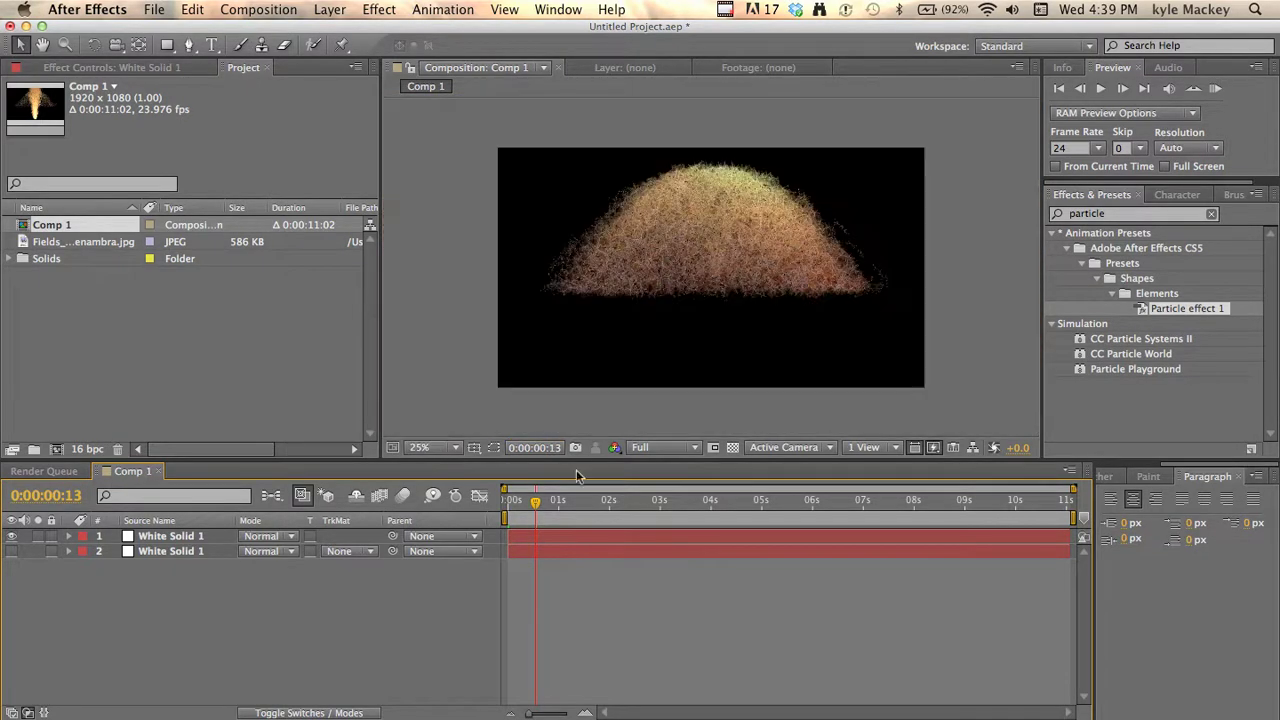
{"action": "left_click", "coordinate": [548, 500]}
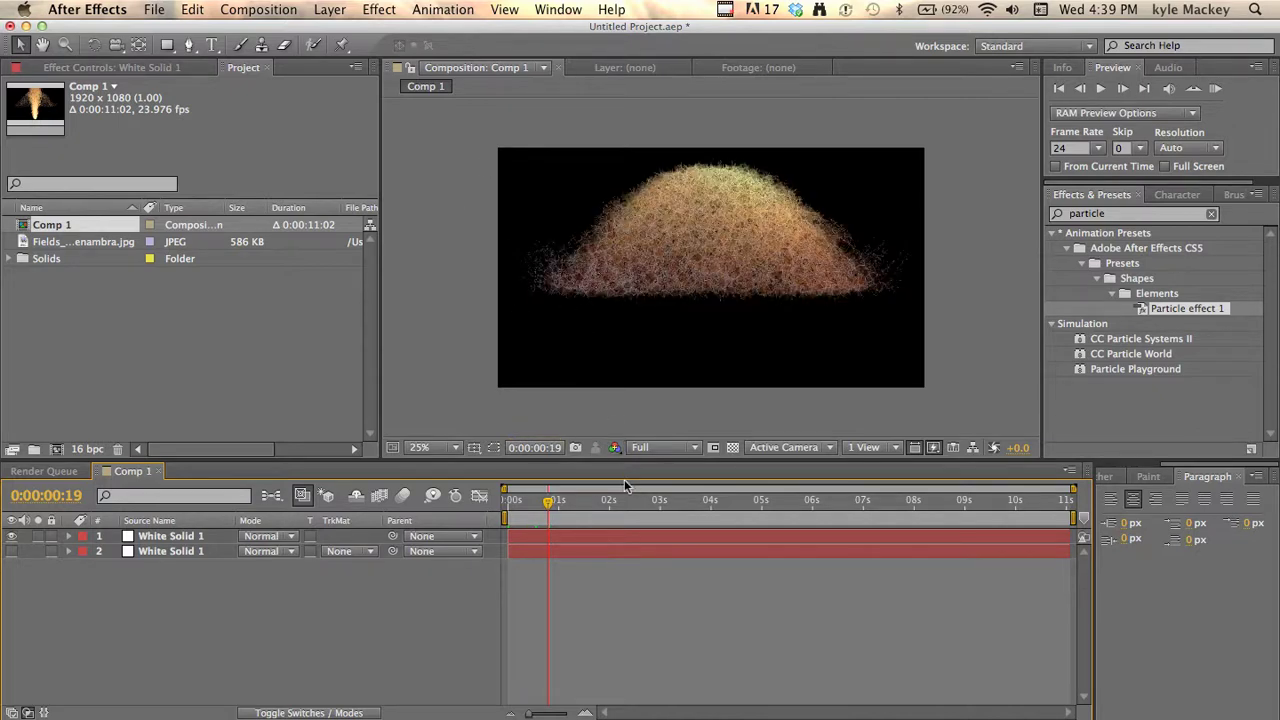
- Fit the composition in the viewer and review White Solid 1's CC Particle World, CC Vector Blur and Glow
{"action": "scroll", "coordinate": [612, 290], "scroll_direction": "up", "scroll_amount": 2}
{"action": "scroll", "coordinate": [611, 288], "scroll_direction": "up", "scroll_amount": 2}
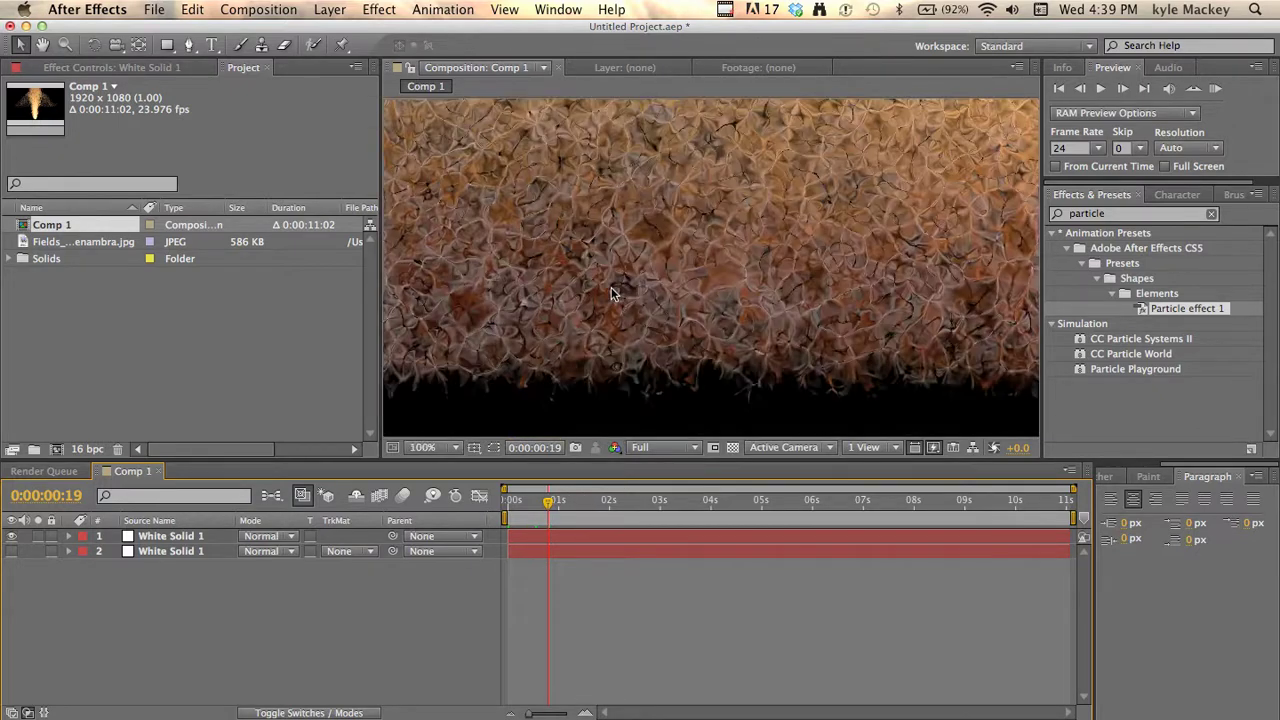
{"action": "scroll", "coordinate": [611, 288], "scroll_direction": "down", "scroll_amount": 2}
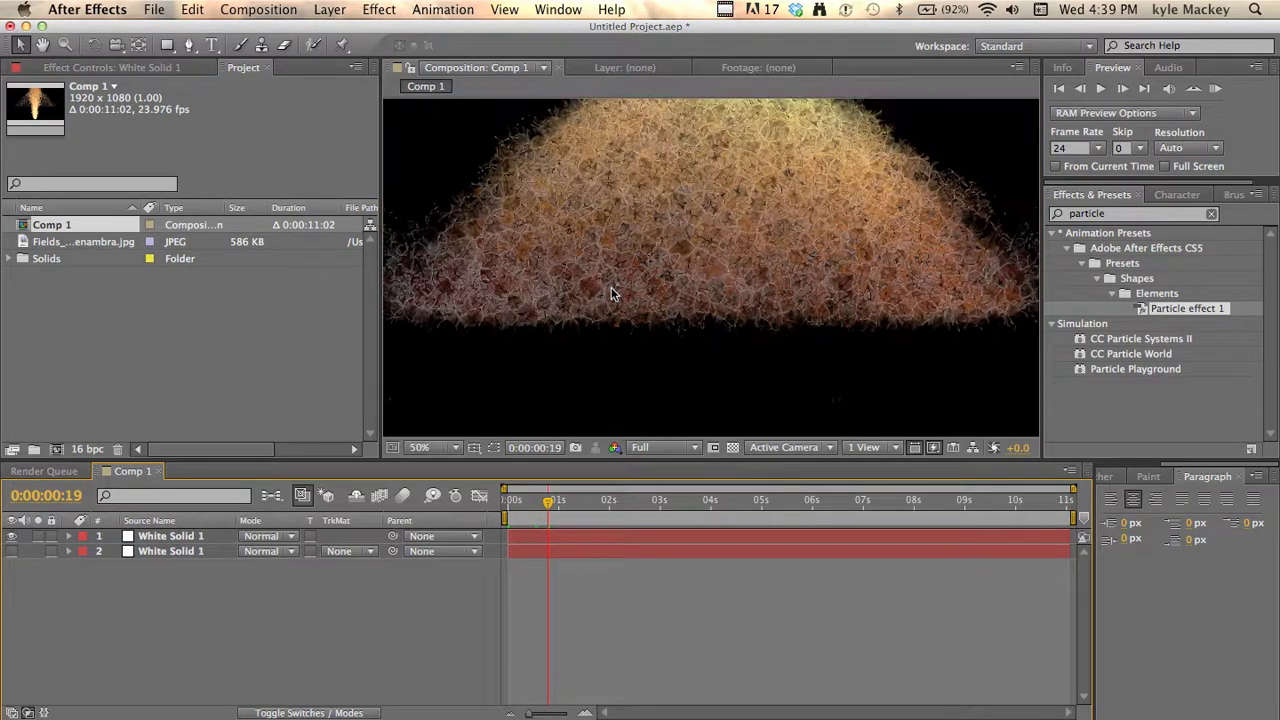
{"action": "left_click", "coordinate": [420, 447]}
{"action": "left_click", "coordinate": [447, 481]}
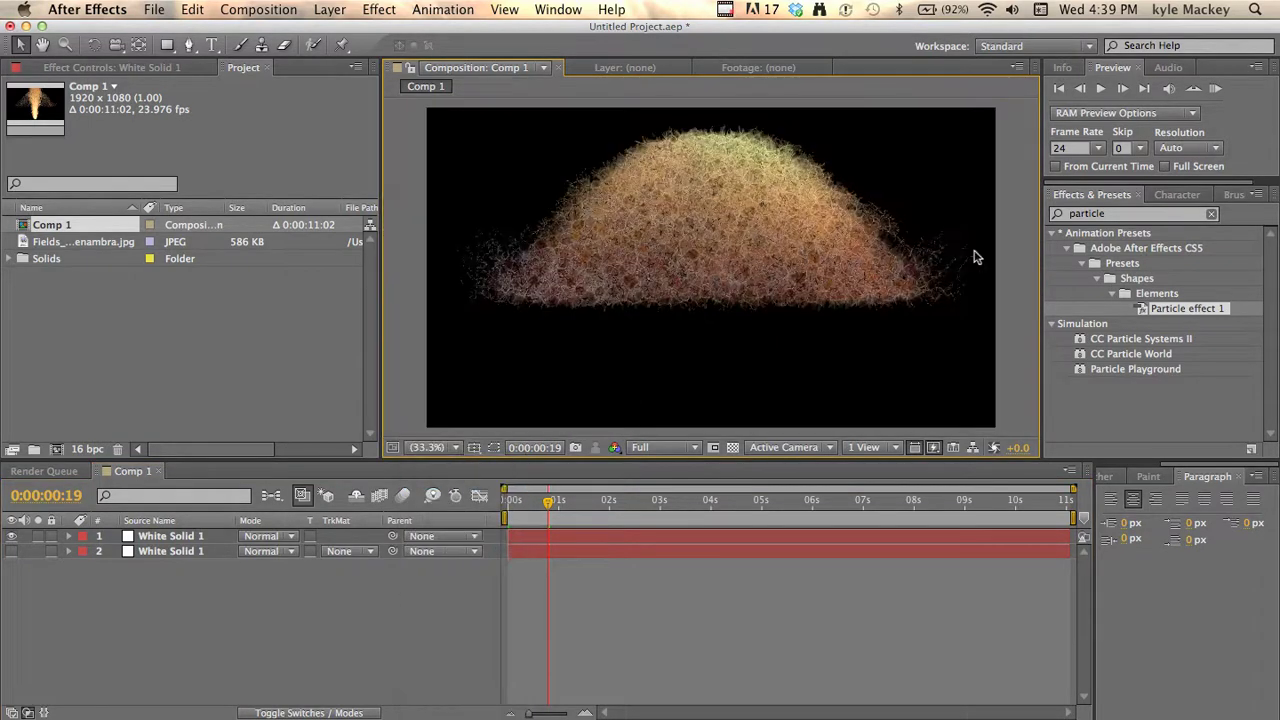
{"action": "scroll", "coordinate": [699, 290], "scroll_direction": "up", "scroll_amount": 3}
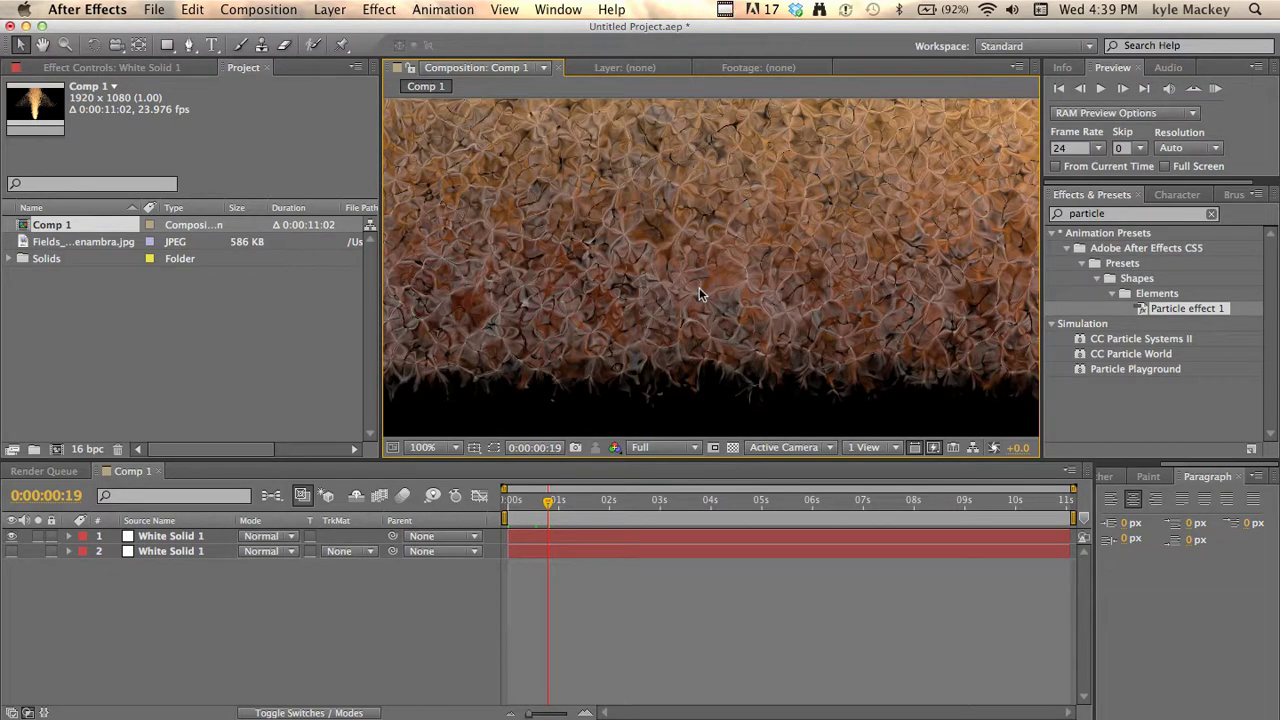
{"action": "left_click", "coordinate": [205, 67]}
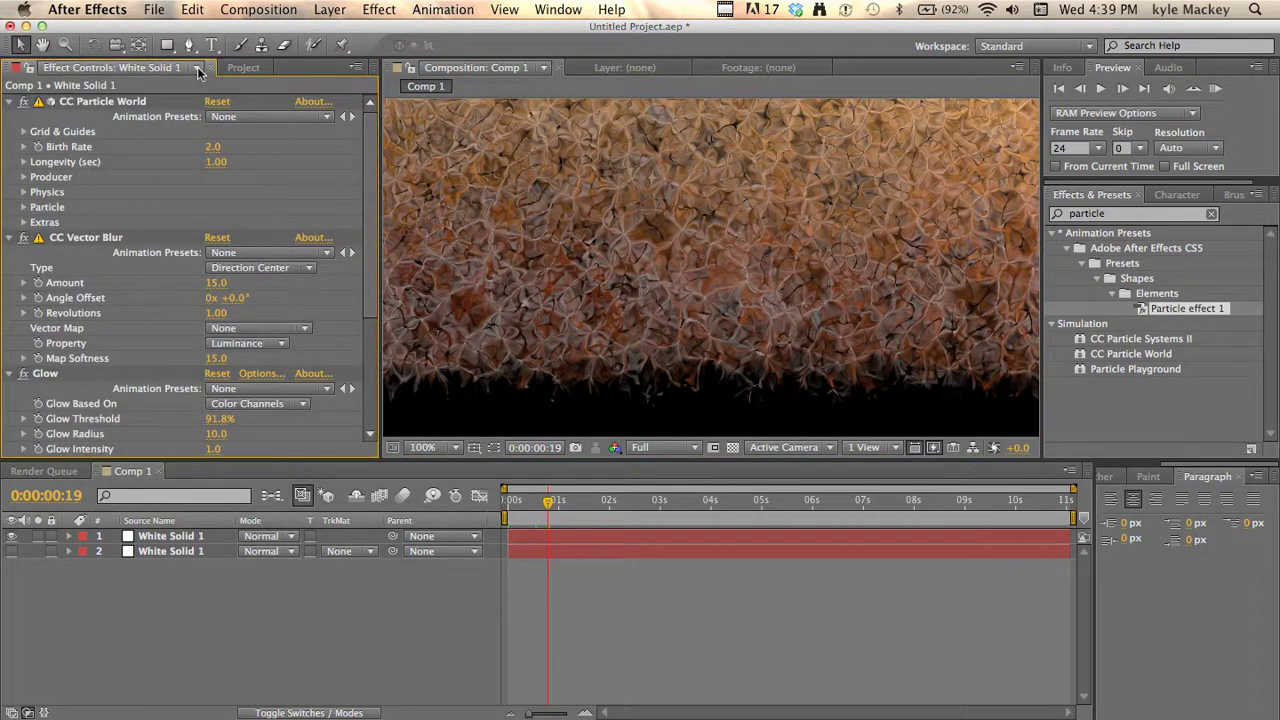
{"action": "left_click", "coordinate": [243, 67]}
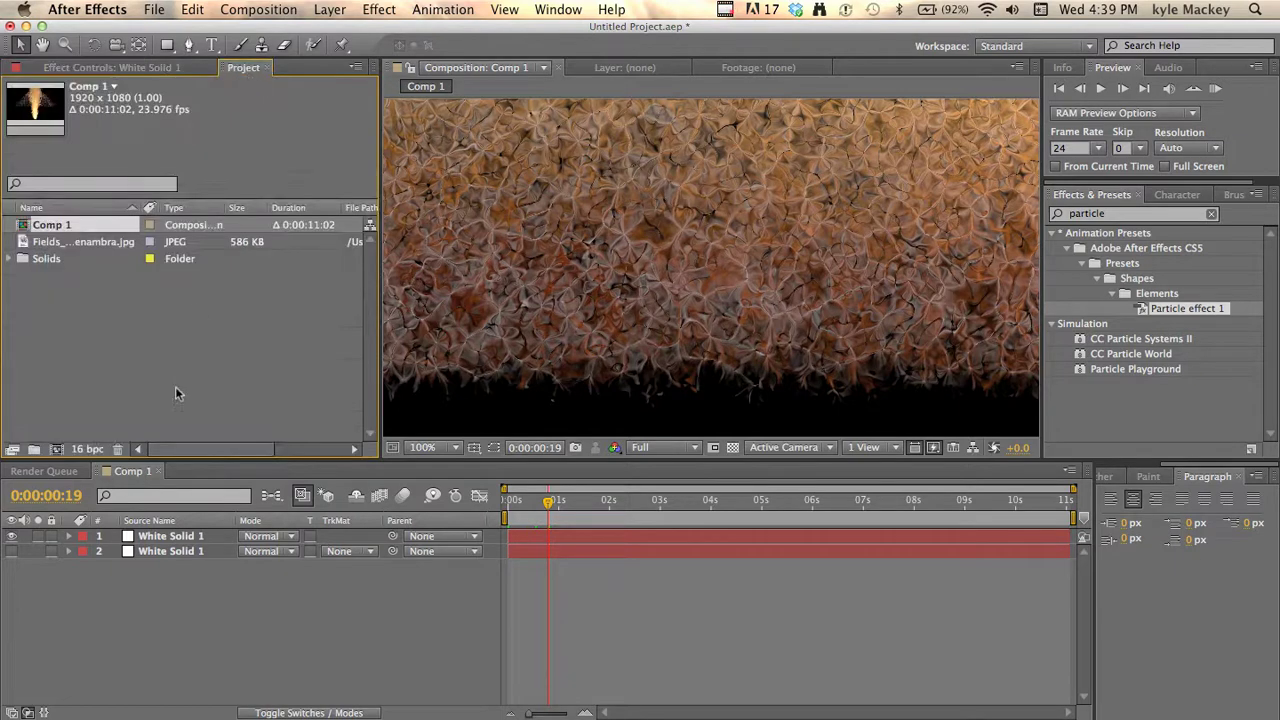
- Create a 1920×1080 composition named Comp 2 and fit it in the viewer
{"action": "left_click", "coordinate": [57, 449]}
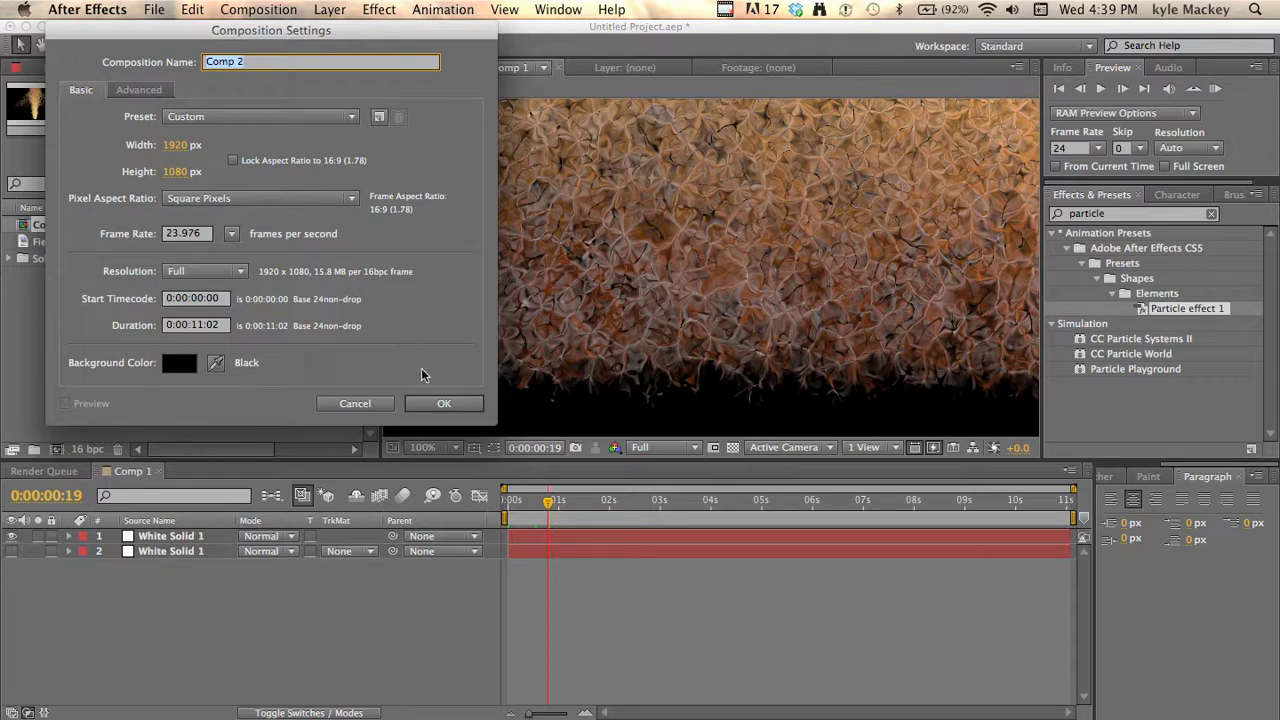
{"action": "left_click", "coordinate": [424, 403]}
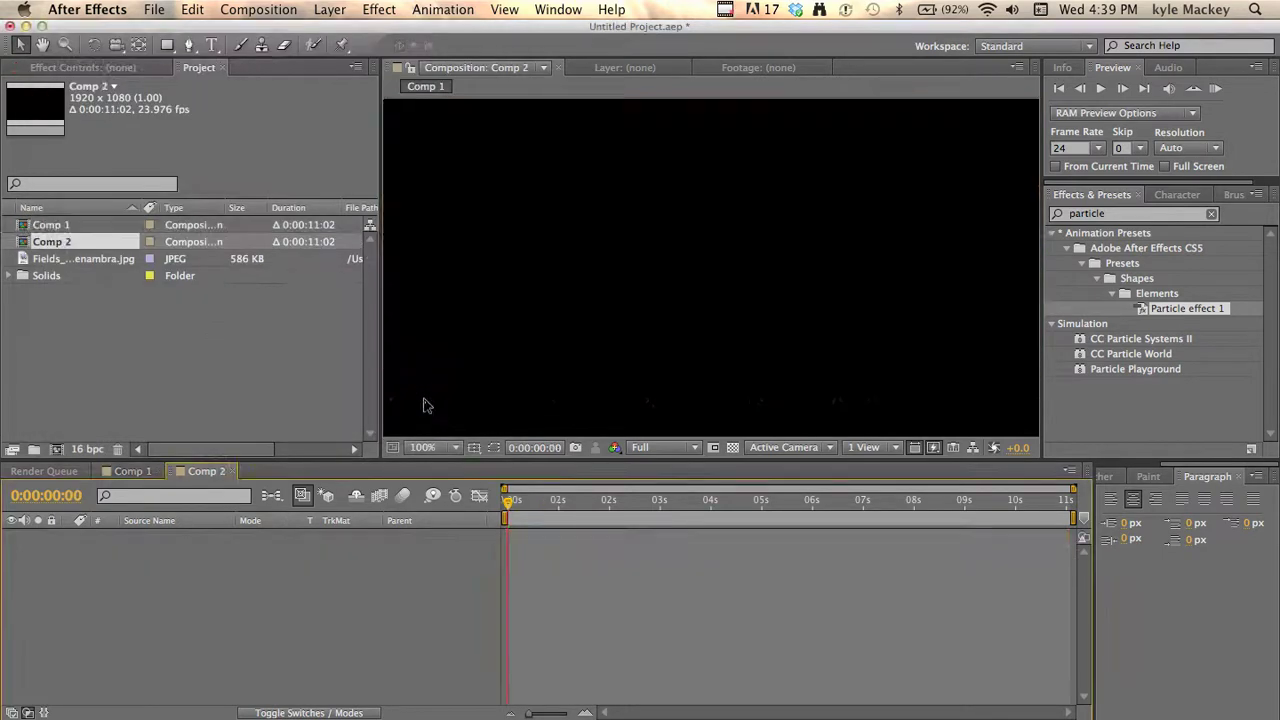
{"action": "left_click", "coordinate": [426, 451]}
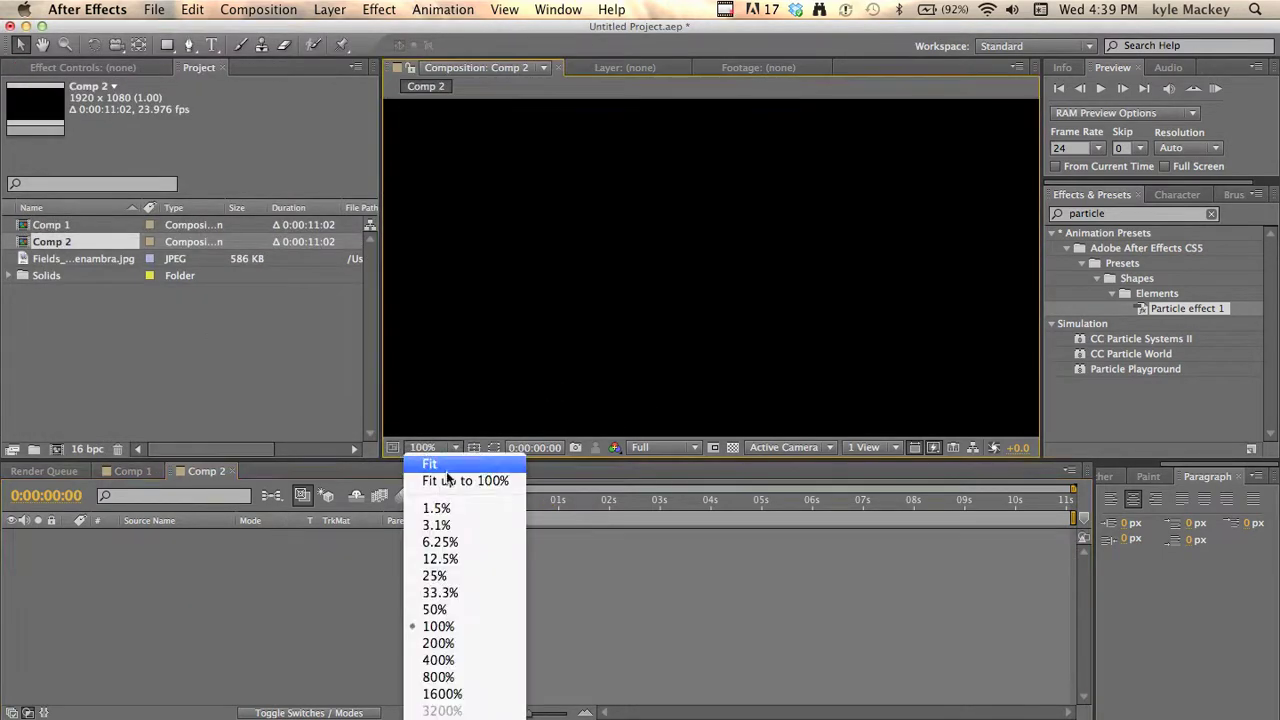
{"action": "left_click", "coordinate": [446, 471]}
- Add White Solid 1 to Comp 2 and apply CC Particle World to it
{"action": "left_click", "coordinate": [13, 278]}
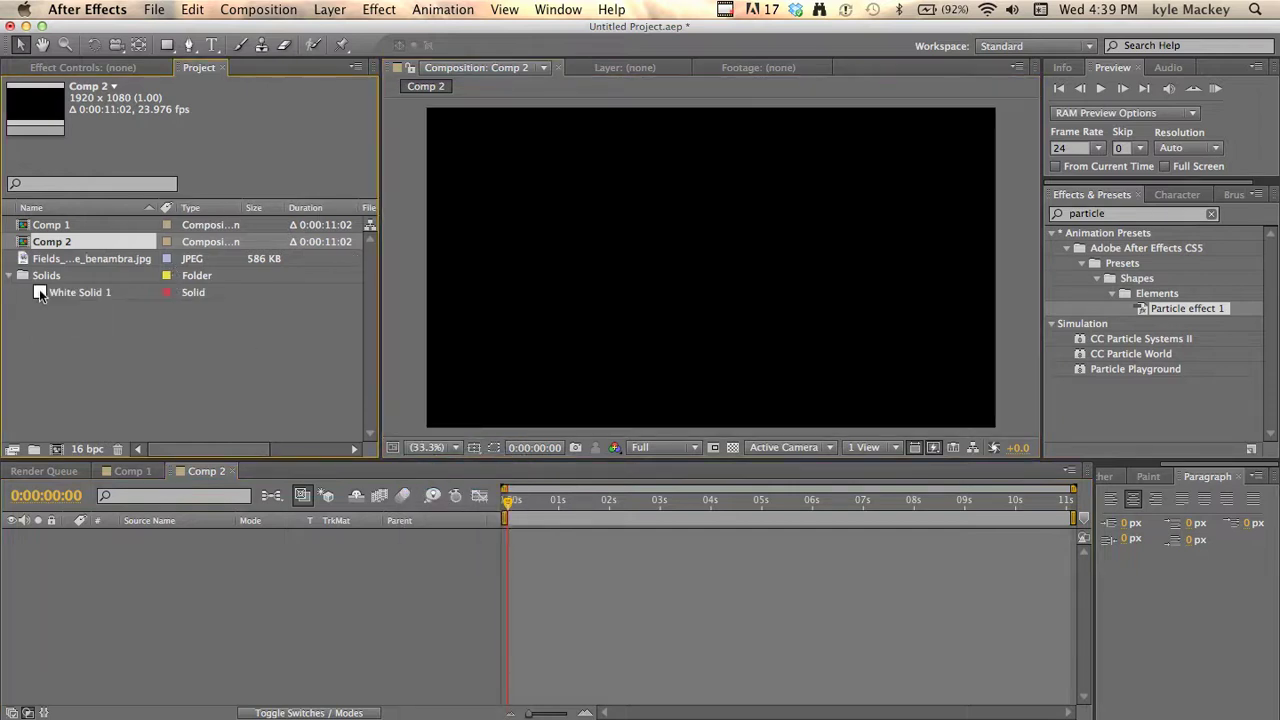
{"action": "left_click_drag", "start_coordinate": [45, 291], "coordinate": [152, 573]}
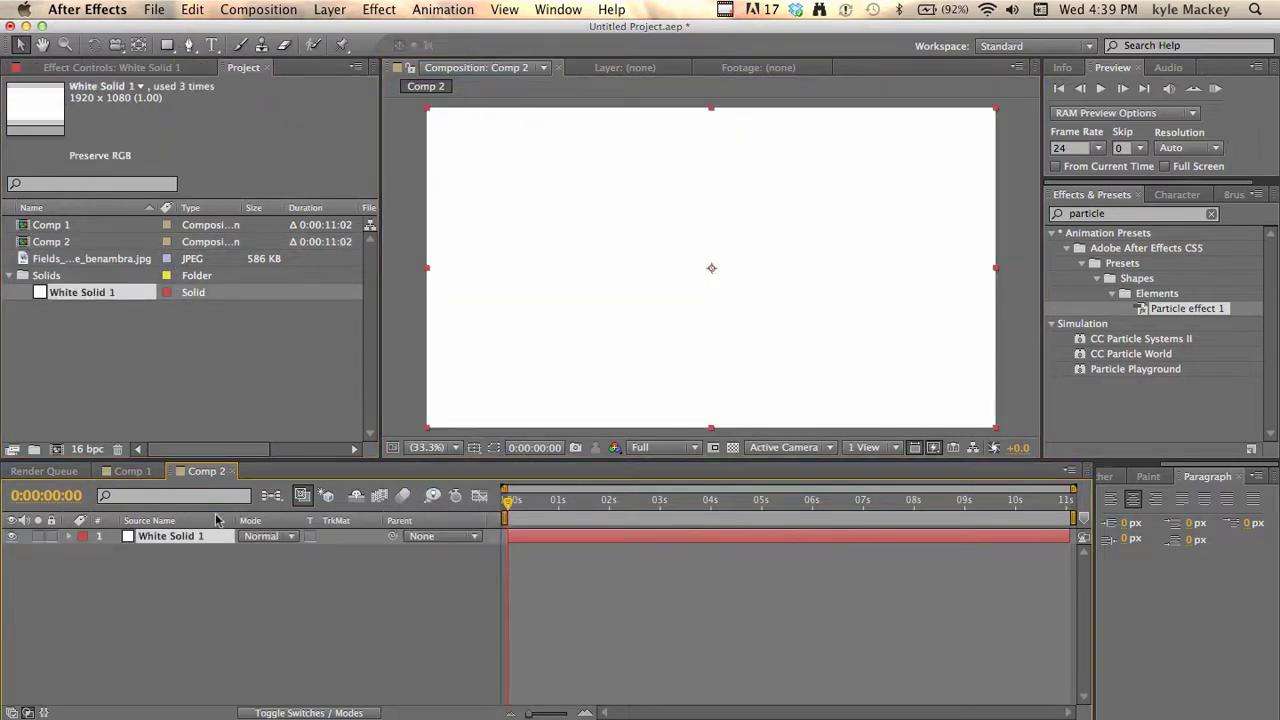
{"action": "left_click_drag", "start_coordinate": [1100, 356], "coordinate": [717, 317]}
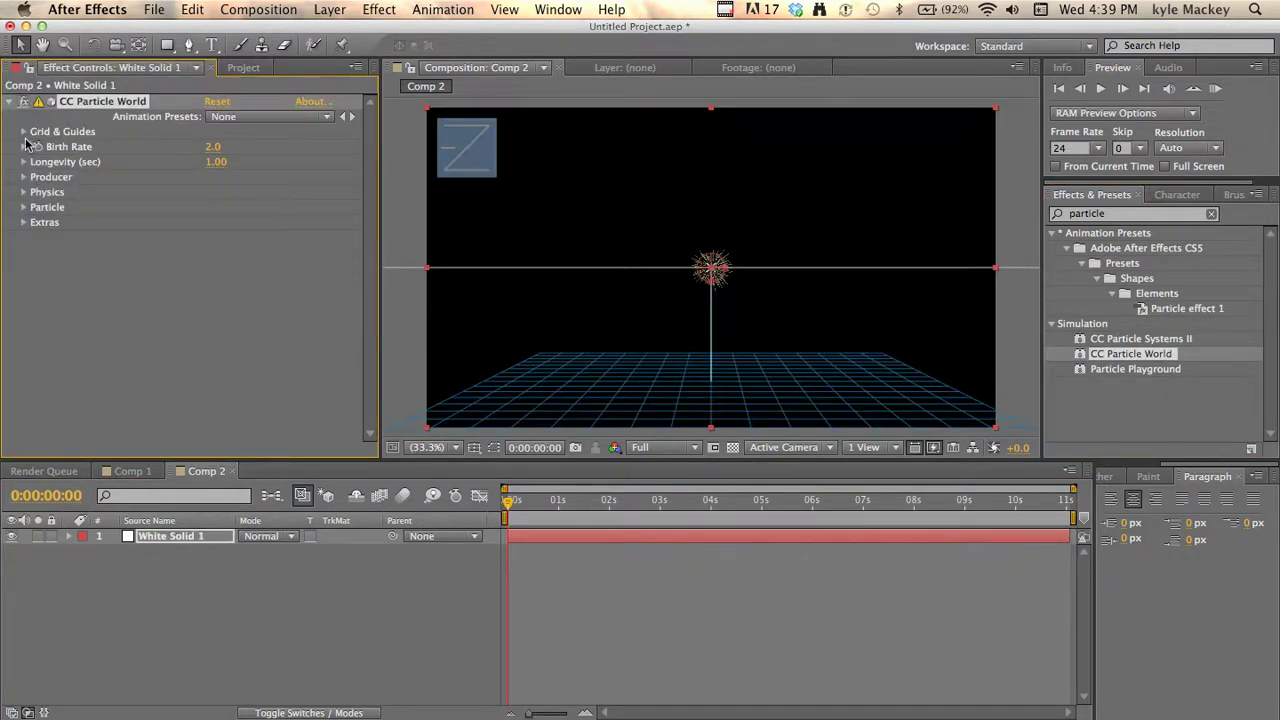
- Uncheck the Position, Radius, Motion Path, Grid, Horizon and Axis Box guides in Grid & Guides
{"action": "left_click", "coordinate": [20, 138]}
{"action": "left_click", "coordinate": [23, 132]}
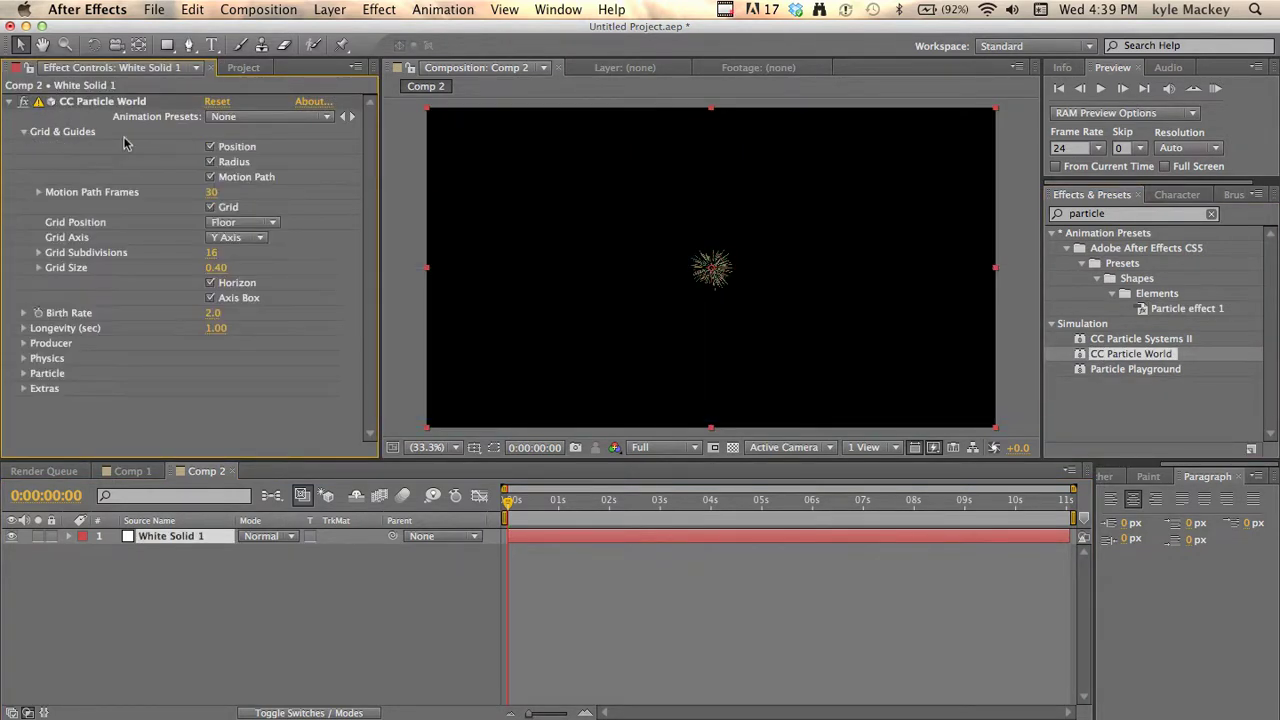
{"action": "left_click", "coordinate": [72, 101]}
{"action": "left_click", "coordinate": [211, 147]}
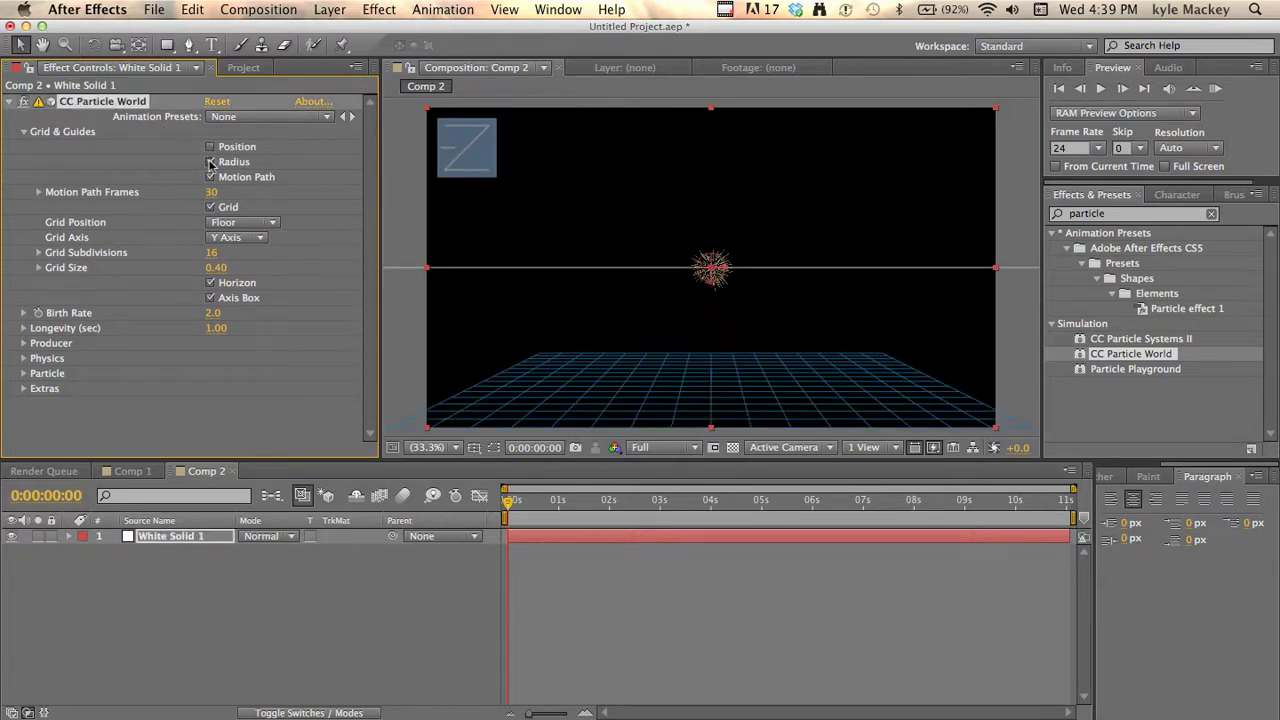
{"action": "left_click", "coordinate": [211, 162]}
{"action": "left_click", "coordinate": [211, 177]}
{"action": "left_click", "coordinate": [211, 207]}
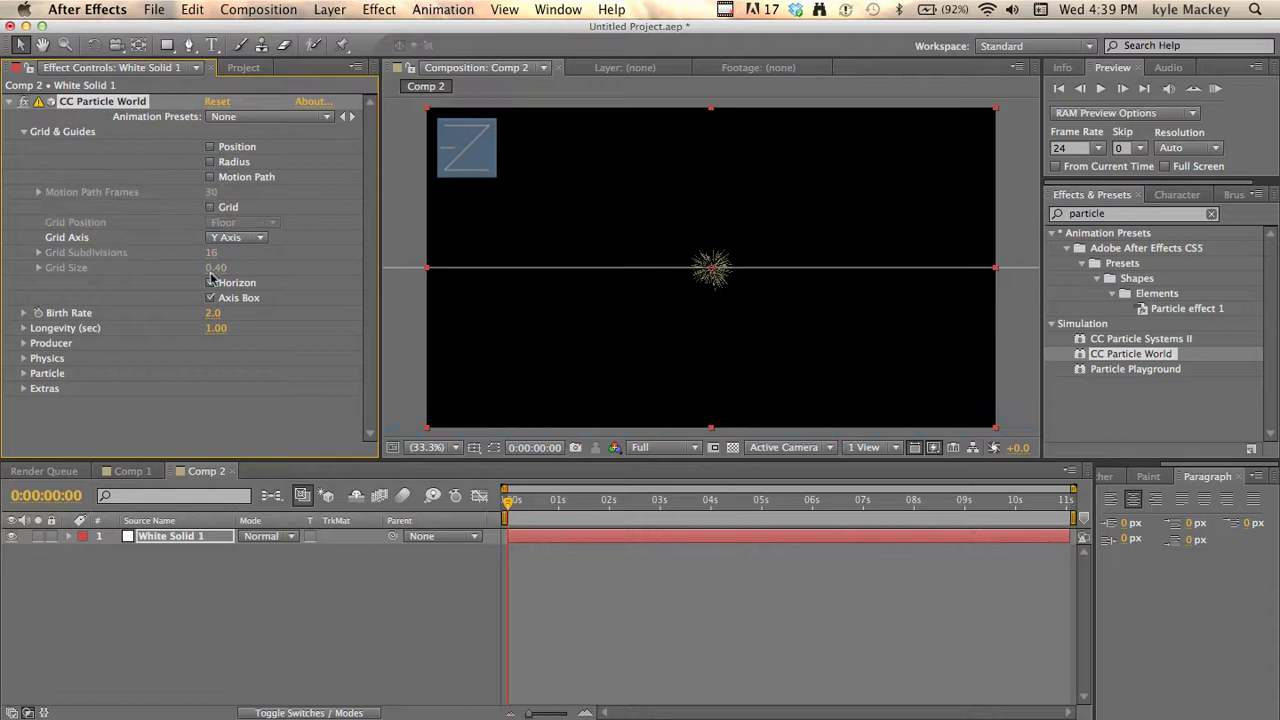
{"action": "left_click", "coordinate": [211, 283]}
{"action": "left_click", "coordinate": [211, 298]}
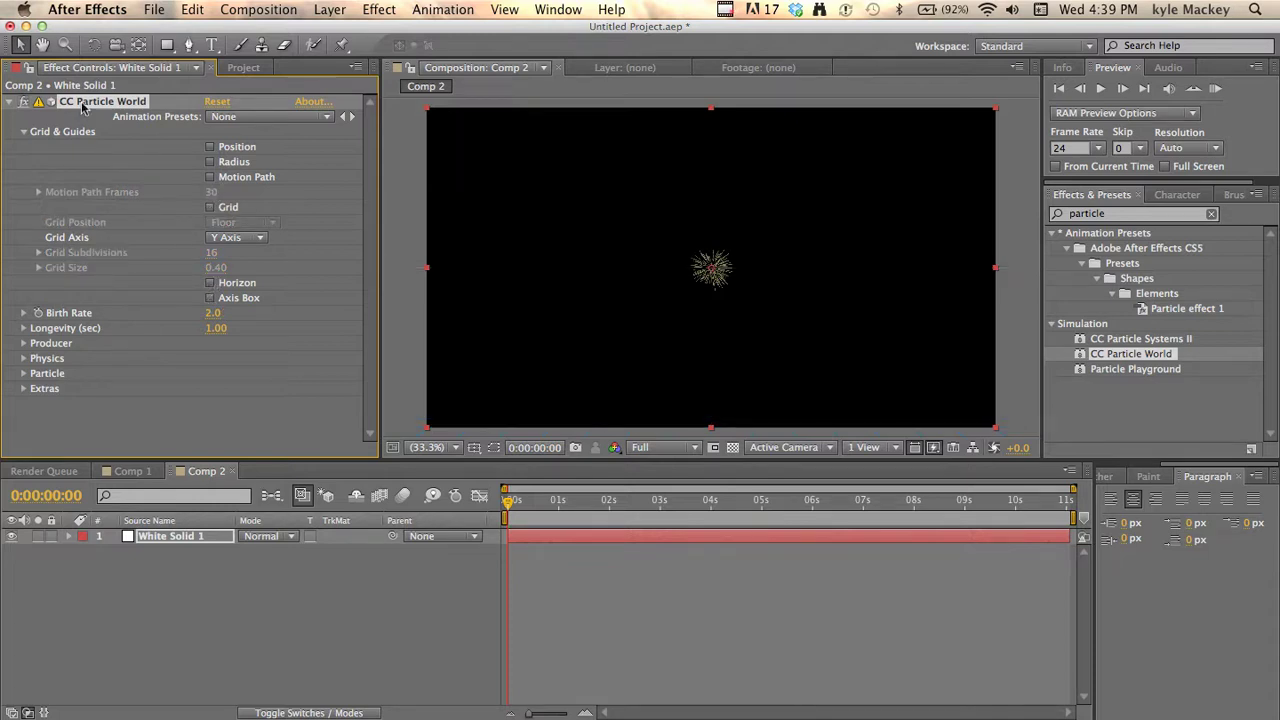
{"action": "left_click", "coordinate": [23, 132]}
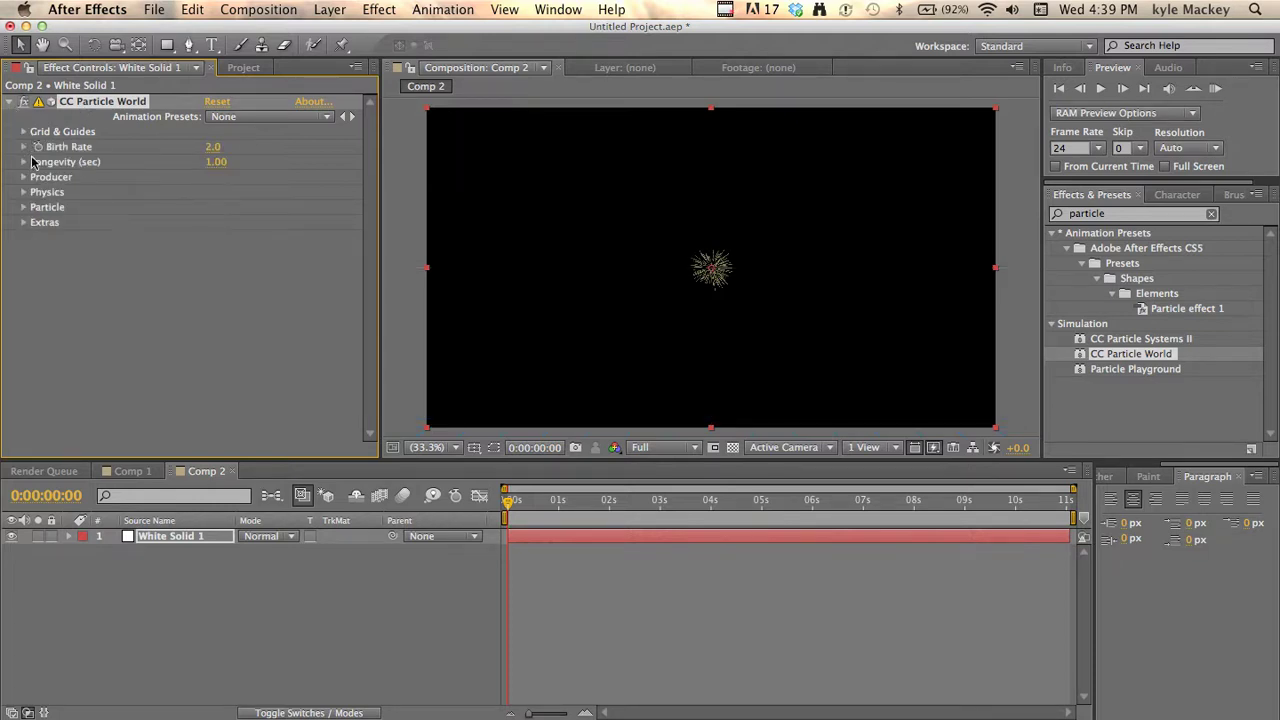
- Set the Physics animation to Twirl and Gravity to -2.550
{"action": "left_click", "coordinate": [21, 178]}
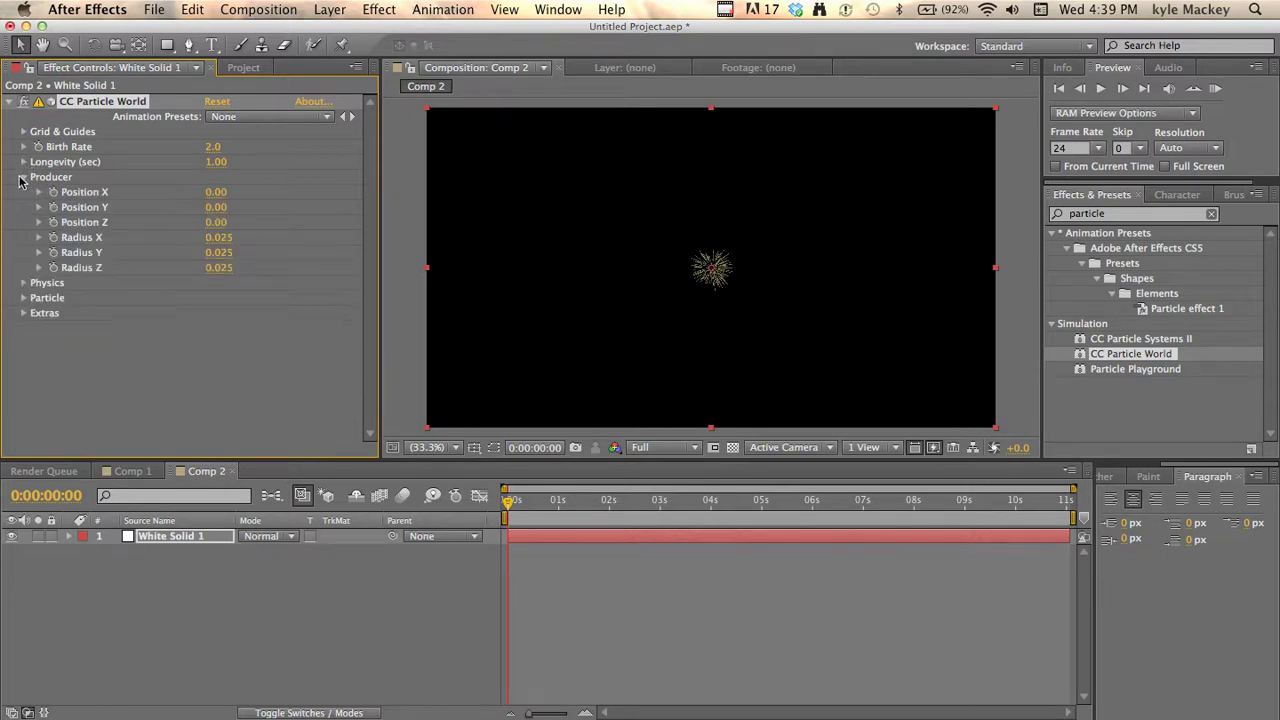
{"action": "left_click", "coordinate": [21, 177]}
{"action": "left_click", "coordinate": [23, 192]}
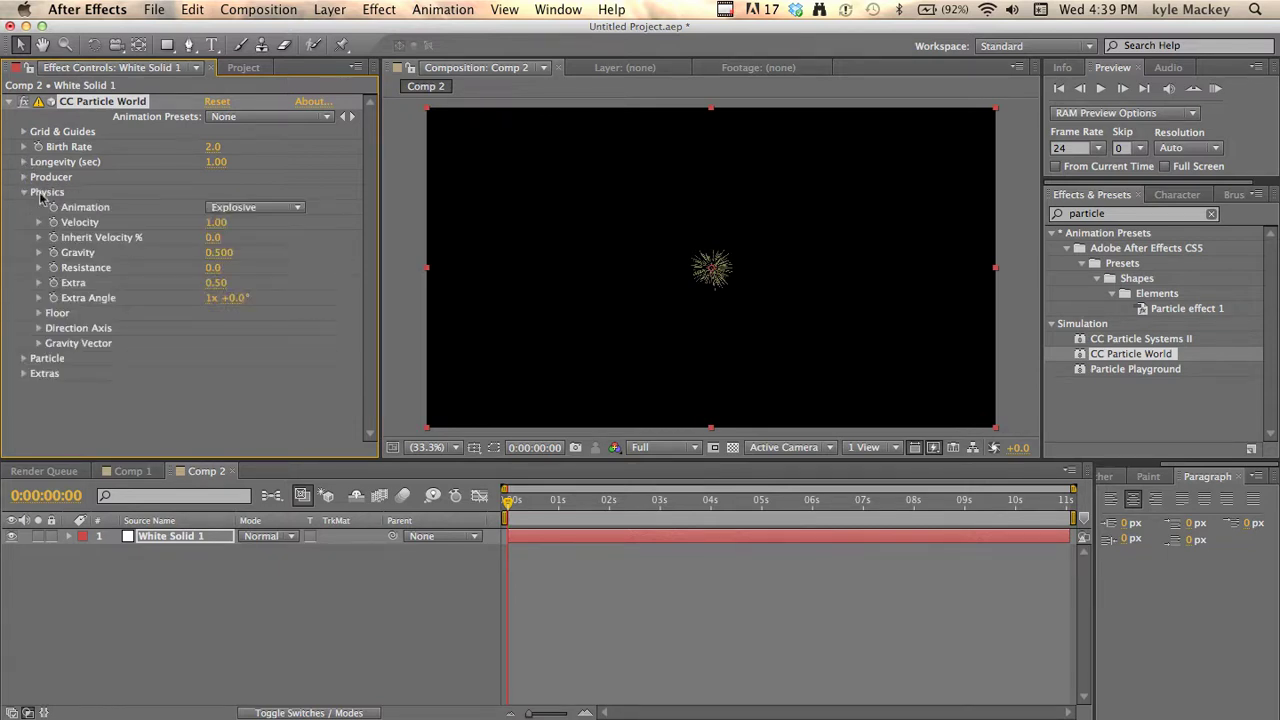
{"action": "left_click", "coordinate": [228, 210]}
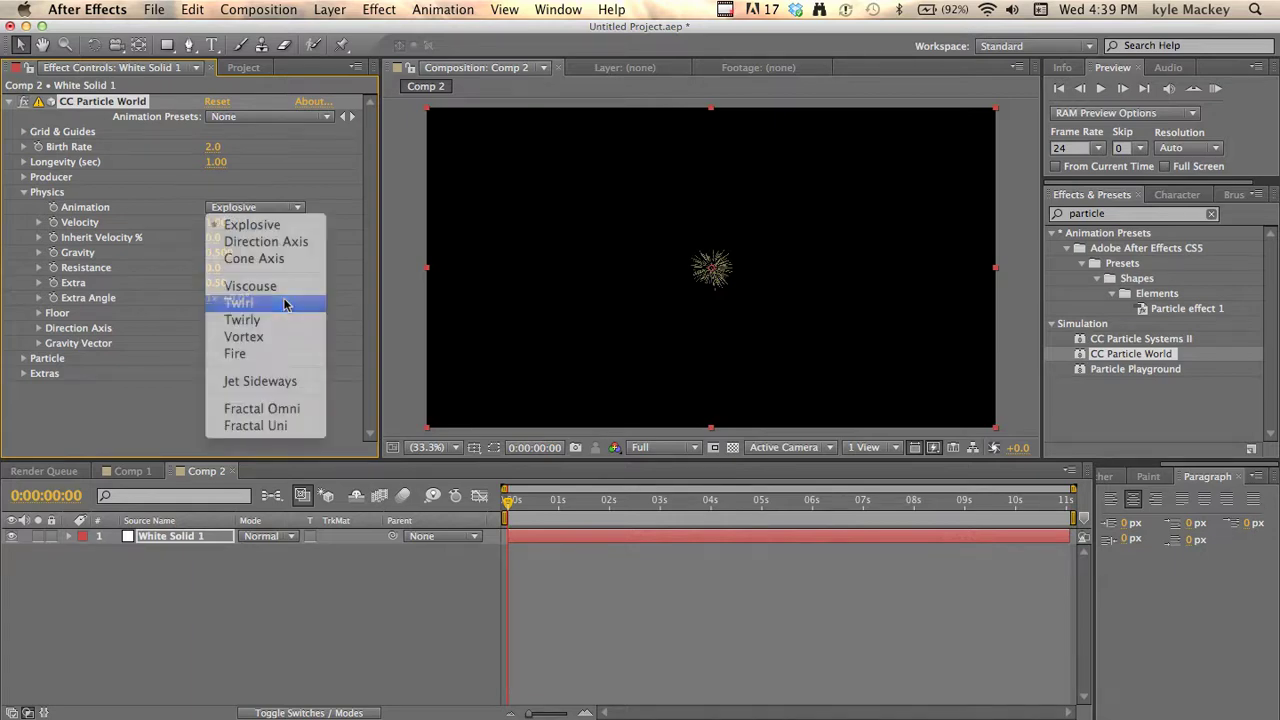
{"action": "left_click", "coordinate": [250, 297]}
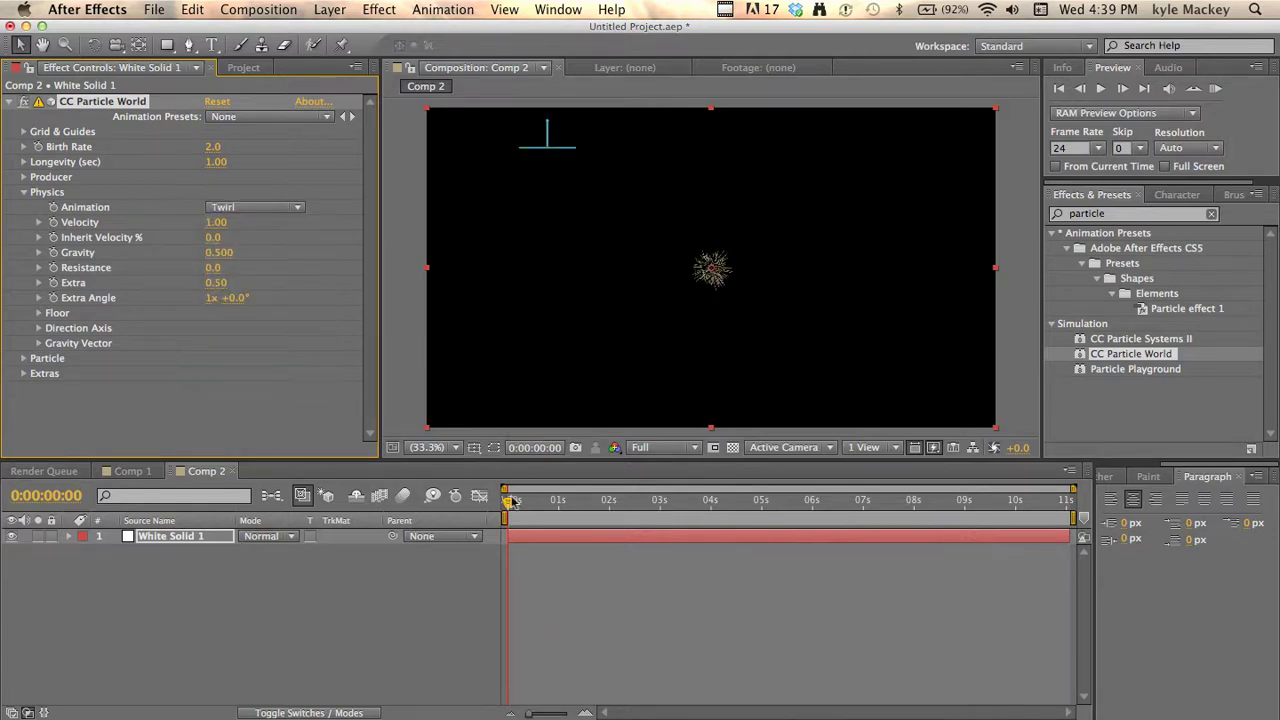
{"action": "left_click_drag", "start_coordinate": [513, 502], "coordinate": [561, 502]}
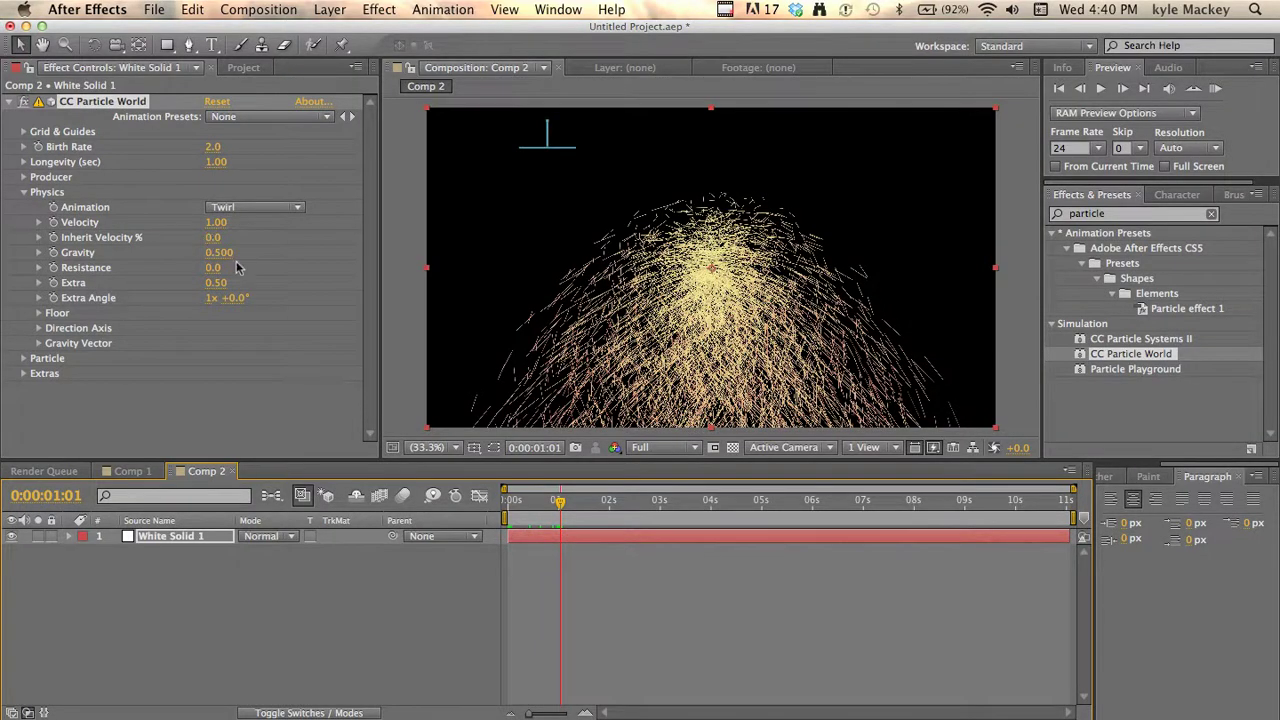
{"action": "mouse_move", "coordinate": [220, 253]}
{"action": "left_mouse_down"}
{"action": "mouse_move", "coordinate": [5, 287]}
{"action": "mouse_move", "coordinate": [5, 302]}
{"action": "left_mouse_up"}
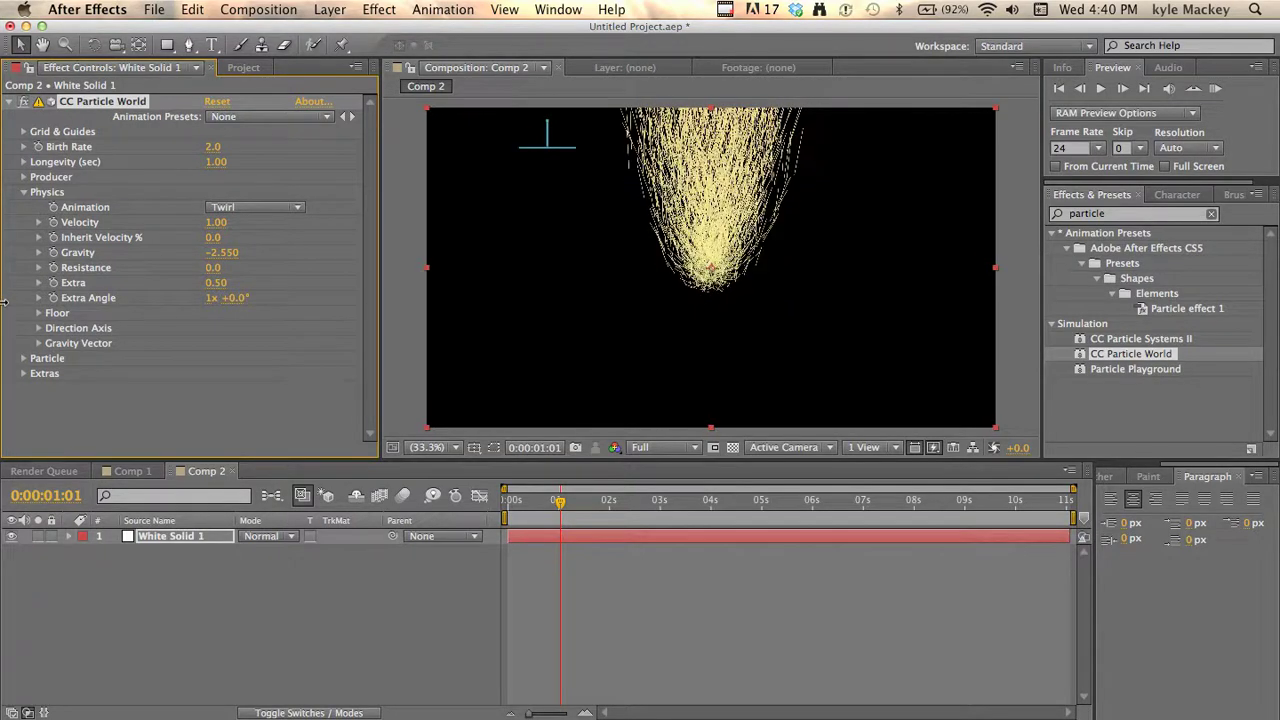
- Set Producer Position Y to 0.22, Extra to -0.04 and Extra Angle to 77°
{"action": "left_click", "coordinate": [24, 177]}
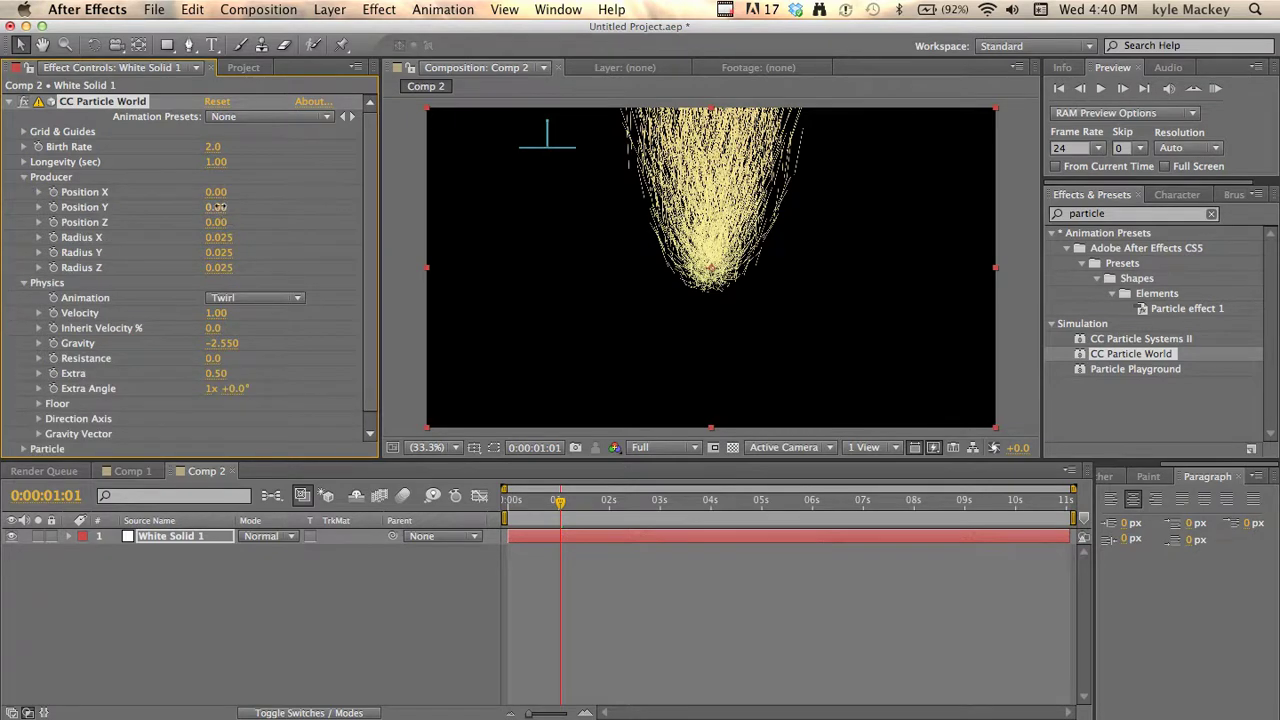
{"action": "mouse_move", "coordinate": [221, 207]}
{"action": "left_mouse_down"}
{"action": "mouse_move", "coordinate": [208, 208]}
{"action": "mouse_move", "coordinate": [241, 201]}
{"action": "left_mouse_up"}
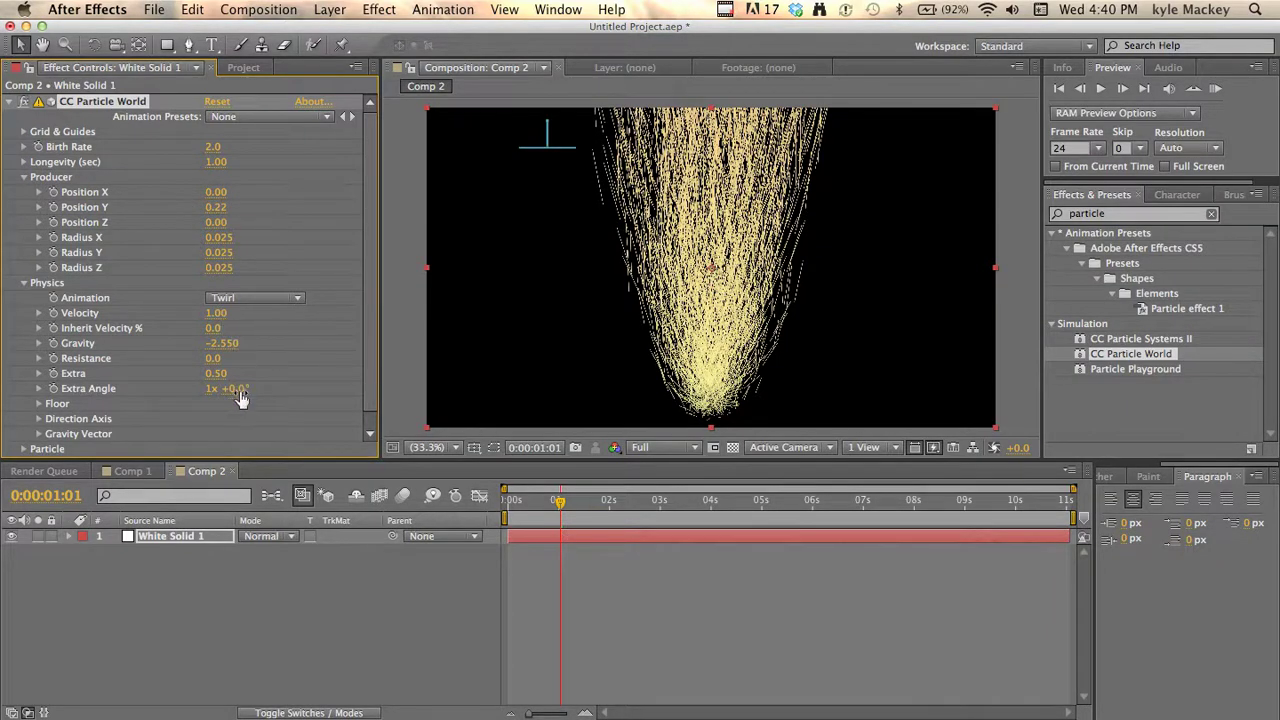
{"action": "left_click_drag", "start_coordinate": [218, 373], "coordinate": [222, 424]}
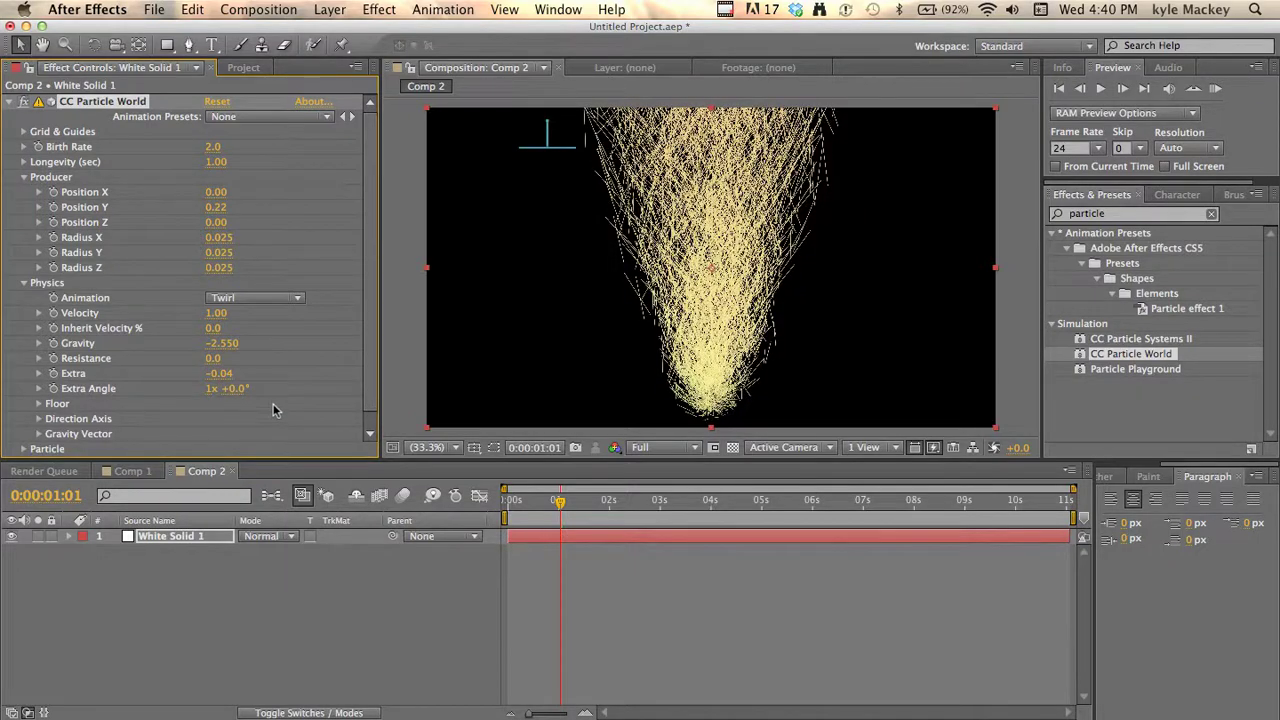
{"action": "left_click_drag", "start_coordinate": [238, 389], "coordinate": [316, 392]}
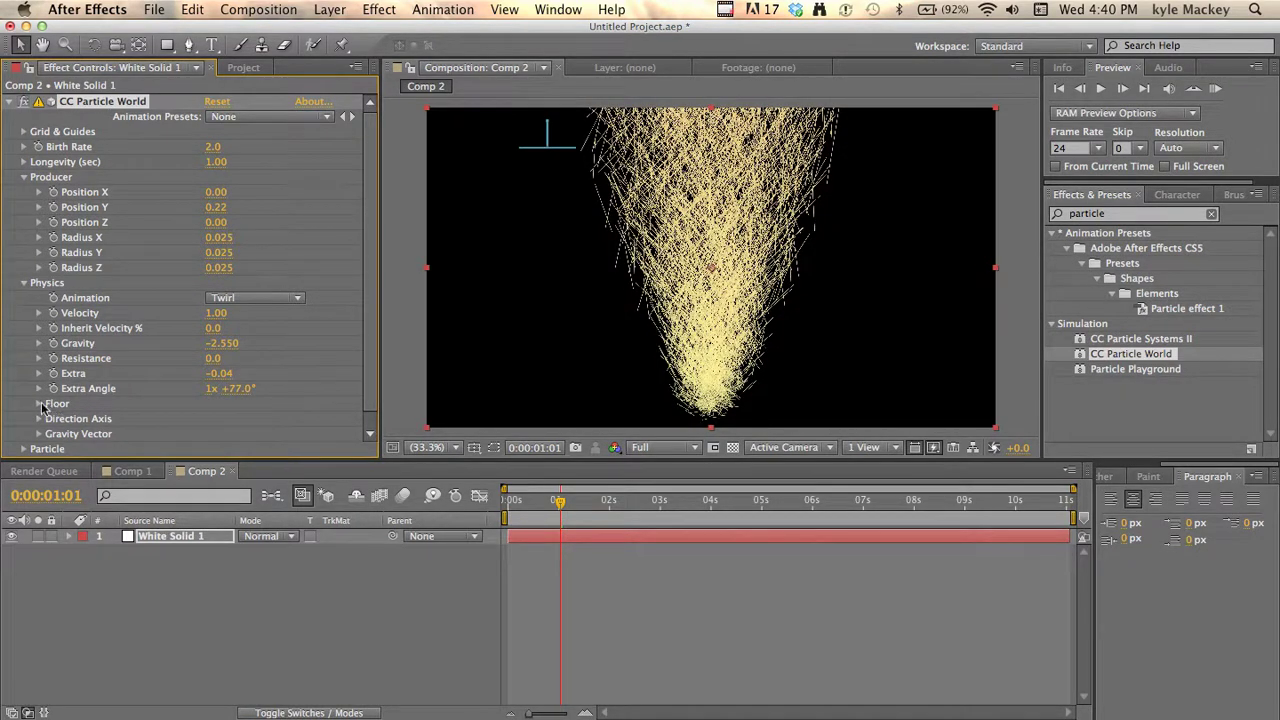
{"action": "scroll", "coordinate": [148, 403], "scroll_direction": "down", "scroll_amount": 1}
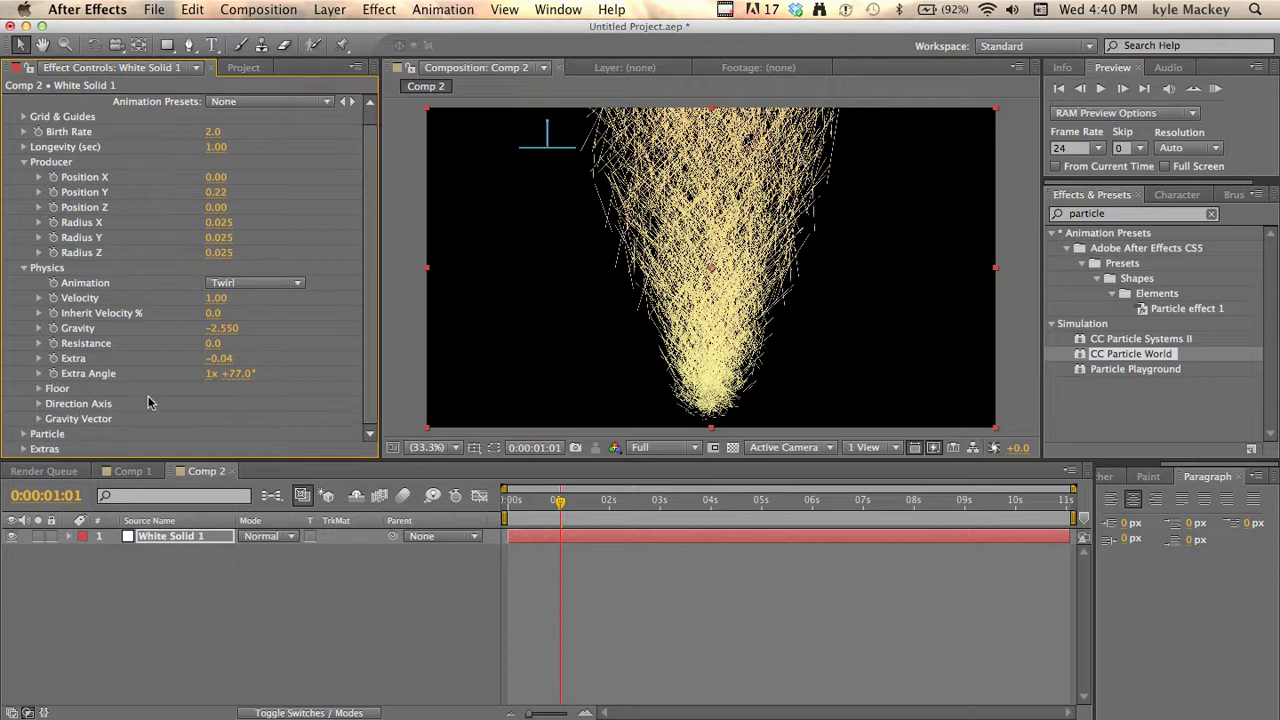
- Set the Particle Color Map to Custom and show its colour stops
{"action": "left_click", "coordinate": [24, 434]}
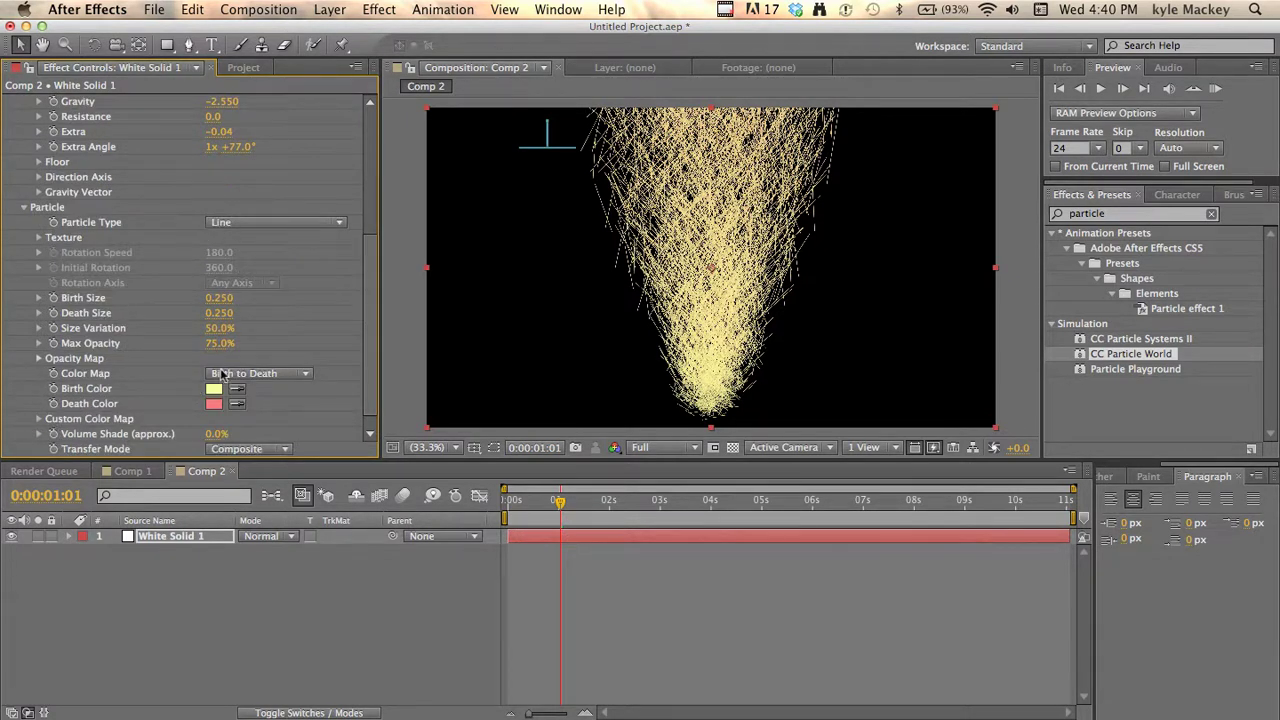
{"action": "left_click", "coordinate": [258, 373]}
{"action": "key", "text": "Escape"}
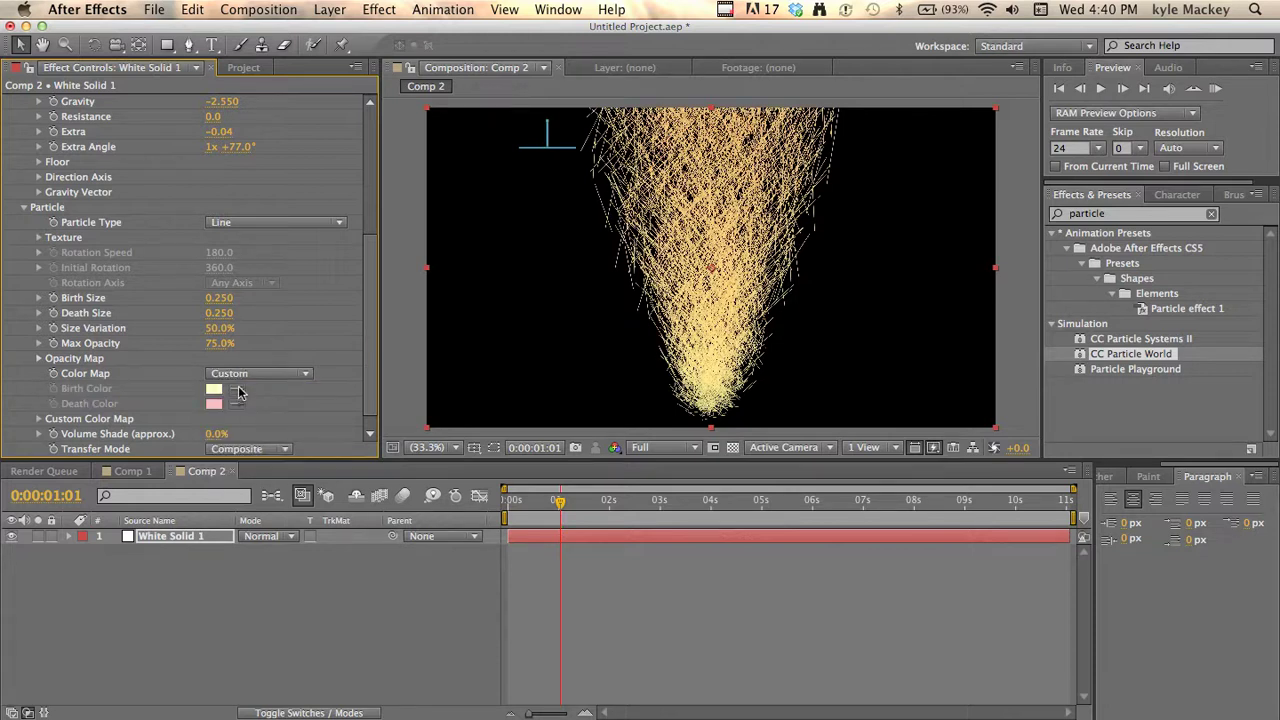
{"action": "scroll", "coordinate": [238, 393], "scroll_direction": "down", "scroll_amount": 1}
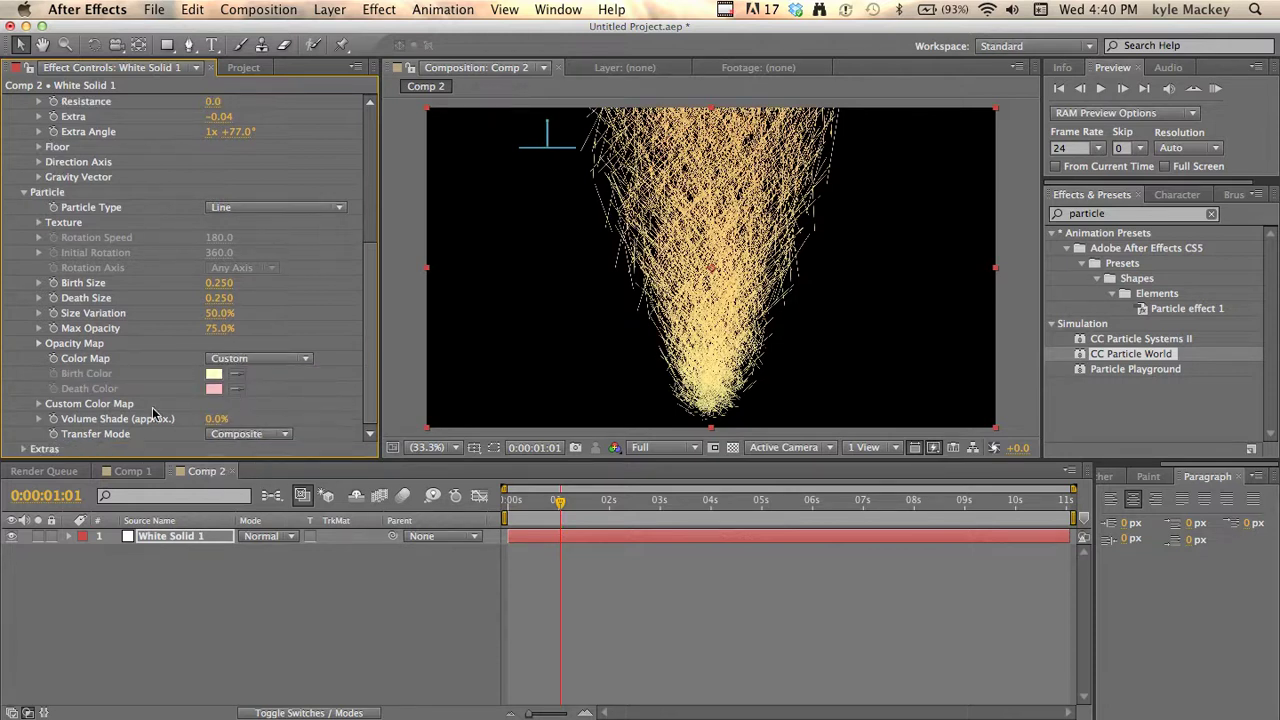
{"action": "left_click", "coordinate": [39, 404]}
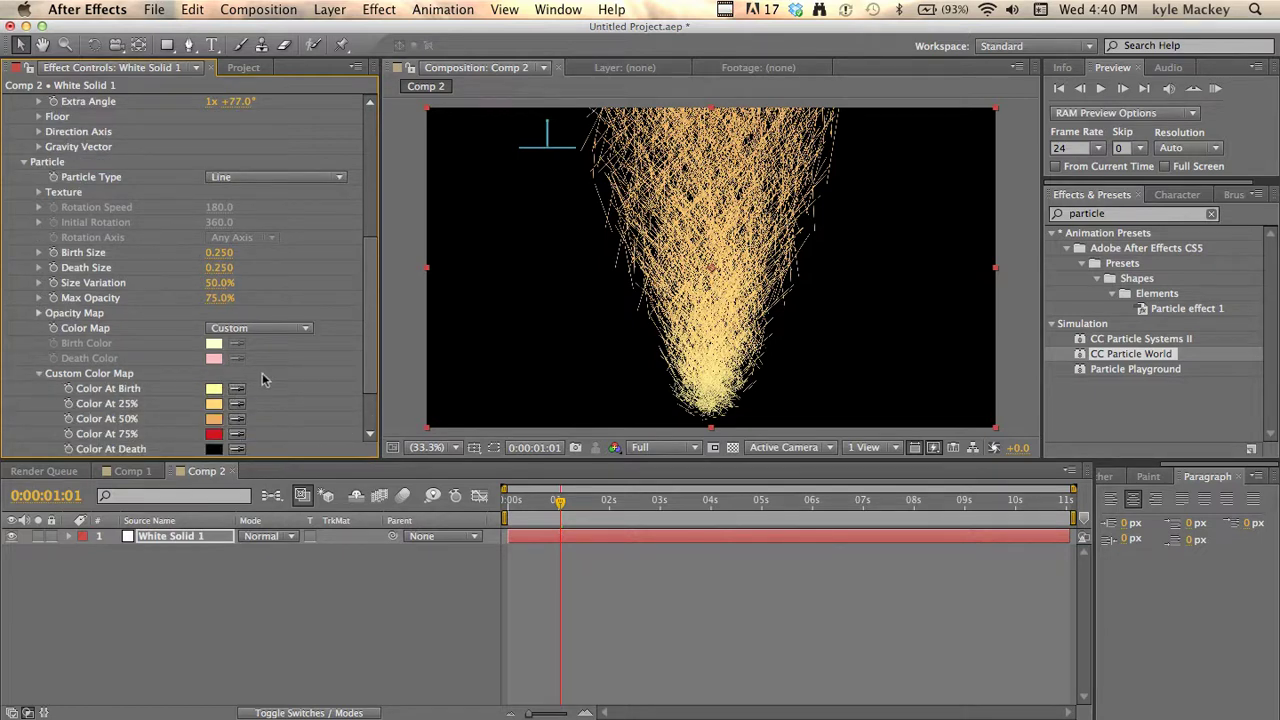
- Check the yellow-to-black particle spray at frame 15, then collapse the effect
{"action": "left_click", "coordinate": [510, 500]}
{"action": "left_click_drag", "start_coordinate": [510, 500], "coordinate": [540, 500]}
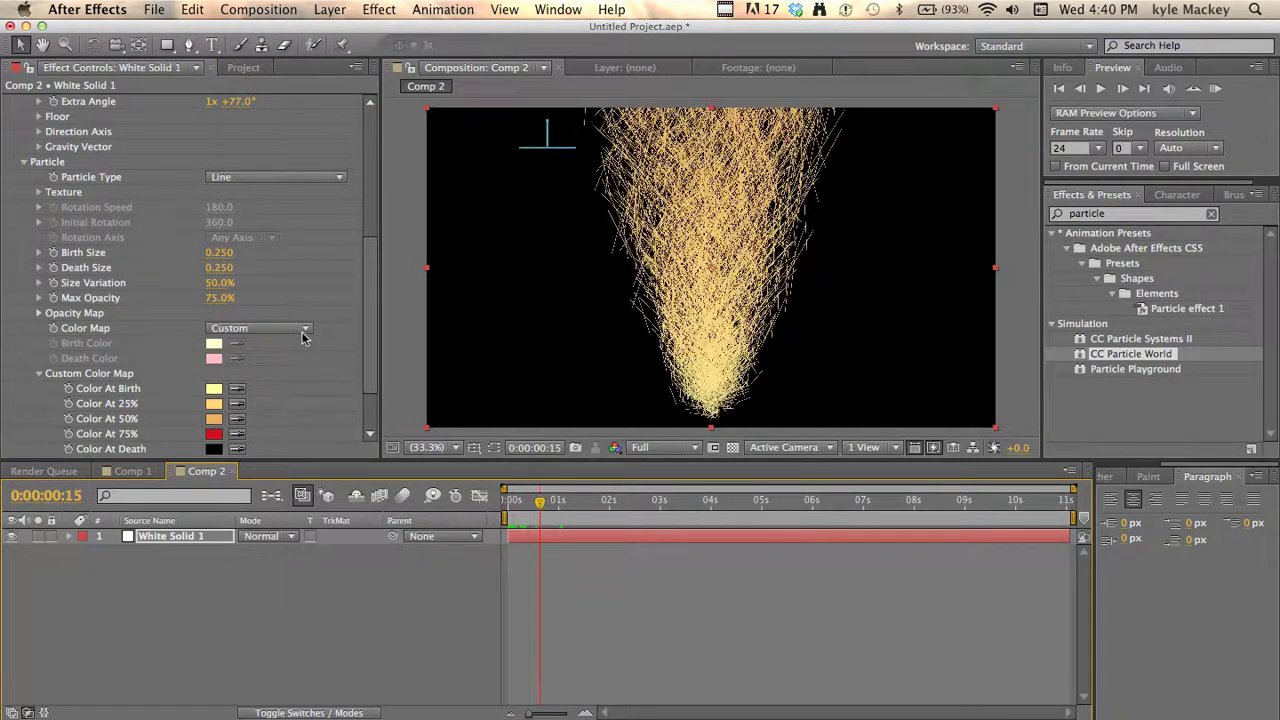
{"action": "scroll", "coordinate": [172, 225], "scroll_direction": "up", "scroll_amount": 10}
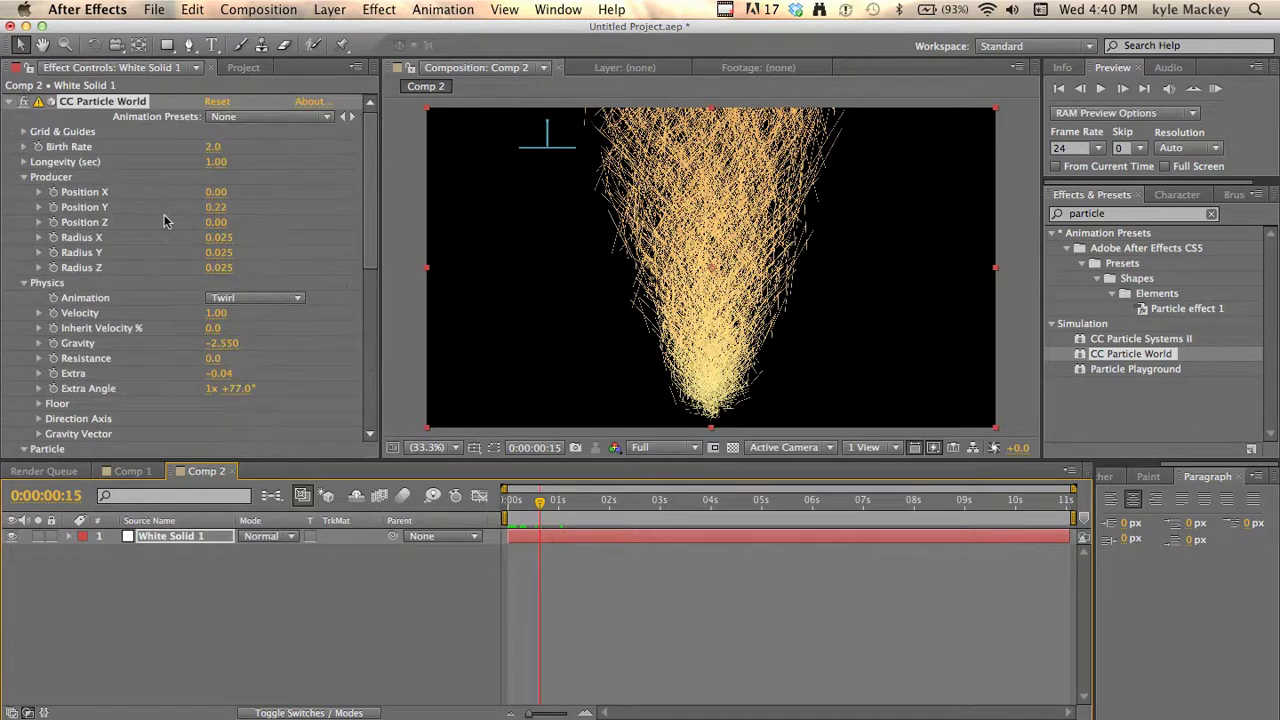
{"action": "left_click", "coordinate": [10, 102]}
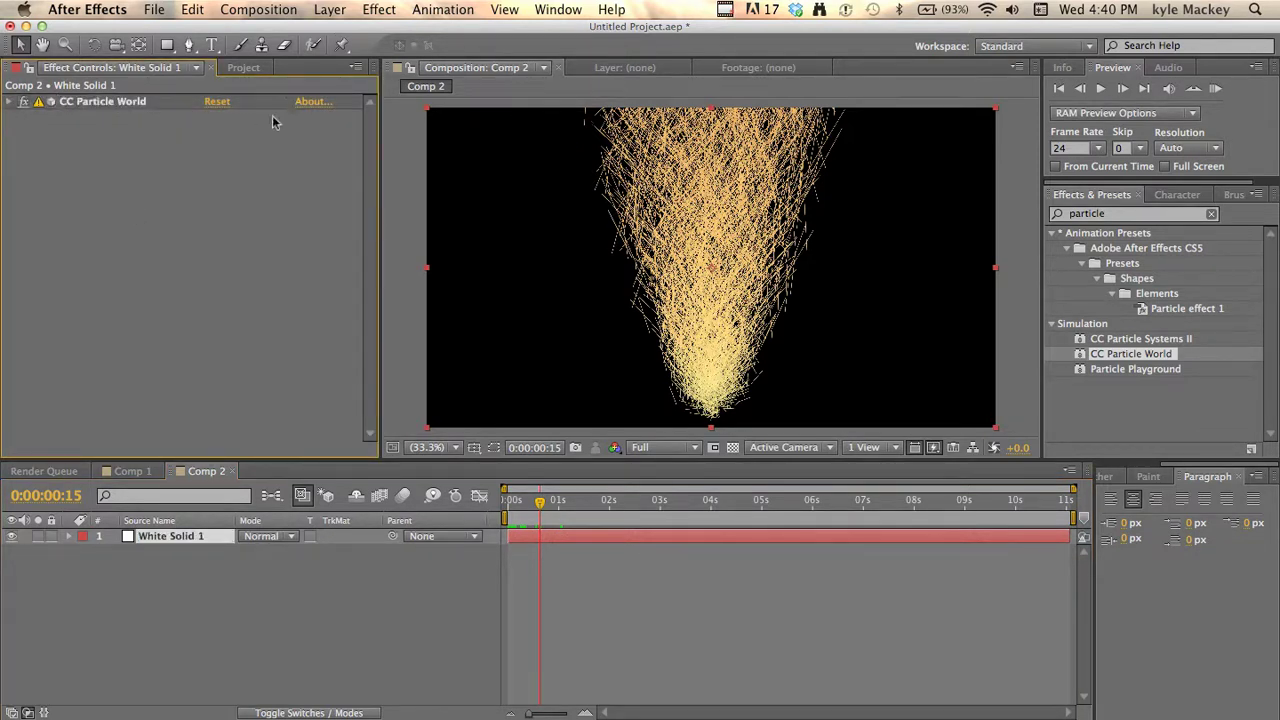
- Disable Linearize Working Space in Project Settings and confirm the change
{"action": "left_click", "coordinate": [378, 10]}
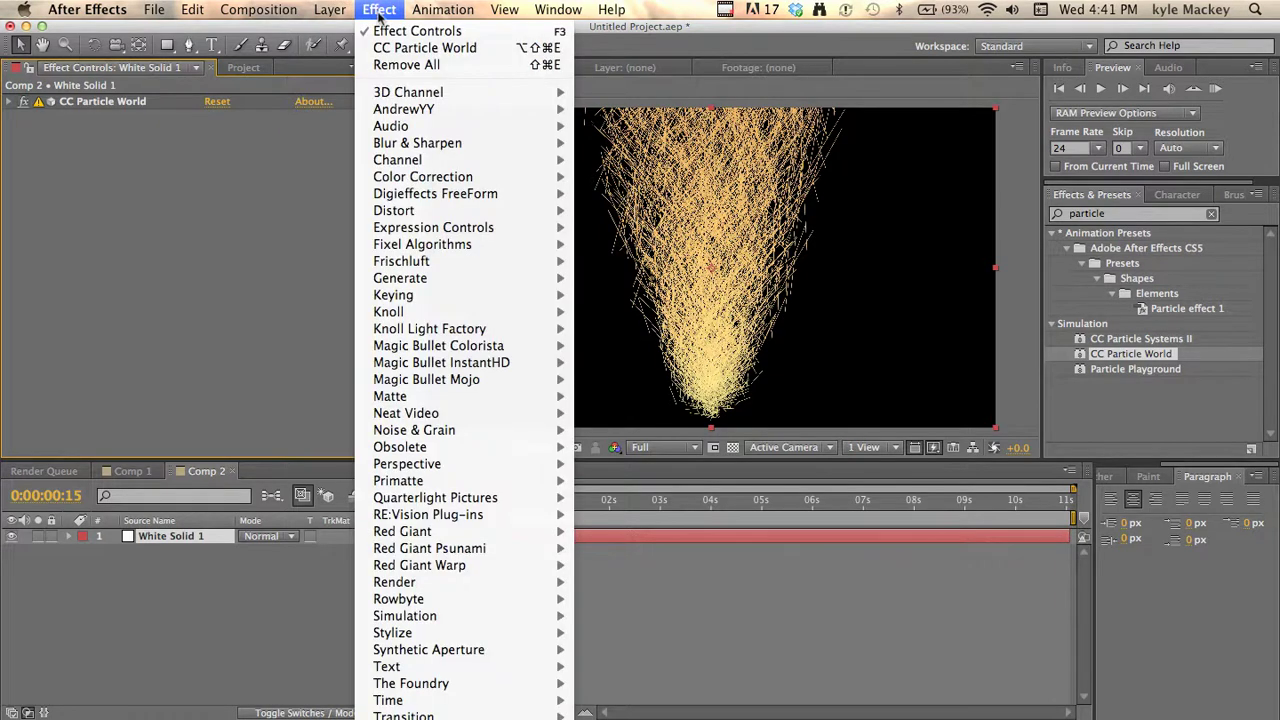
{"action": "left_click", "coordinate": [216, 212]}
{"action": "left_click", "coordinate": [245, 67]}
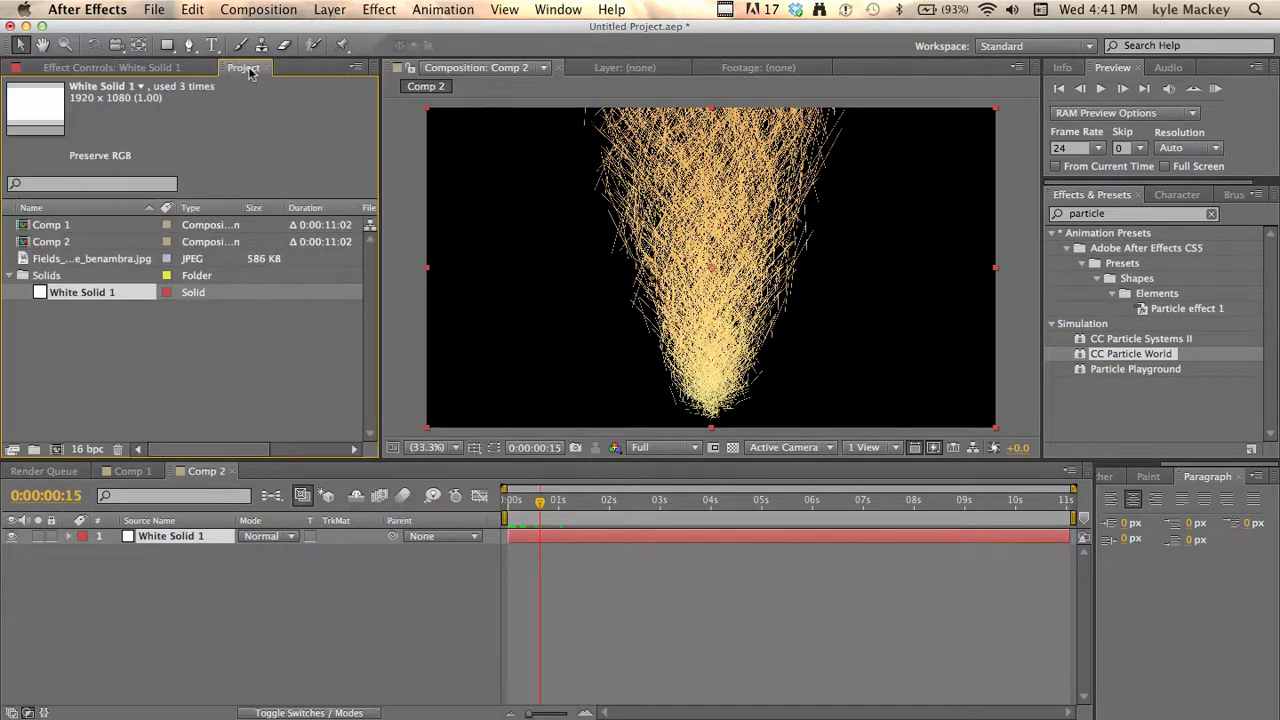
{"action": "left_click", "coordinate": [88, 449]}
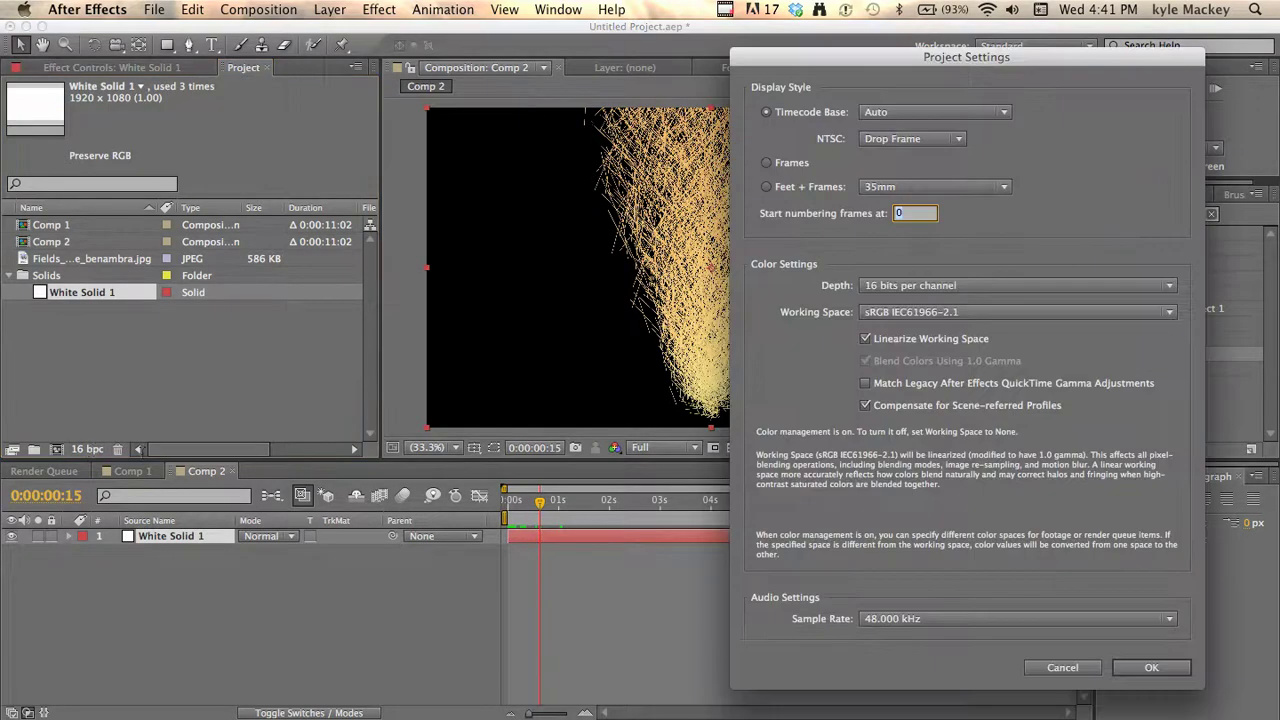
{"action": "left_click", "coordinate": [905, 337]}
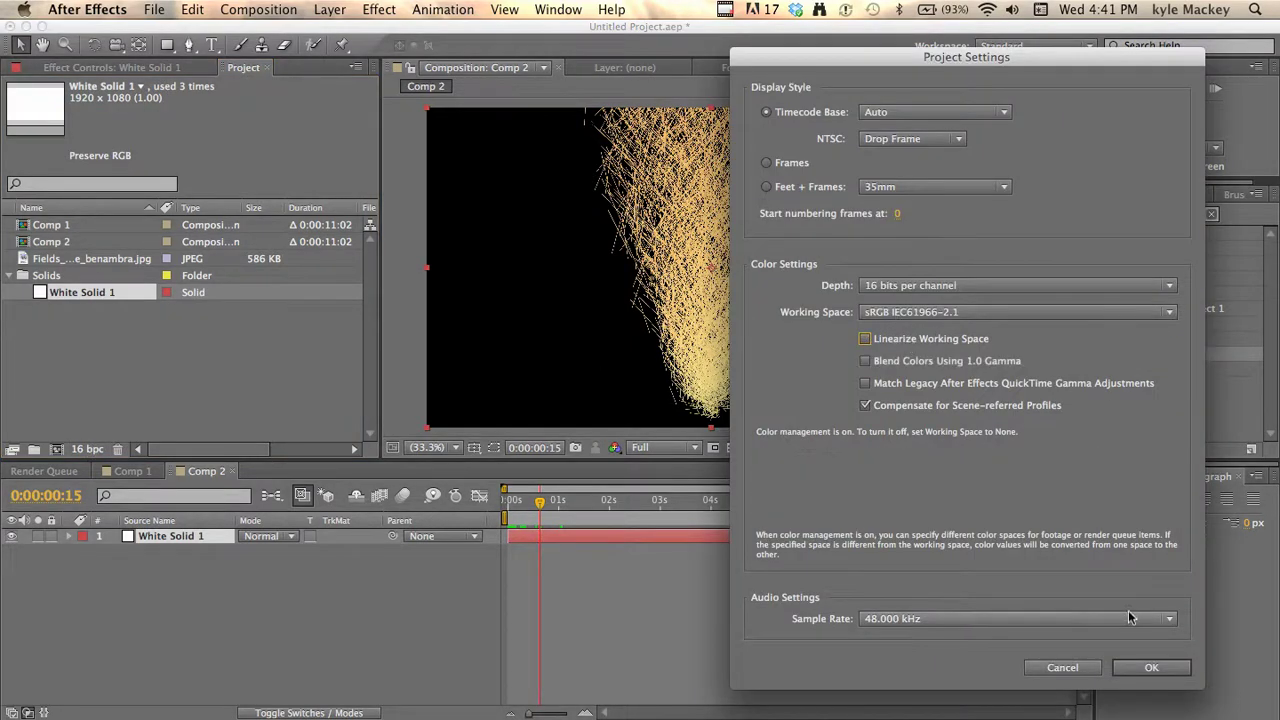
{"action": "key", "text": "Return"}
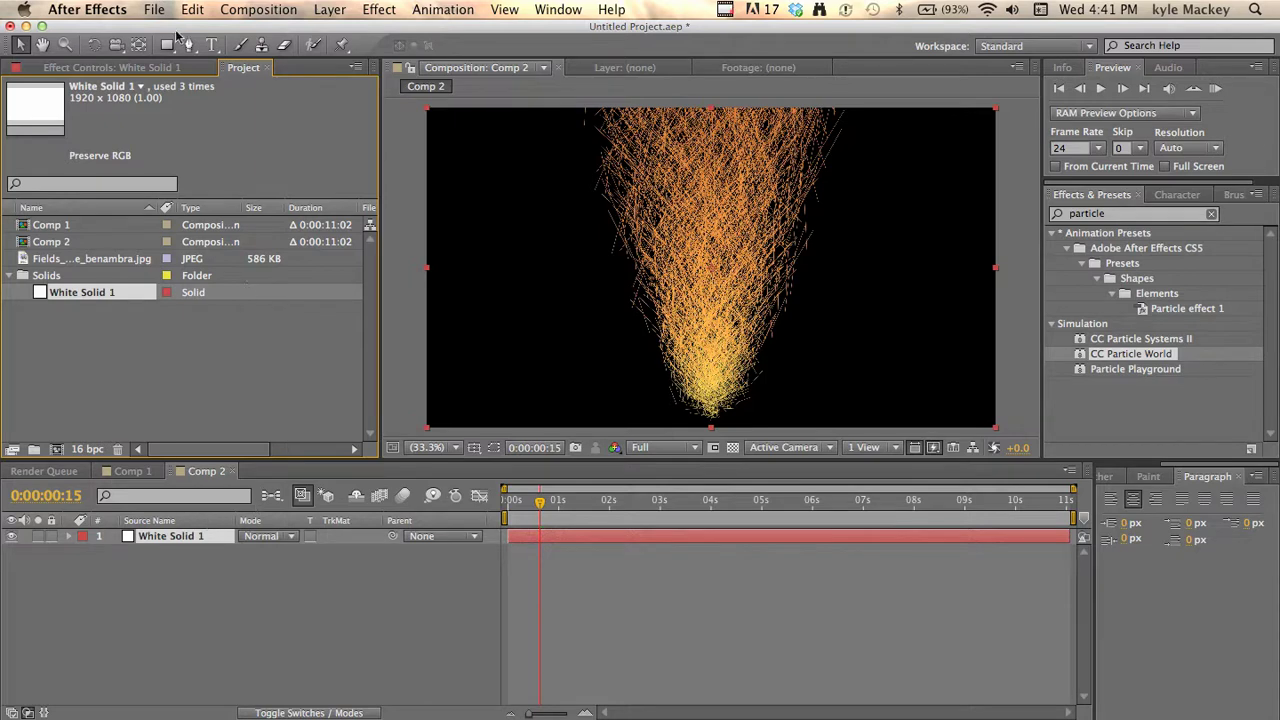
- Apply CC Vector Blur with Direction Center type and Amount 20, viewing the result at 100%
{"action": "left_click", "coordinate": [370, 9]}
{"action": "left_click", "coordinate": [205, 527]}
{"action": "left_click", "coordinate": [393, 8]}
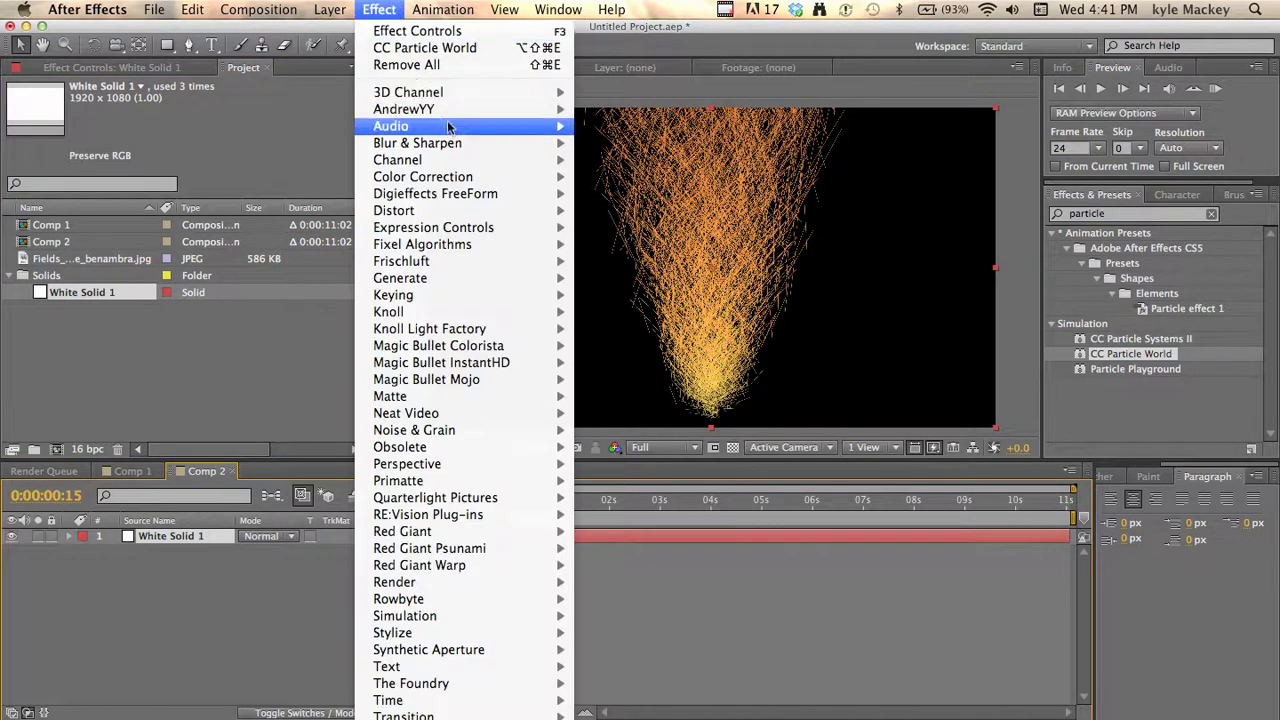
{"action": "mouse_move", "coordinate": [466, 143]}
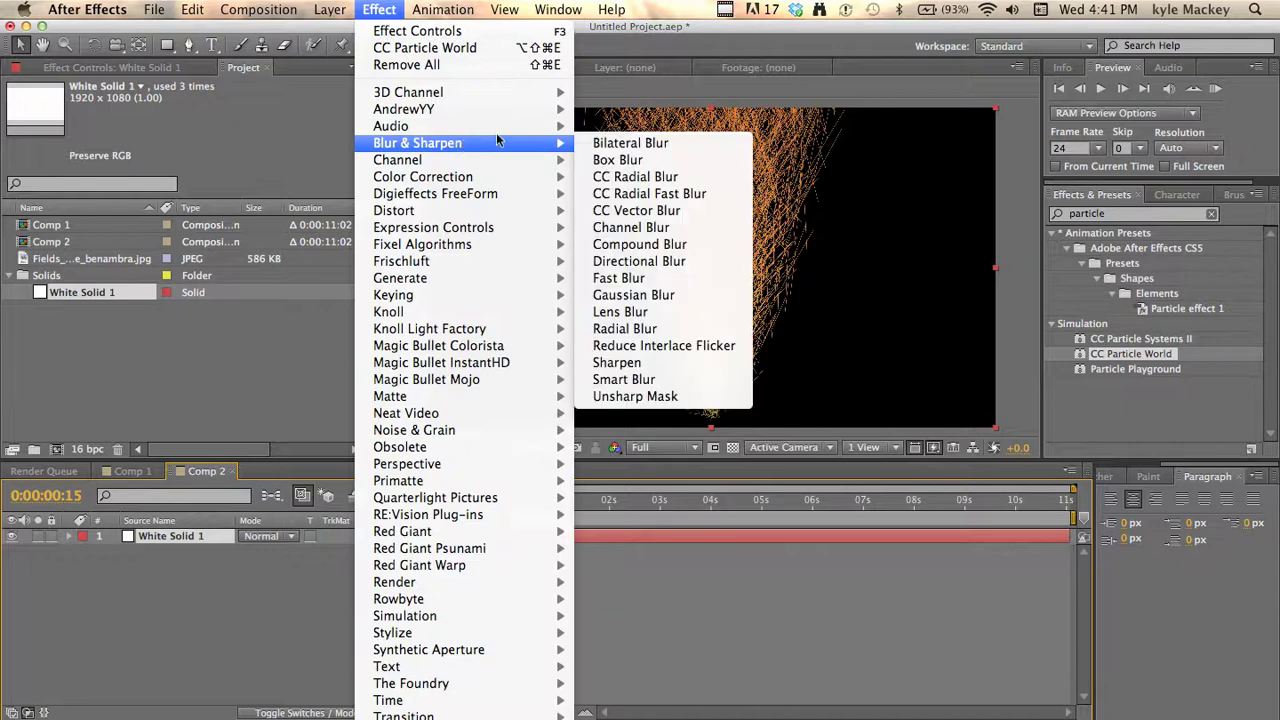
{"action": "left_click", "coordinate": [657, 210]}
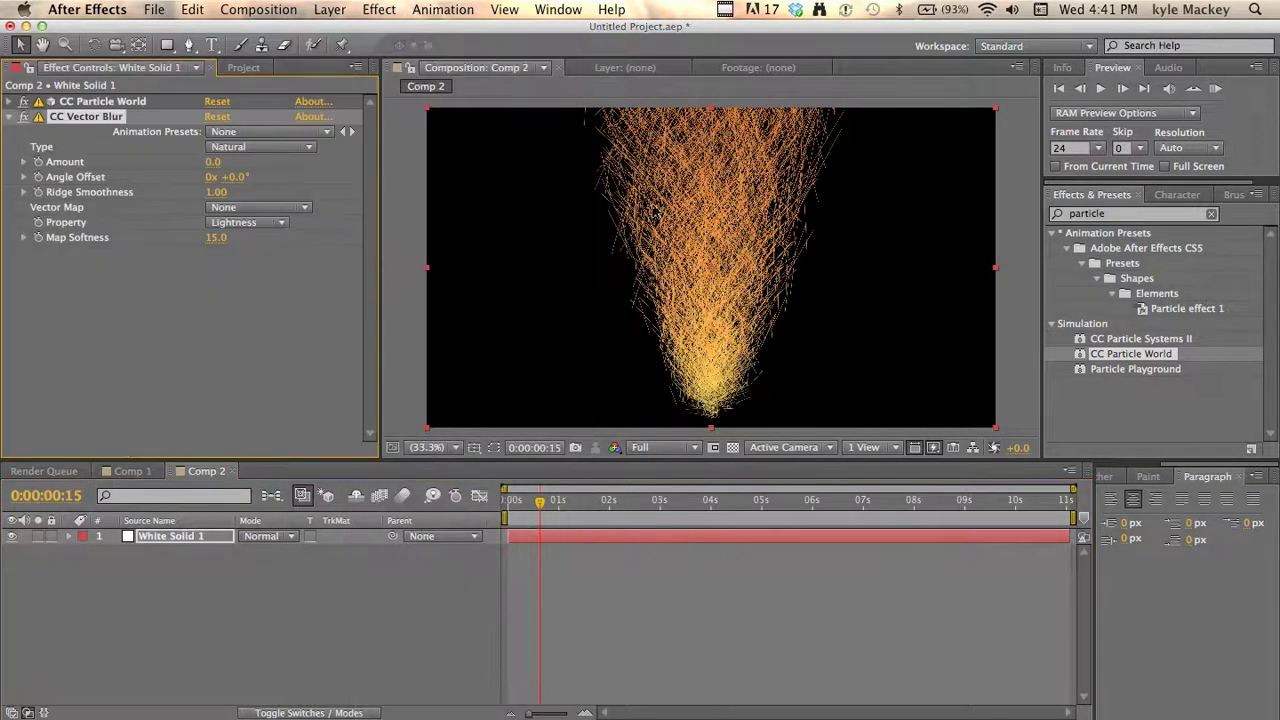
{"action": "left_click", "coordinate": [228, 147]}
{"action": "left_click", "coordinate": [328, 220]}
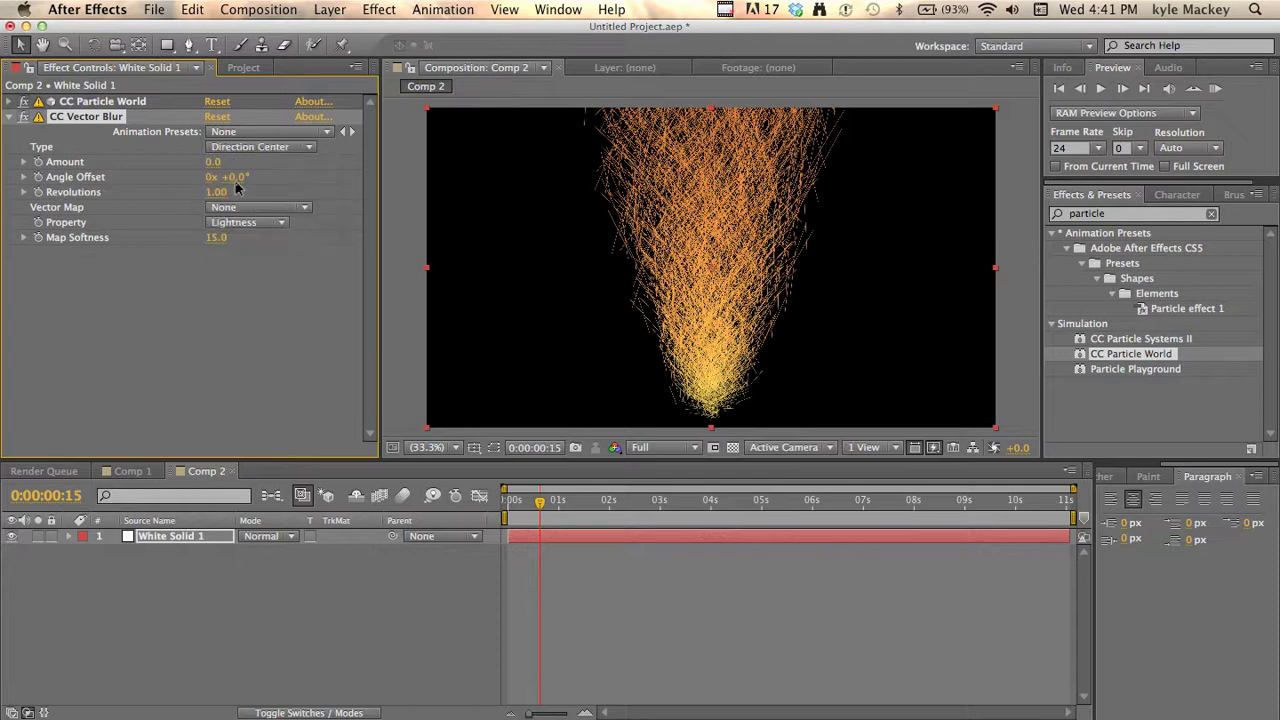
{"action": "left_click", "coordinate": [214, 163]}
{"action": "key", "text": "Return"}
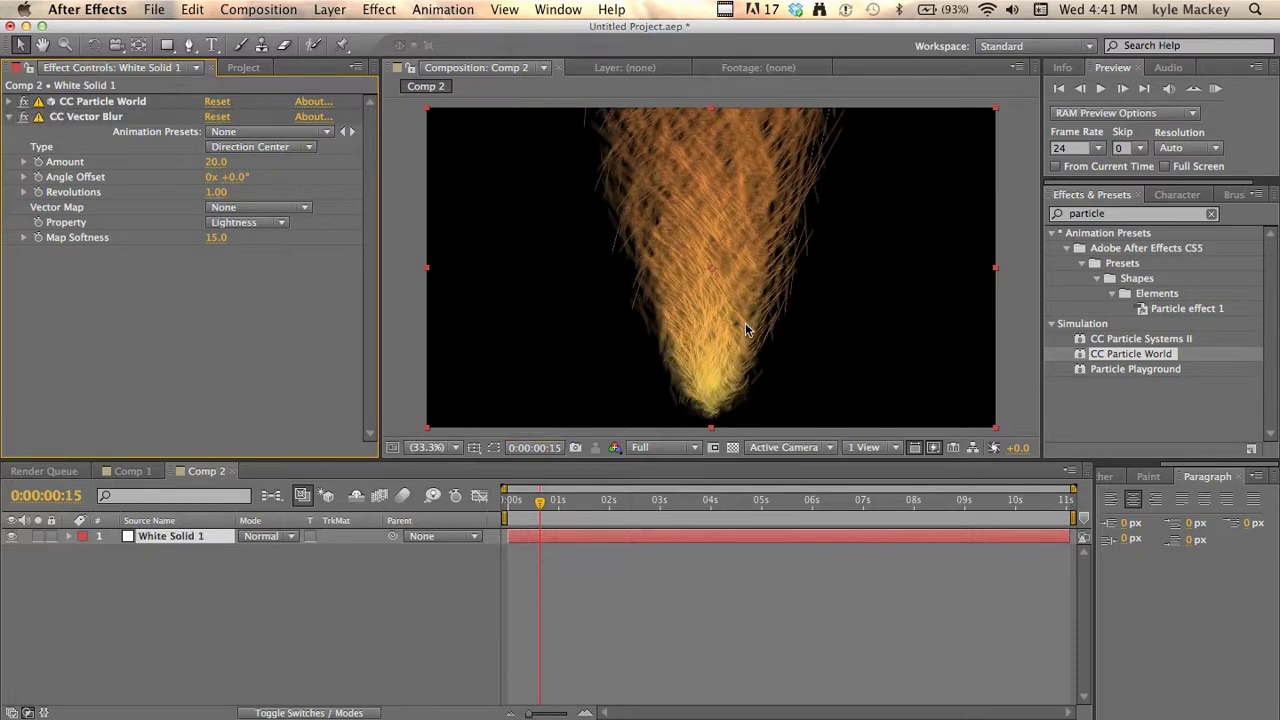
{"action": "key", "text": "slash"}
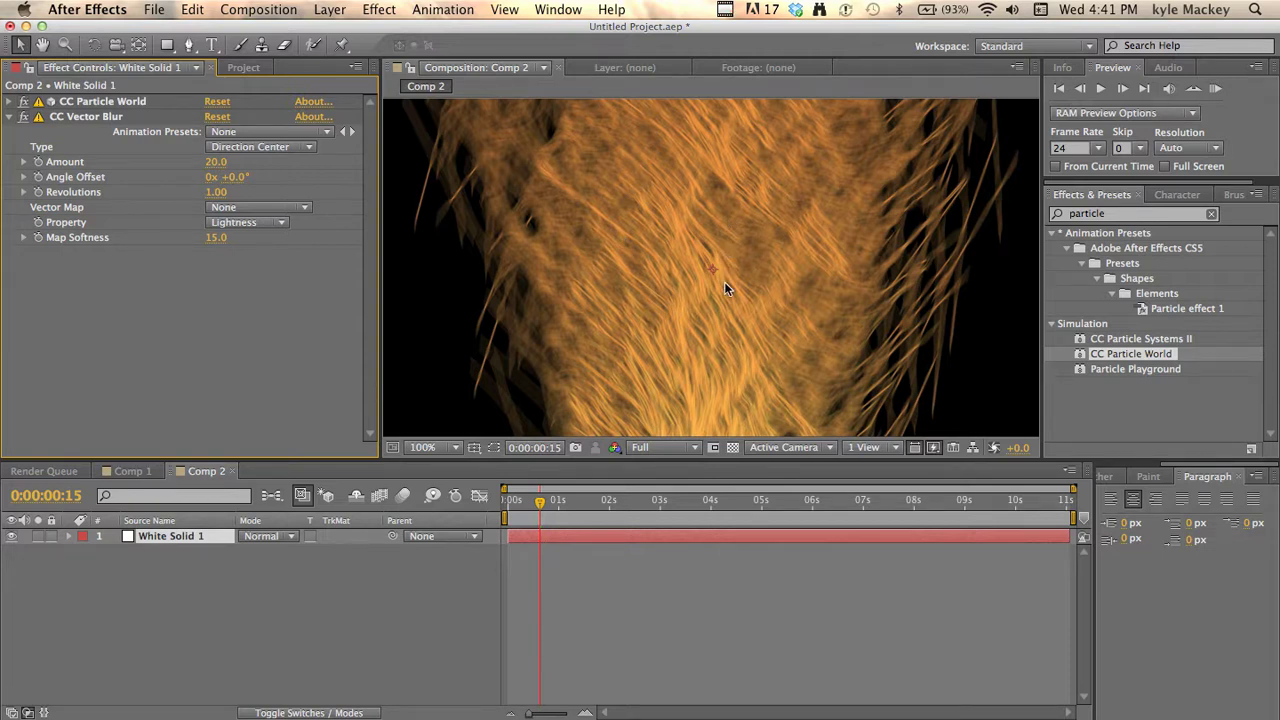
{"action": "double_click", "coordinate": [1095, 214]}
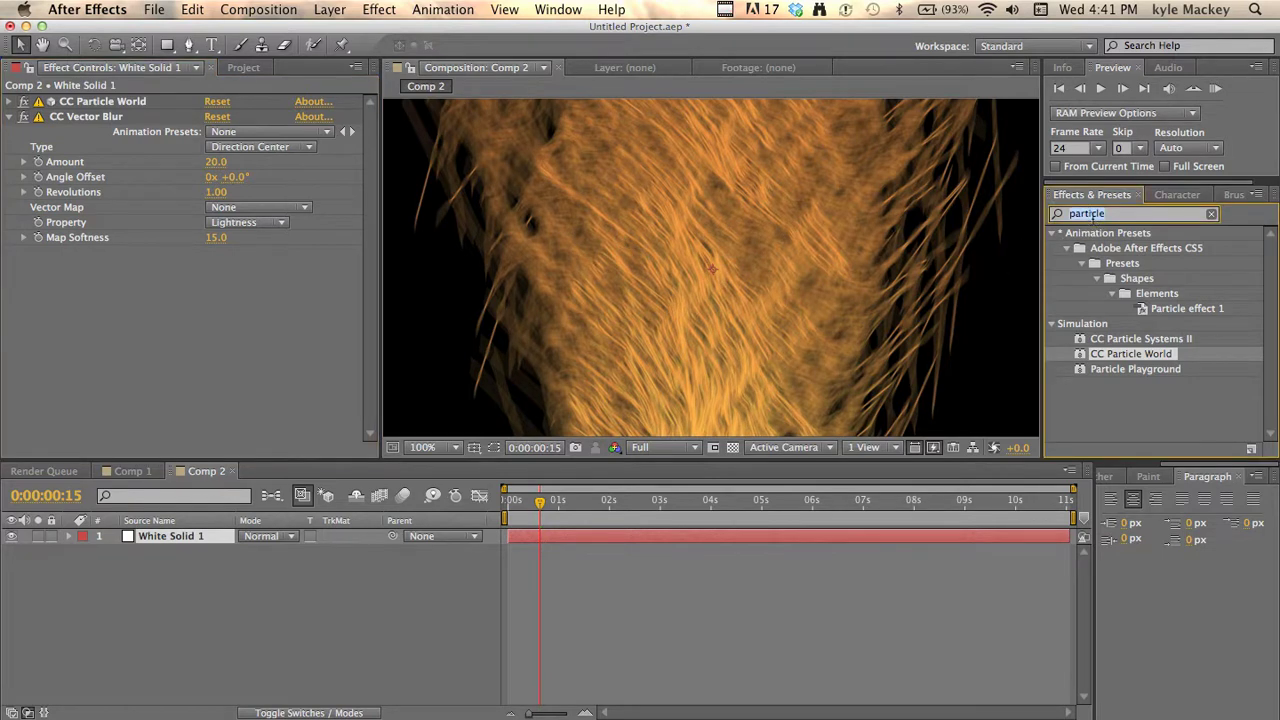
- Apply Glow to the particles and raise Glow Threshold to about 90.6%
{"action": "type", "text": "glow"}
{"action": "scroll", "coordinate": [1108, 434], "scroll_direction": "down", "scroll_amount": 5}
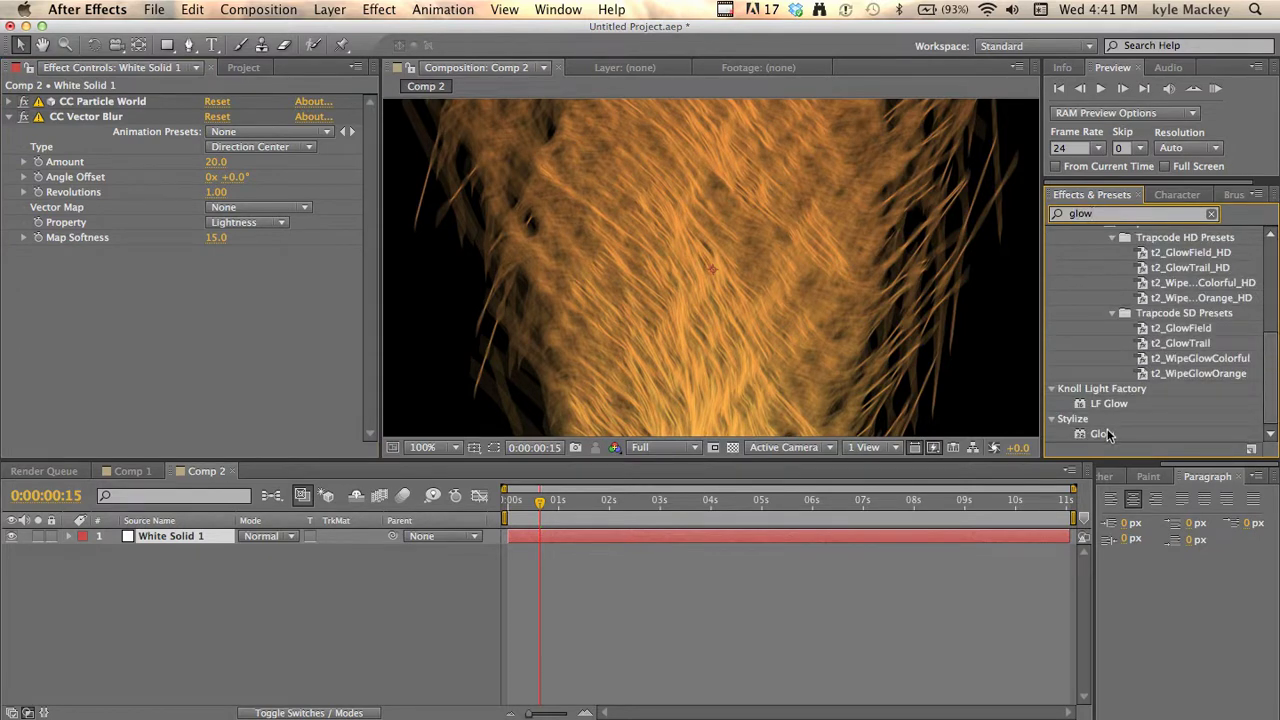
{"action": "left_click_drag", "start_coordinate": [1106, 433], "coordinate": [321, 334]}
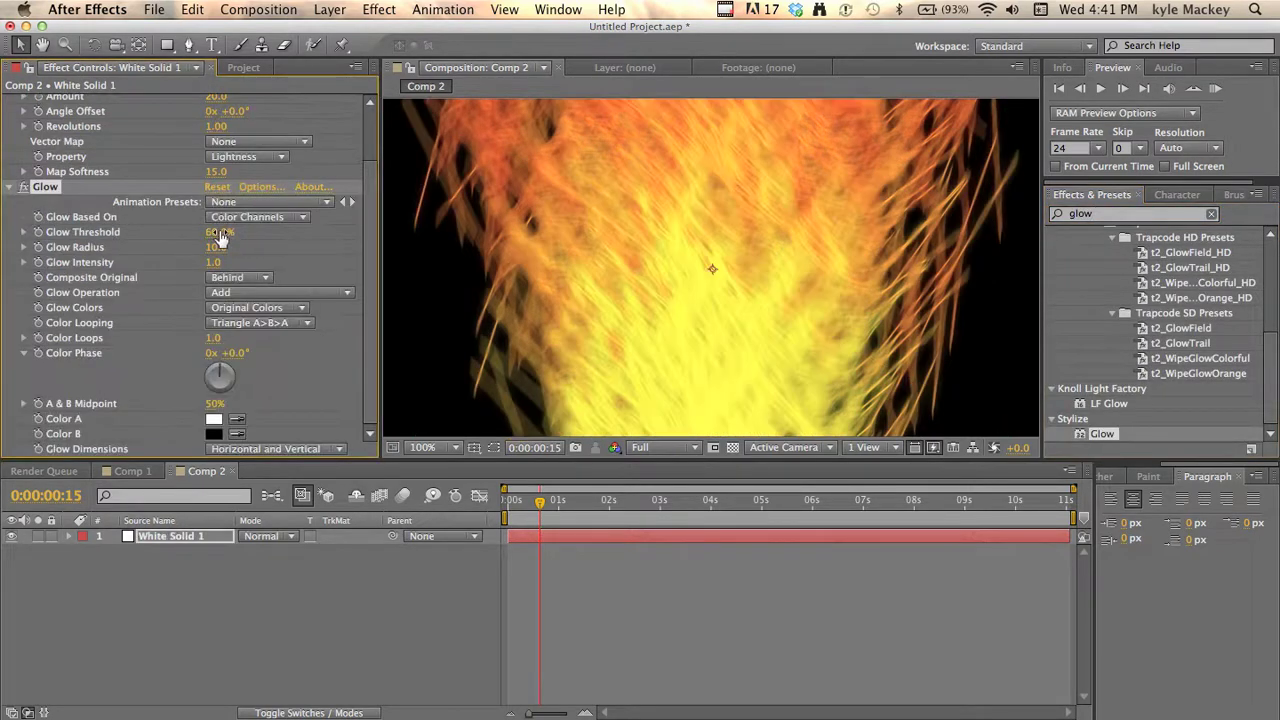
{"action": "left_click_drag", "start_coordinate": [220, 235], "coordinate": [278, 232]}
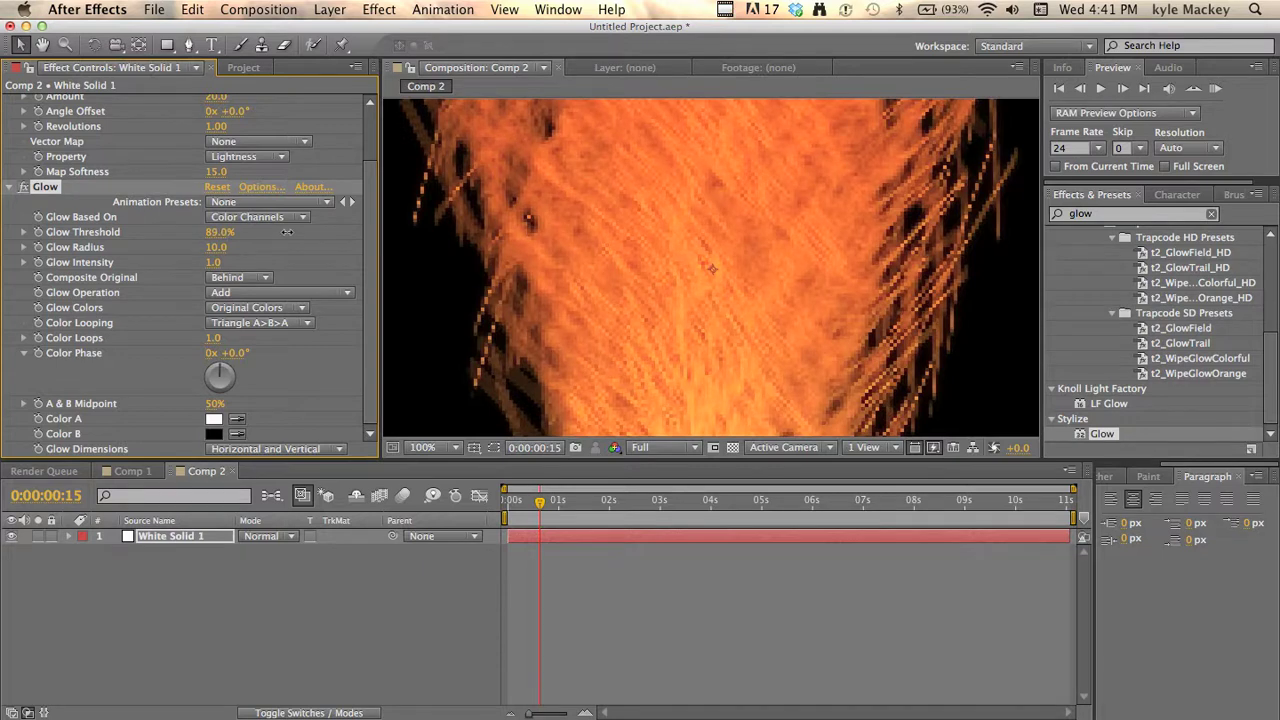
- View the glowing fire at half size and compare a later and an early frame
{"action": "key", "text": "comma"}
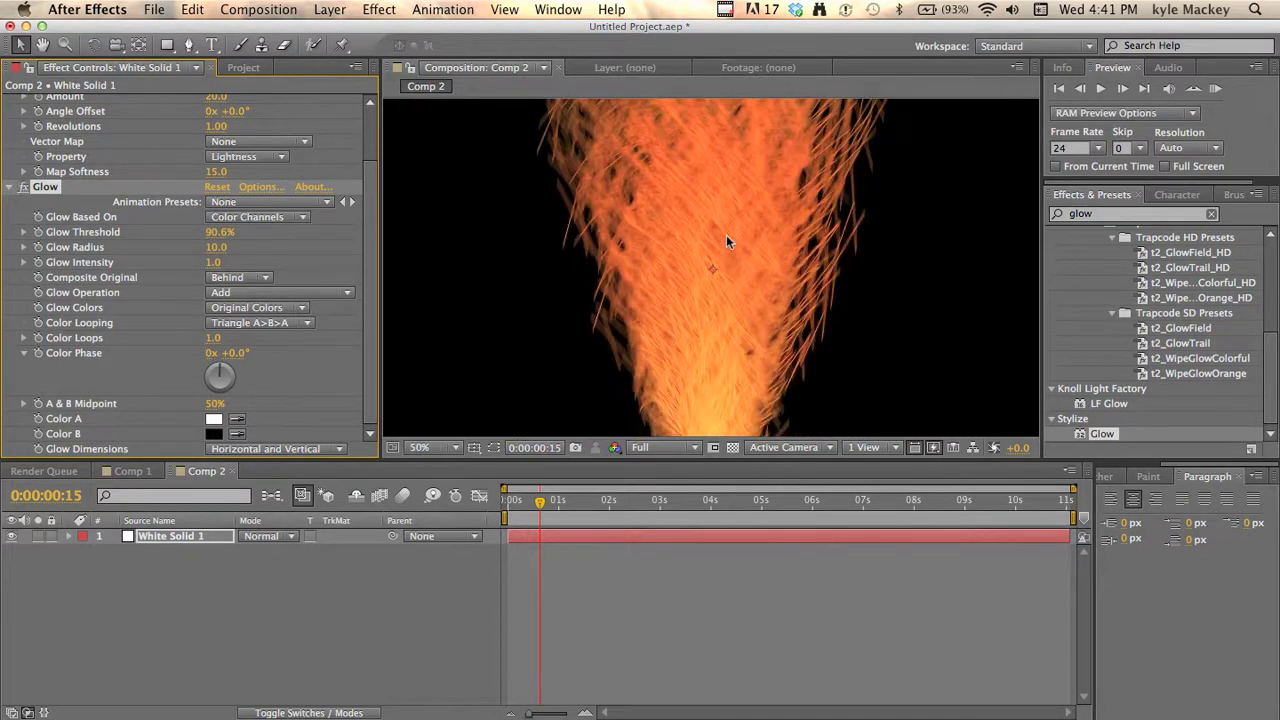
{"action": "left_click", "coordinate": [548, 500]}
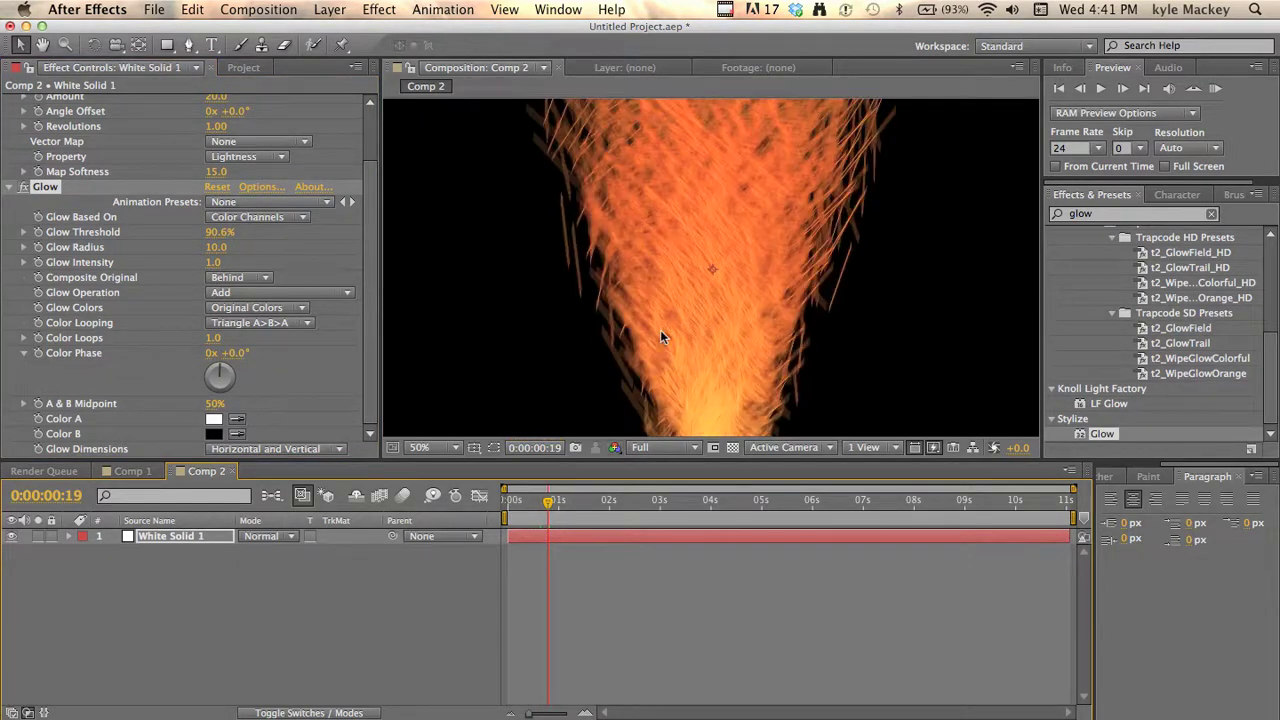
{"action": "scroll", "coordinate": [660, 330], "scroll_direction": "down", "scroll_amount": 1}
{"action": "scroll", "coordinate": [660, 330], "scroll_direction": "up", "scroll_amount": 1}
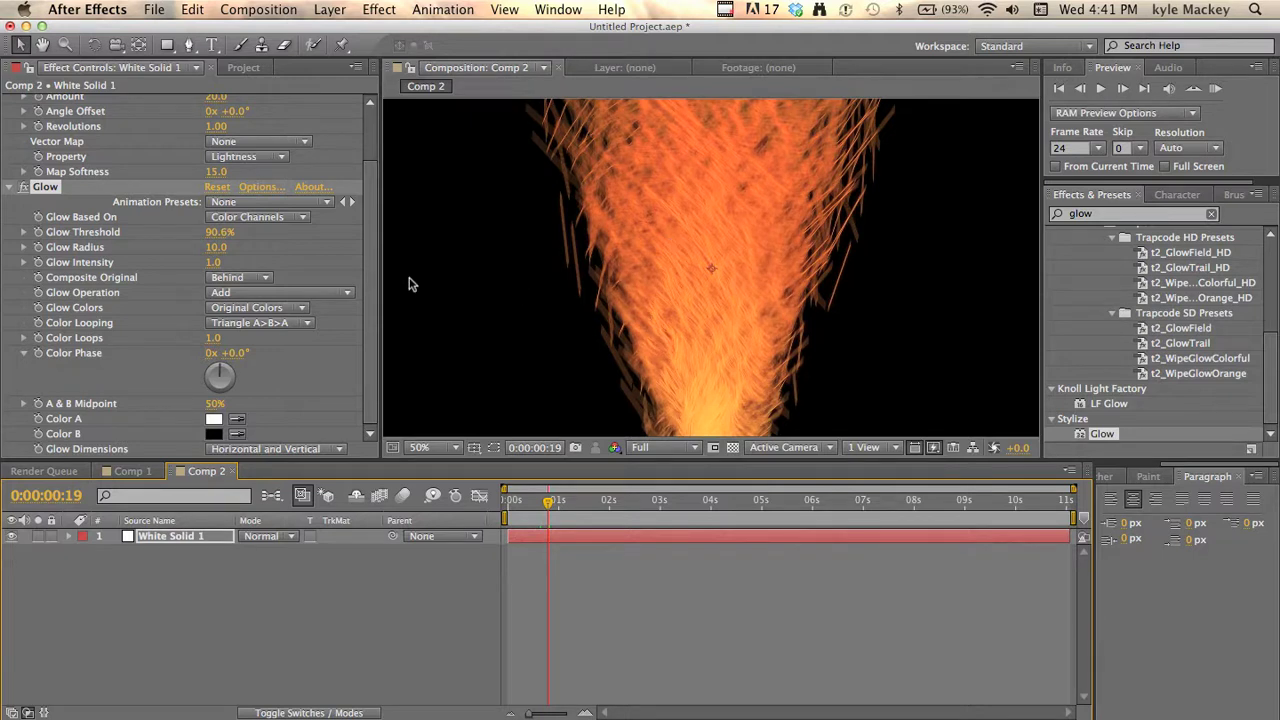
{"action": "scroll", "coordinate": [300, 323], "scroll_direction": "up", "scroll_amount": 3}
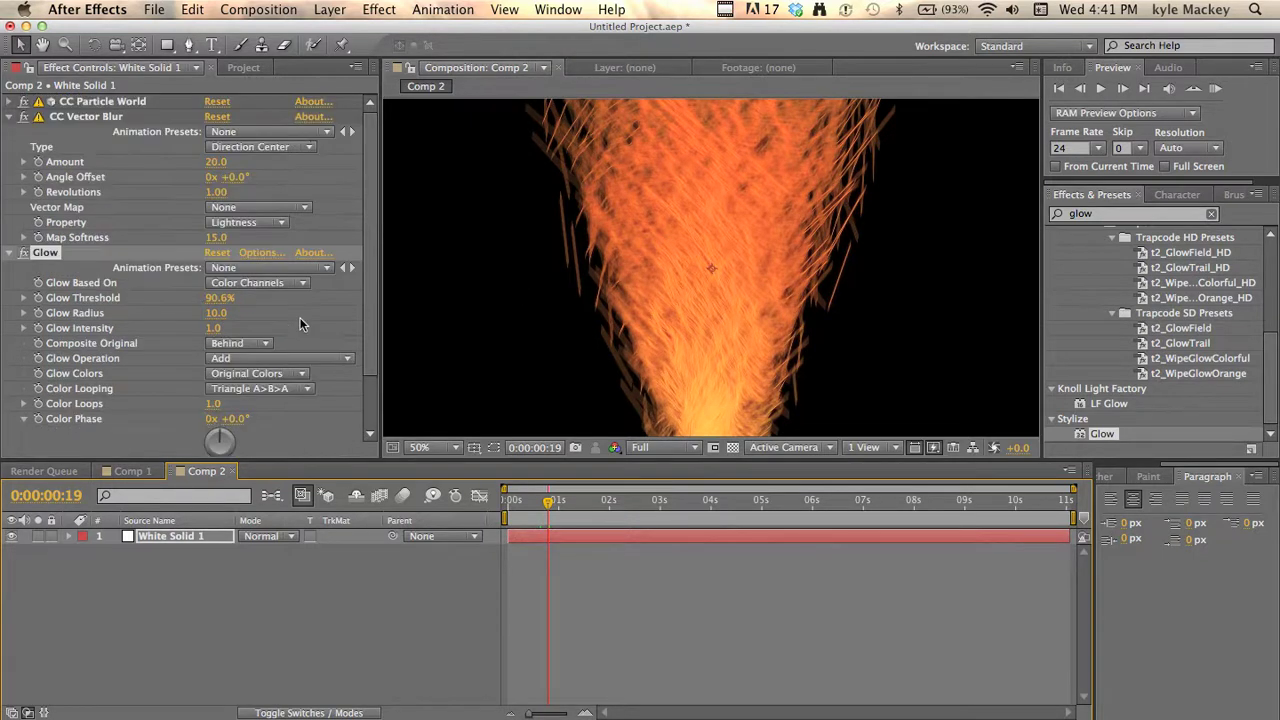
{"action": "left_click_drag", "start_coordinate": [533, 500], "coordinate": [516, 505]}
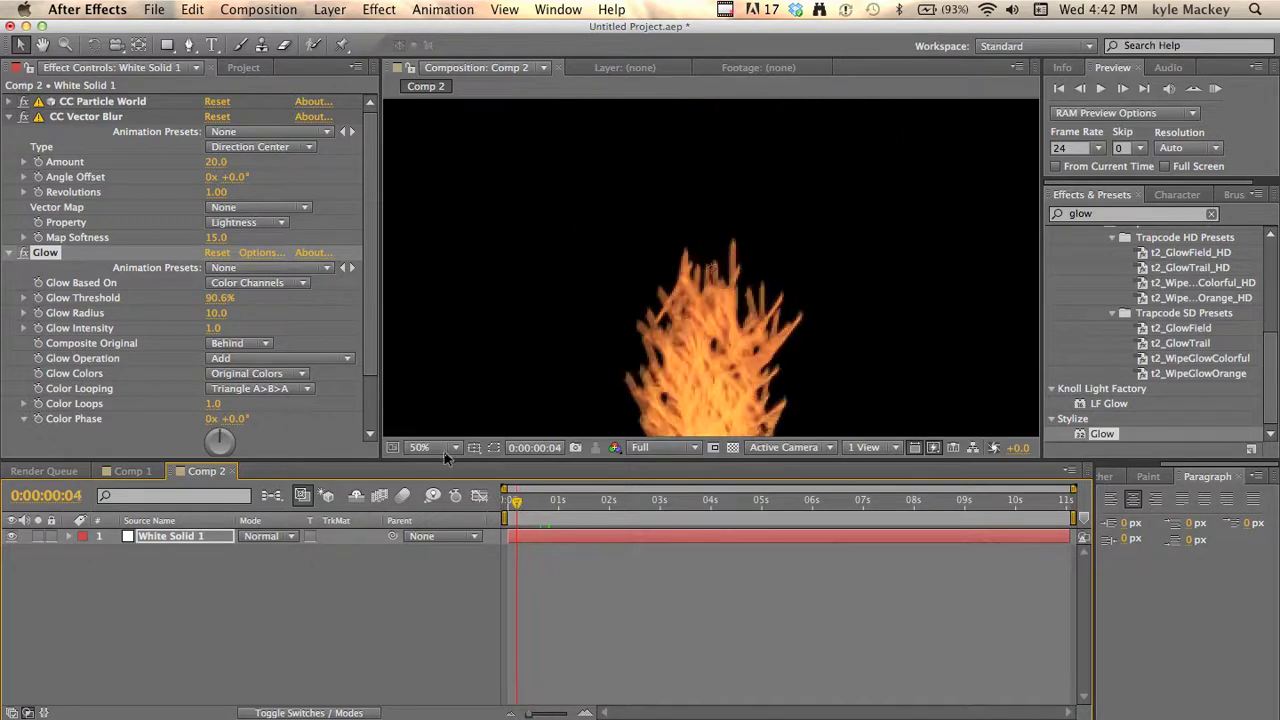
- Fit the view and set a first Extra Angle keyframe of 1x +77.0° at frame 4
{"action": "left_click", "coordinate": [440, 448]}
{"action": "left_click", "coordinate": [495, 460]}
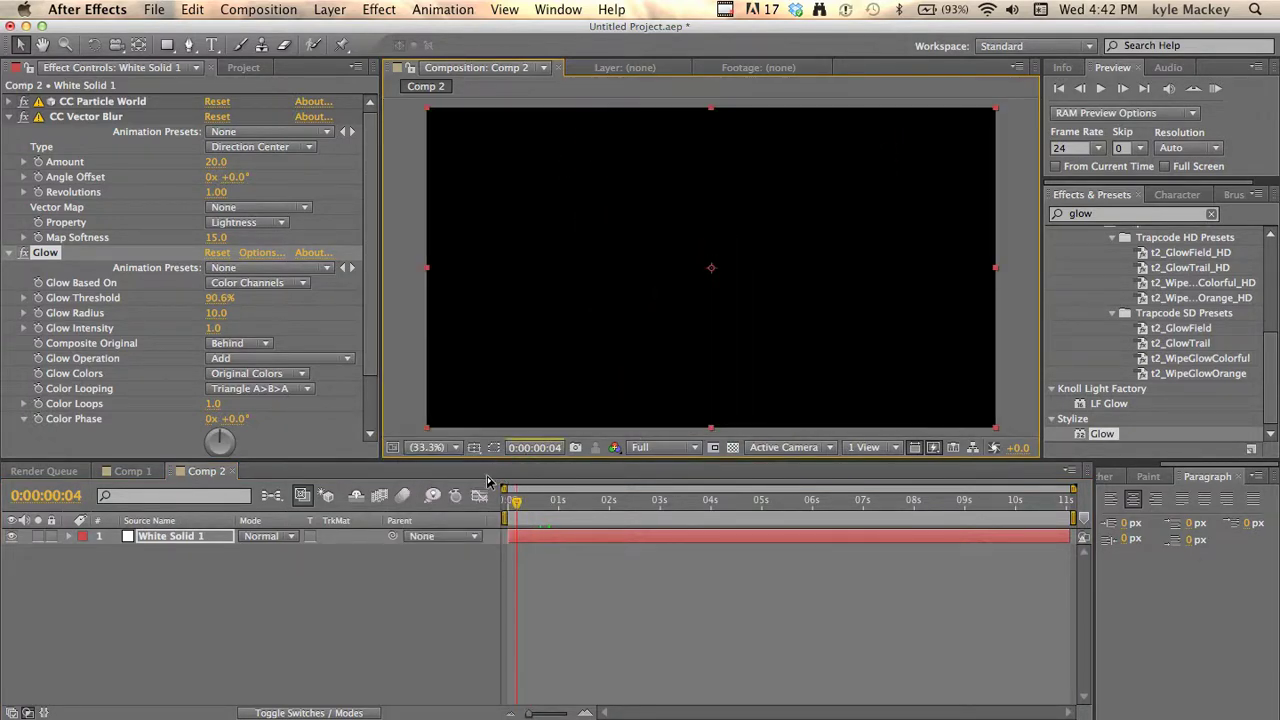
{"action": "left_click", "coordinate": [10, 102]}
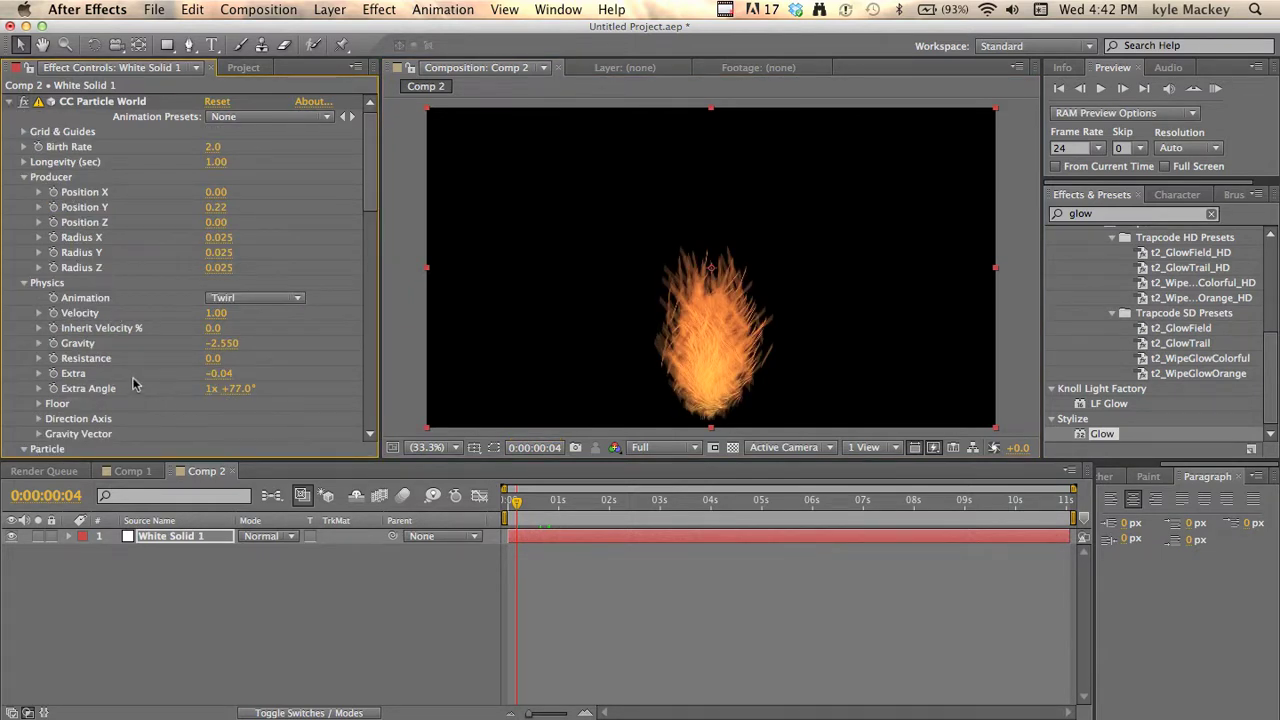
{"action": "left_click", "coordinate": [54, 389]}
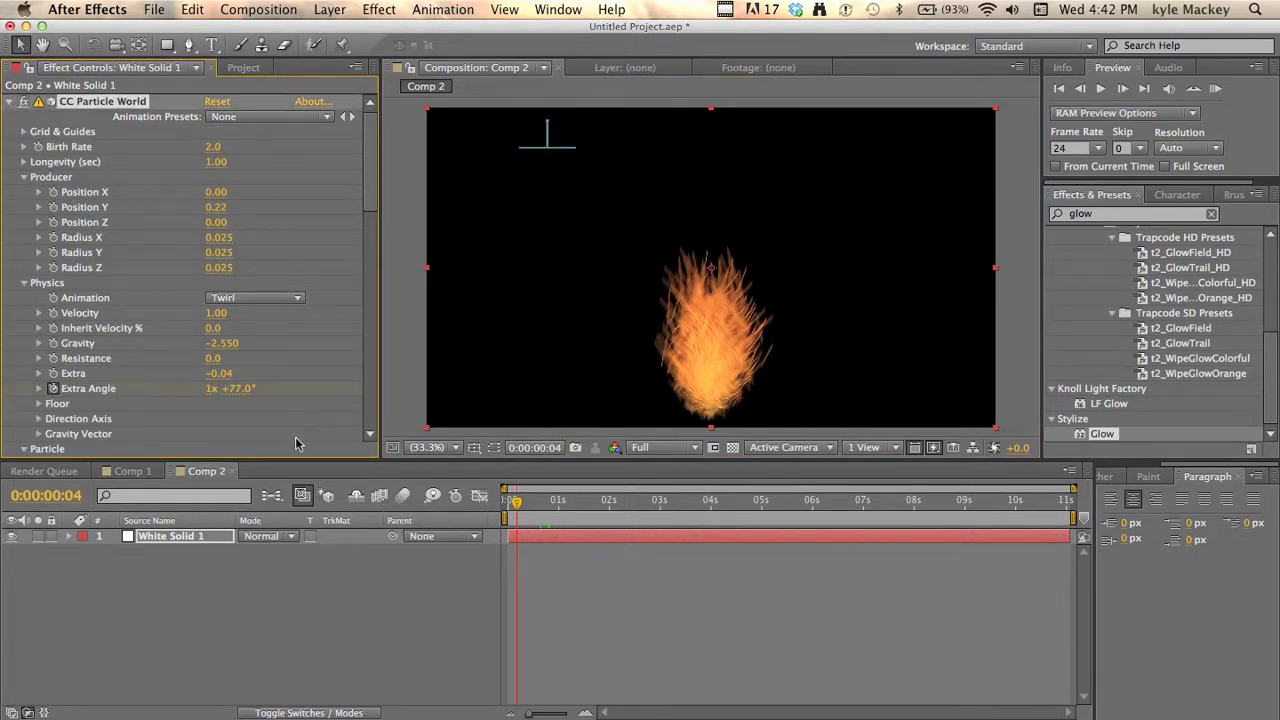
- Keyframe Extra Angle to 0x +331.0° at frame 18 and preview the twisting jet at 100%
{"action": "left_click", "coordinate": [552, 512]}
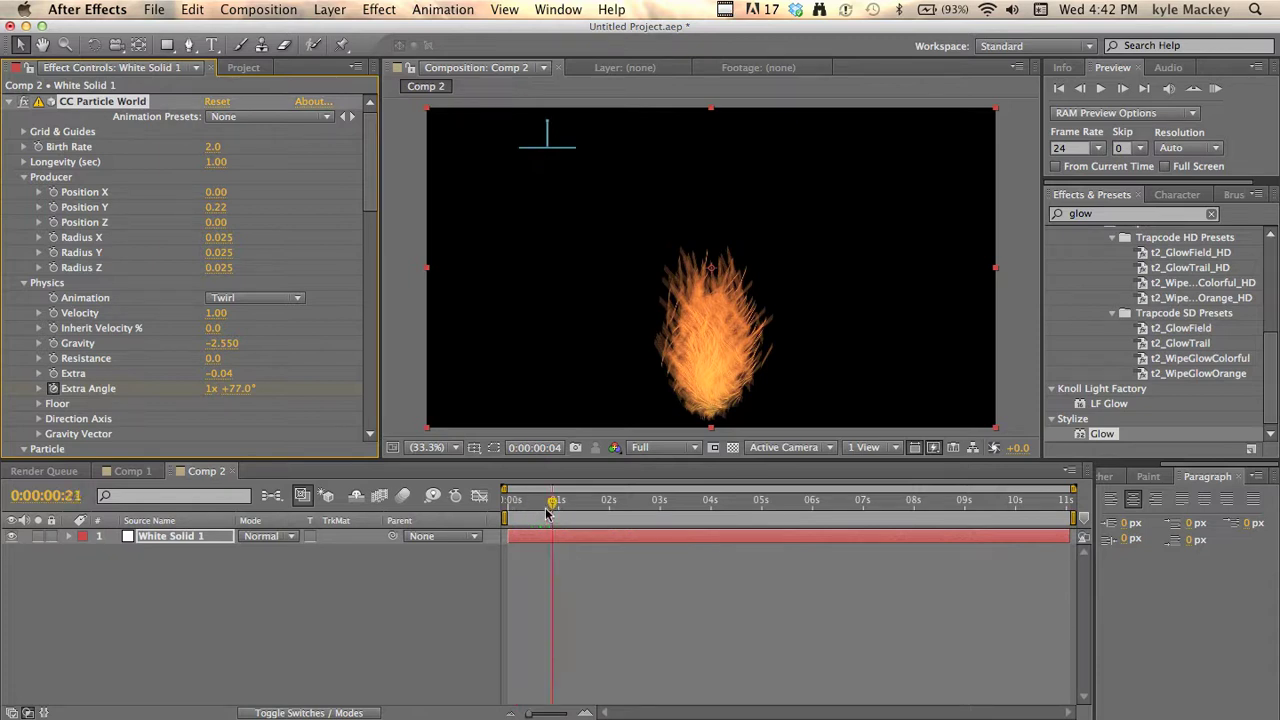
{"action": "left_click_drag", "start_coordinate": [547, 513], "coordinate": [546, 513]}
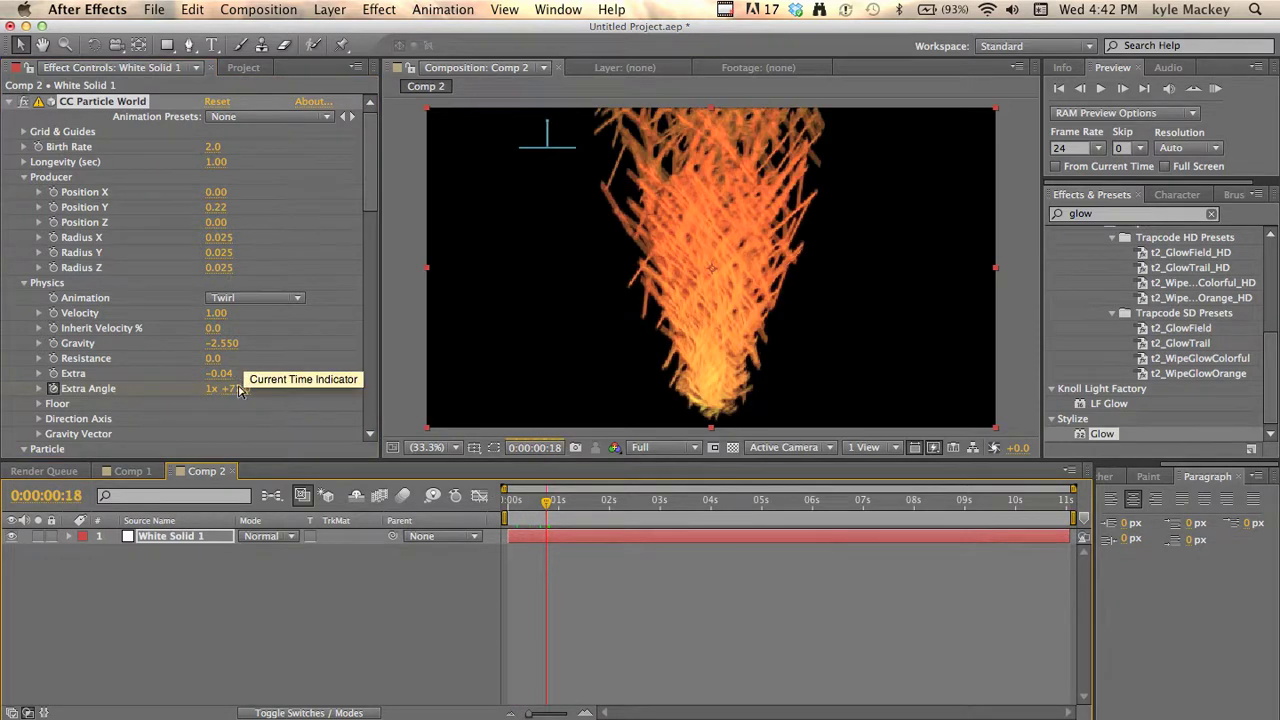
{"action": "left_click_drag", "start_coordinate": [240, 390], "coordinate": [152, 400]}
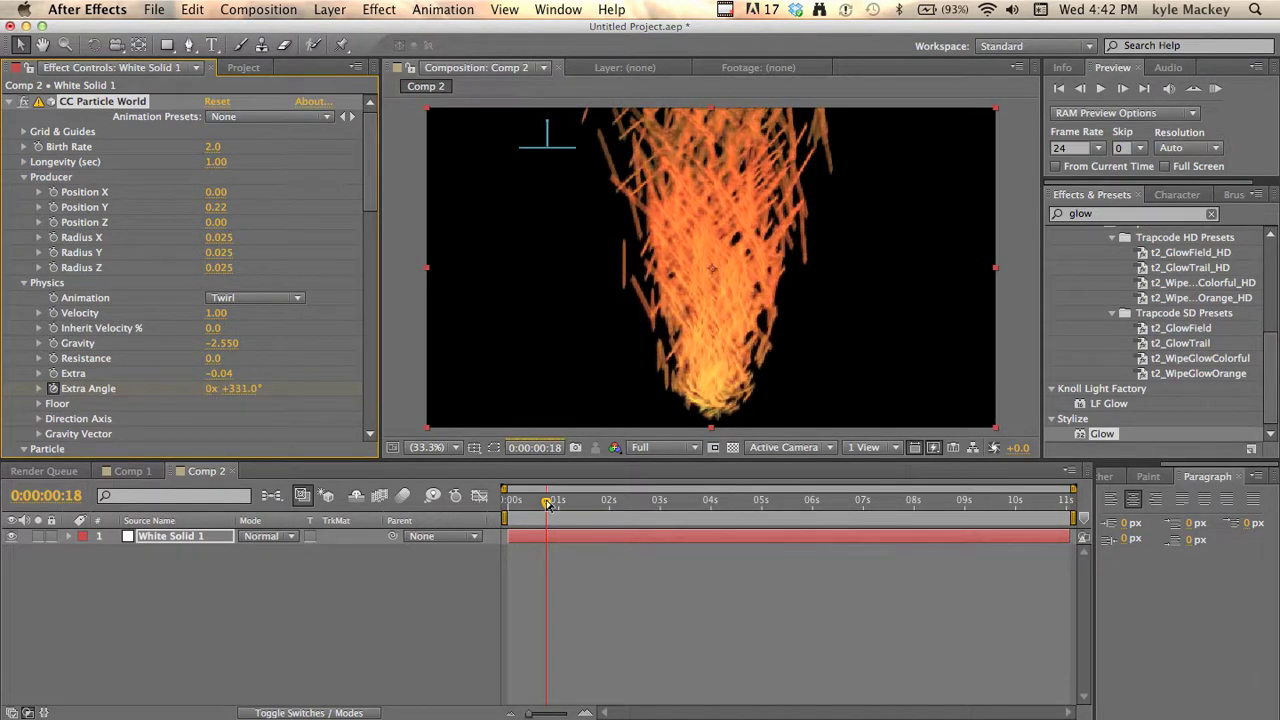
{"action": "left_click", "coordinate": [515, 502]}
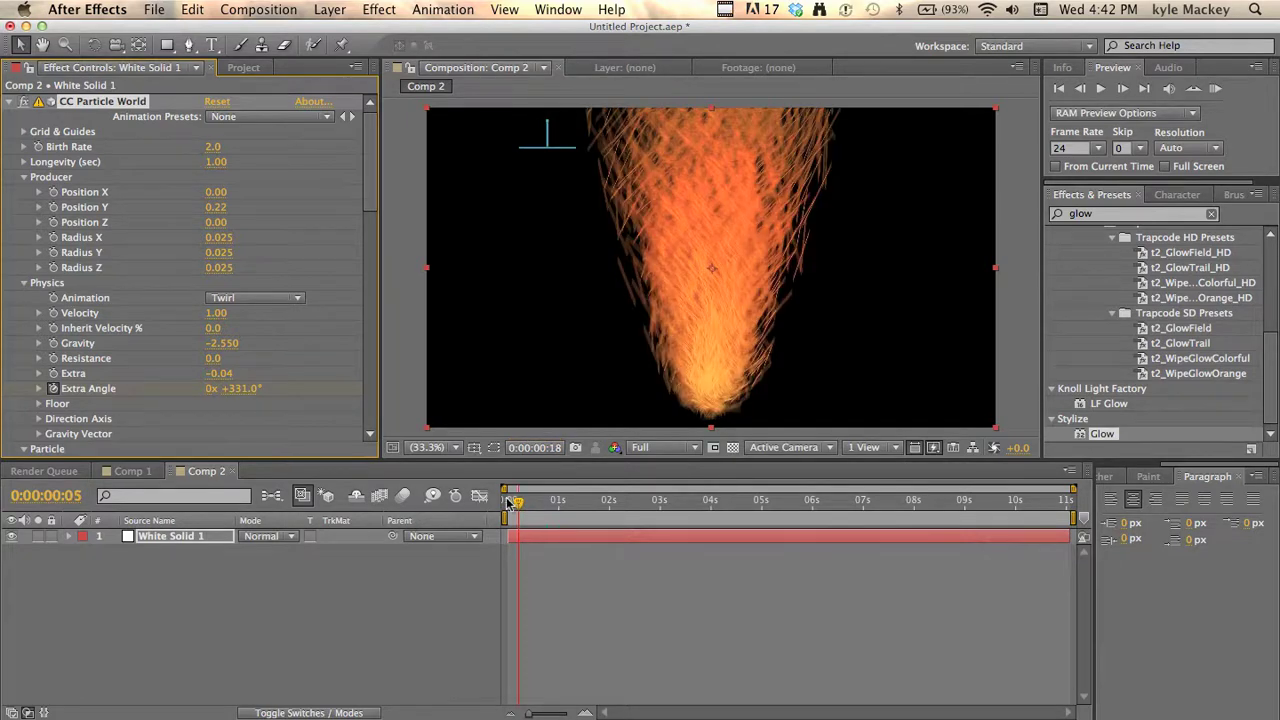
{"action": "left_click_drag", "start_coordinate": [508, 502], "coordinate": [563, 502]}
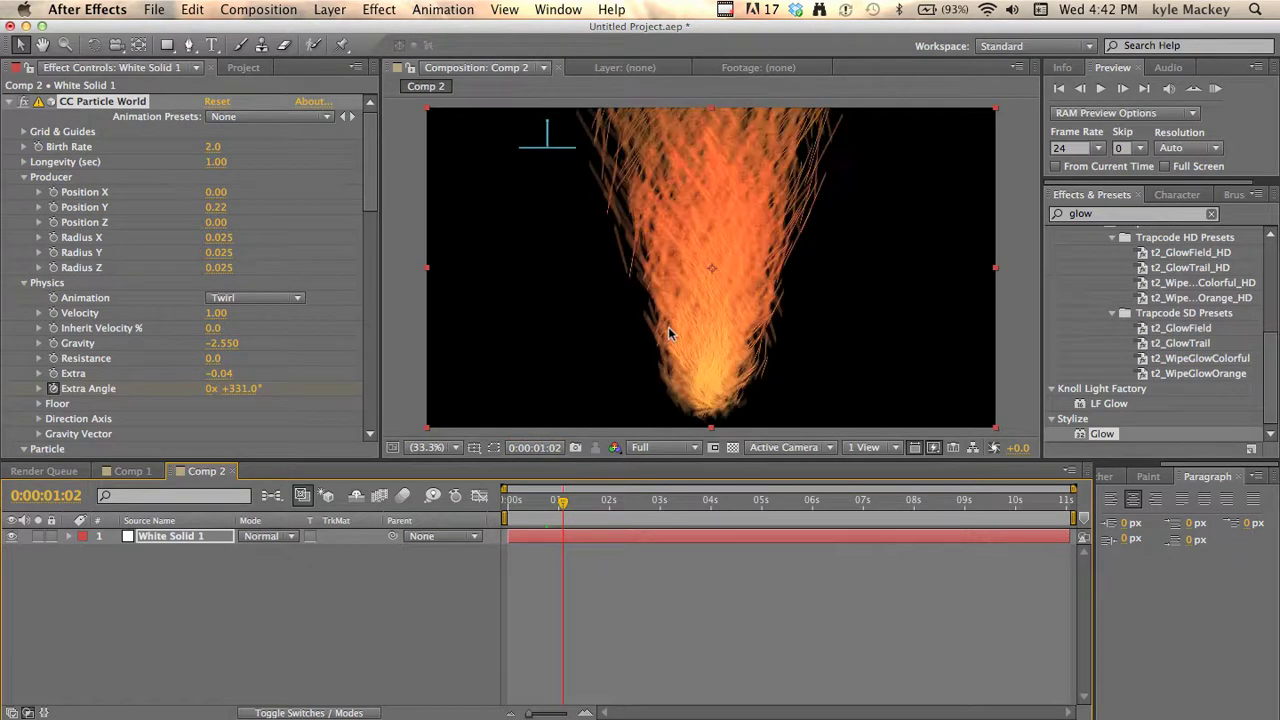
{"action": "key", "text": "slash"}
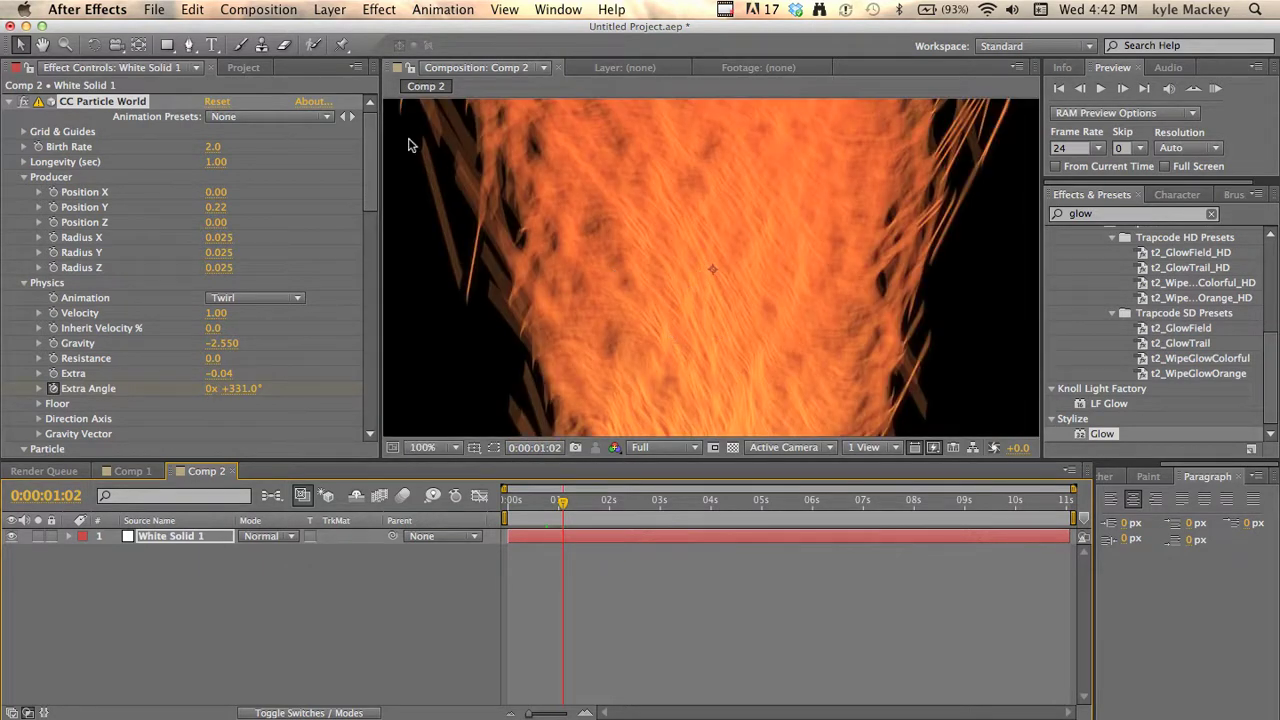
- Set the project Working Space to sRGB IEC61966-2.1 with Linearize Working Space enabled
{"action": "left_click", "coordinate": [247, 67]}
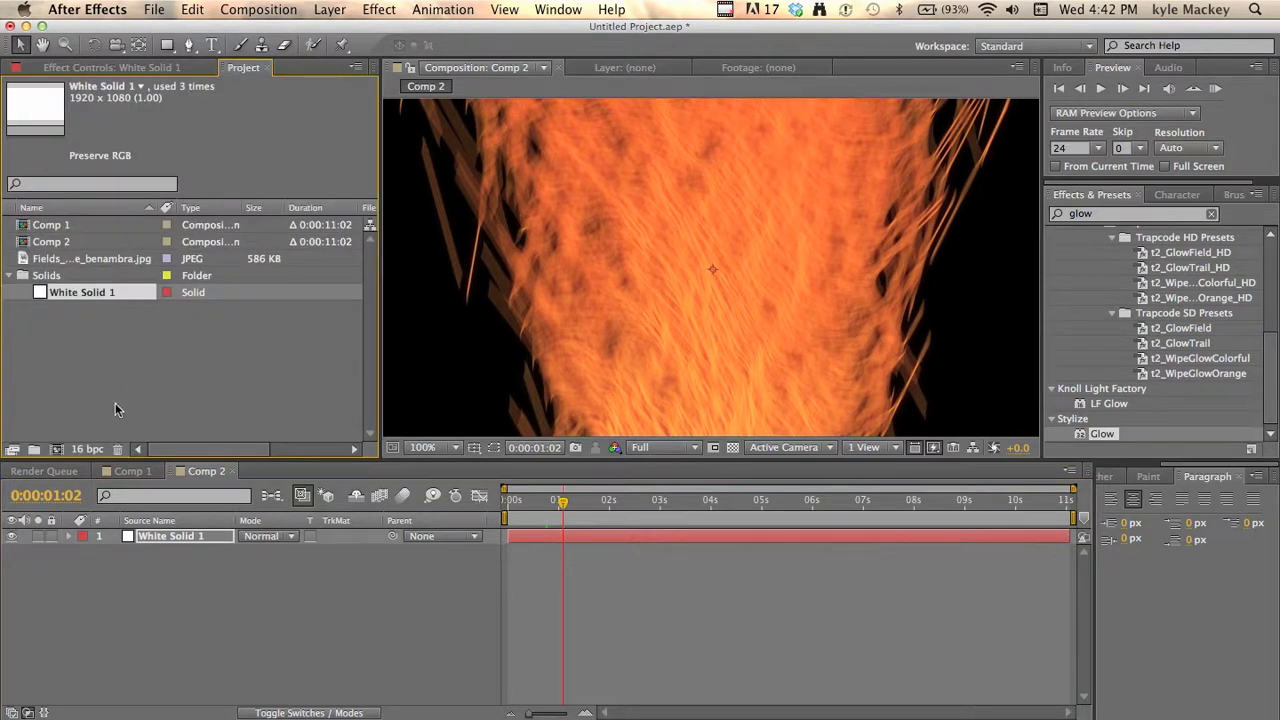
{"action": "left_click", "coordinate": [87, 449]}
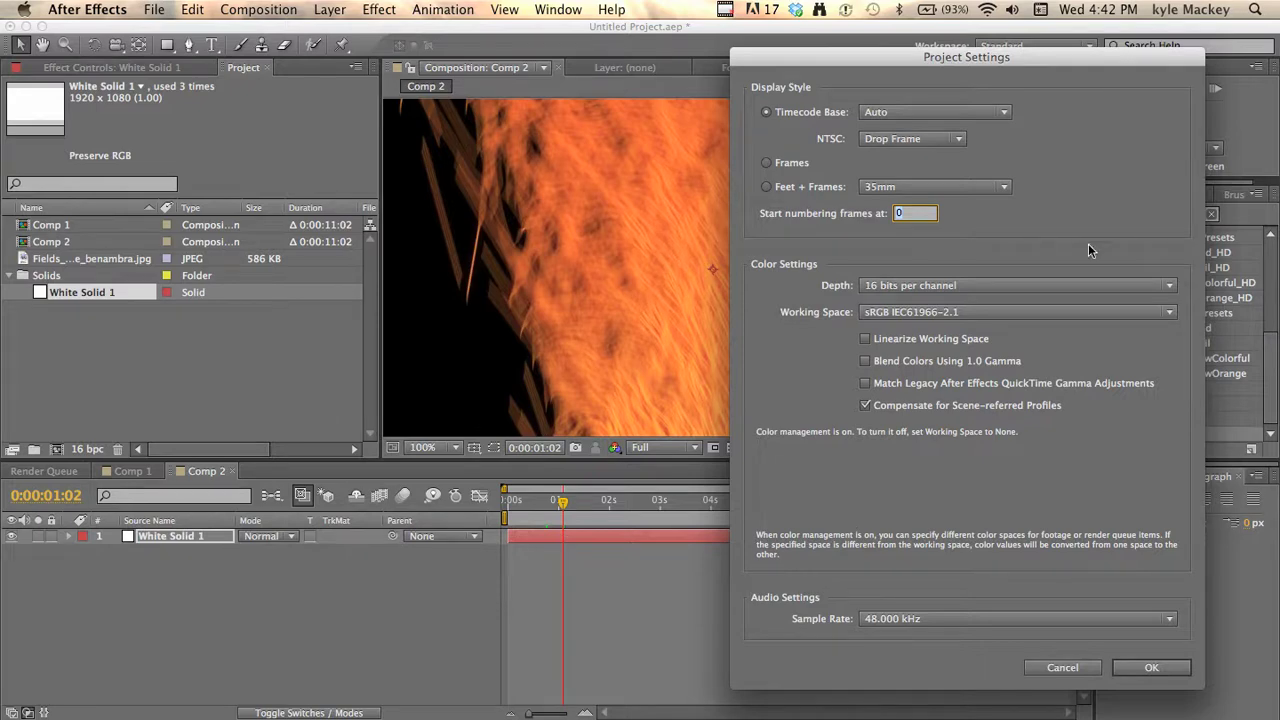
{"action": "left_click", "coordinate": [915, 312]}
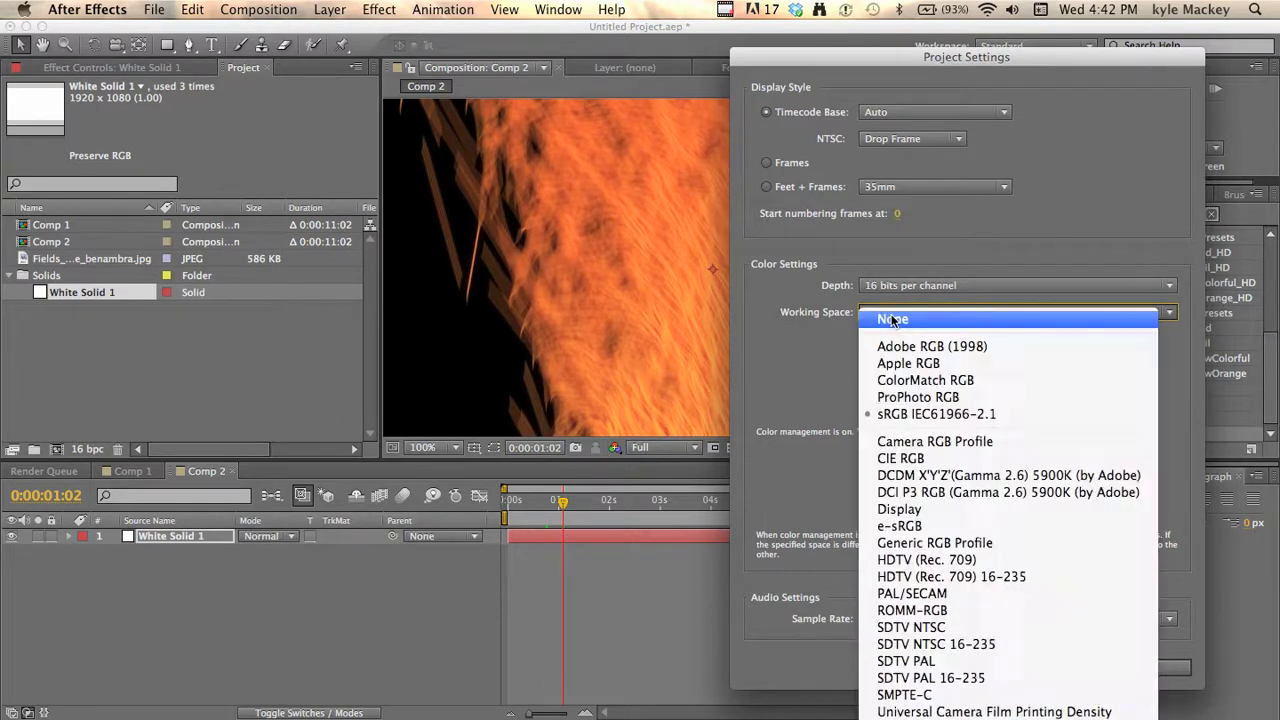
{"action": "left_click", "coordinate": [908, 413]}
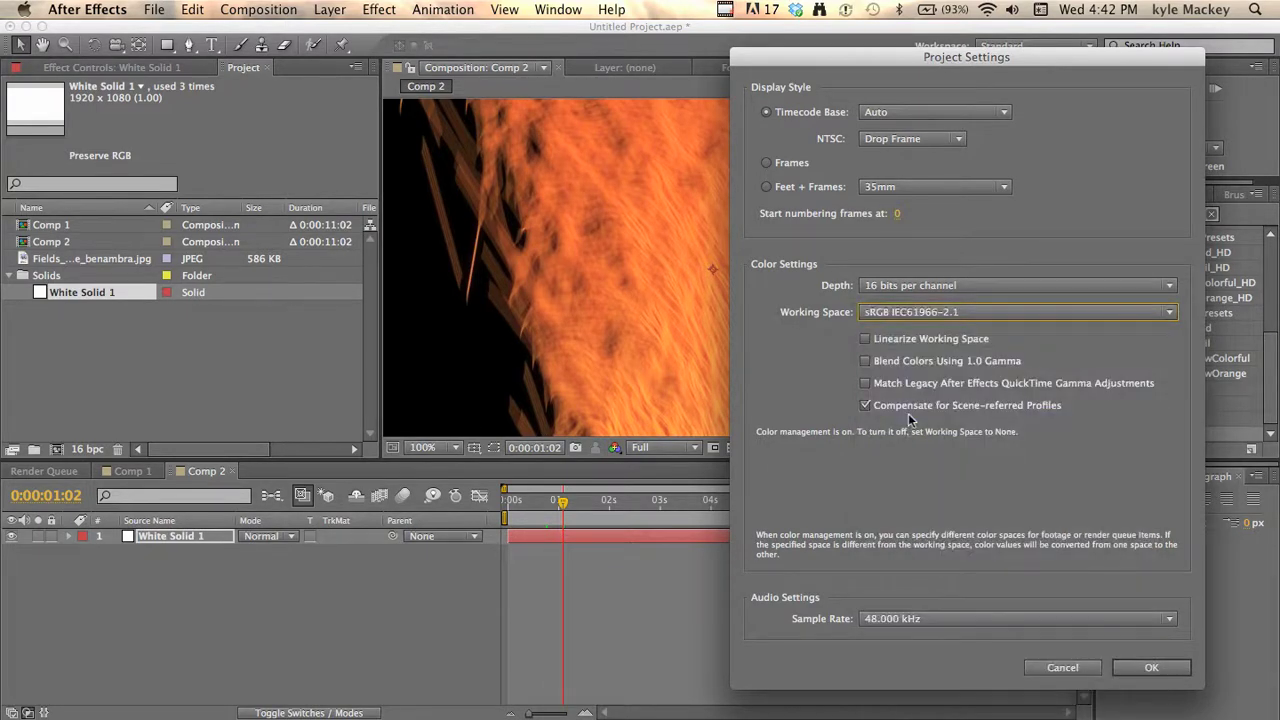
{"action": "left_click", "coordinate": [886, 341]}
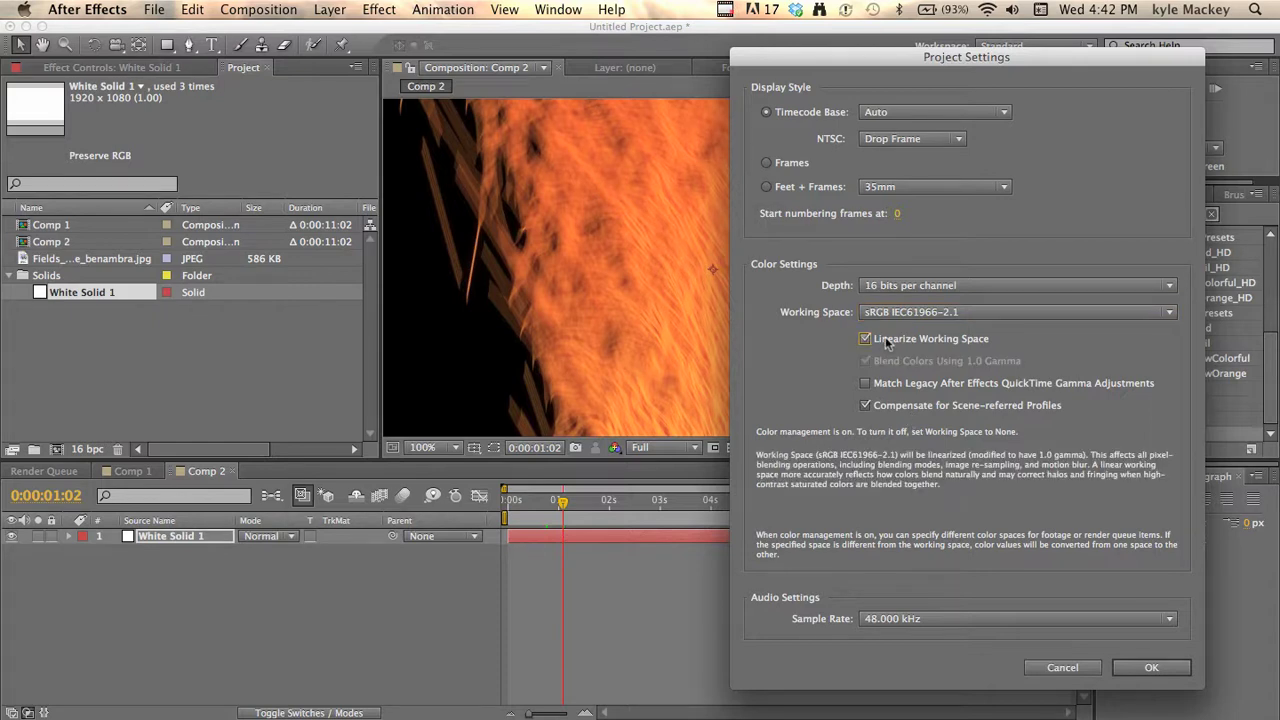
{"action": "key", "text": "Return"}
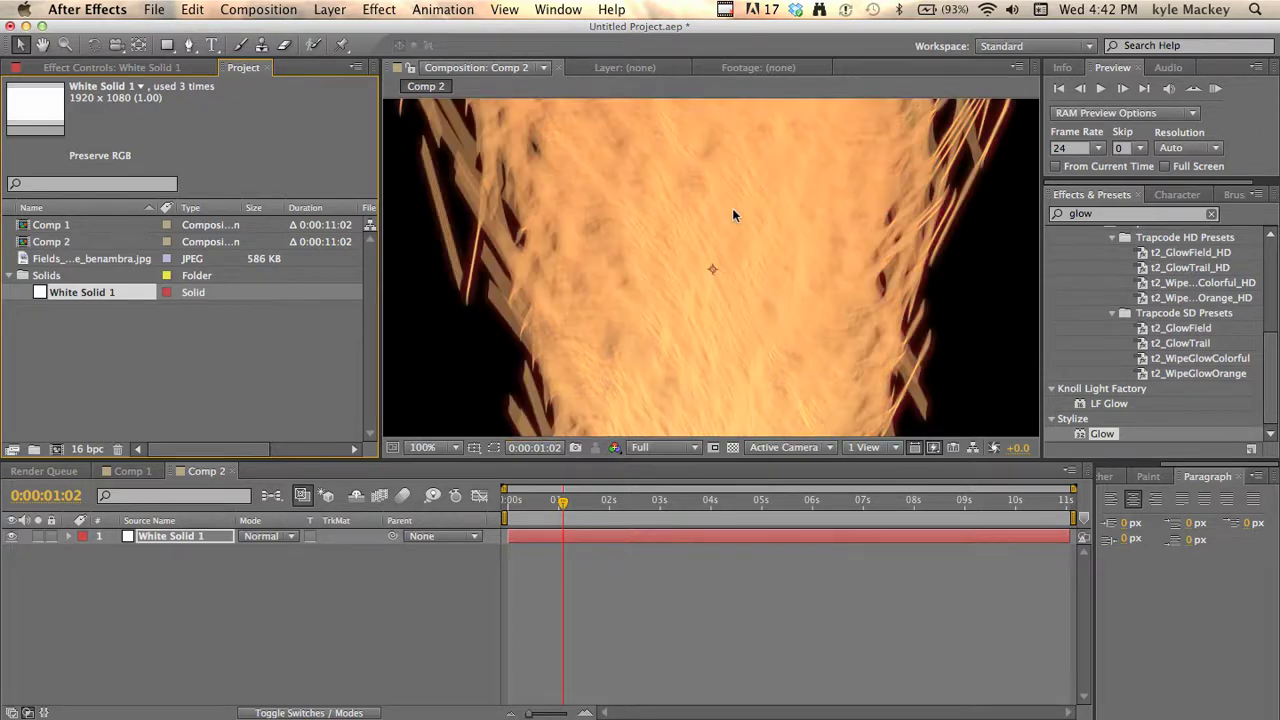
- Place Fields_outside_benambra.jpg beneath the particle solid in Comp 2 and scale it to 142%
{"action": "key", "text": "comma"}
{"action": "key", "text": "comma"}
{"action": "key", "text": "comma"}
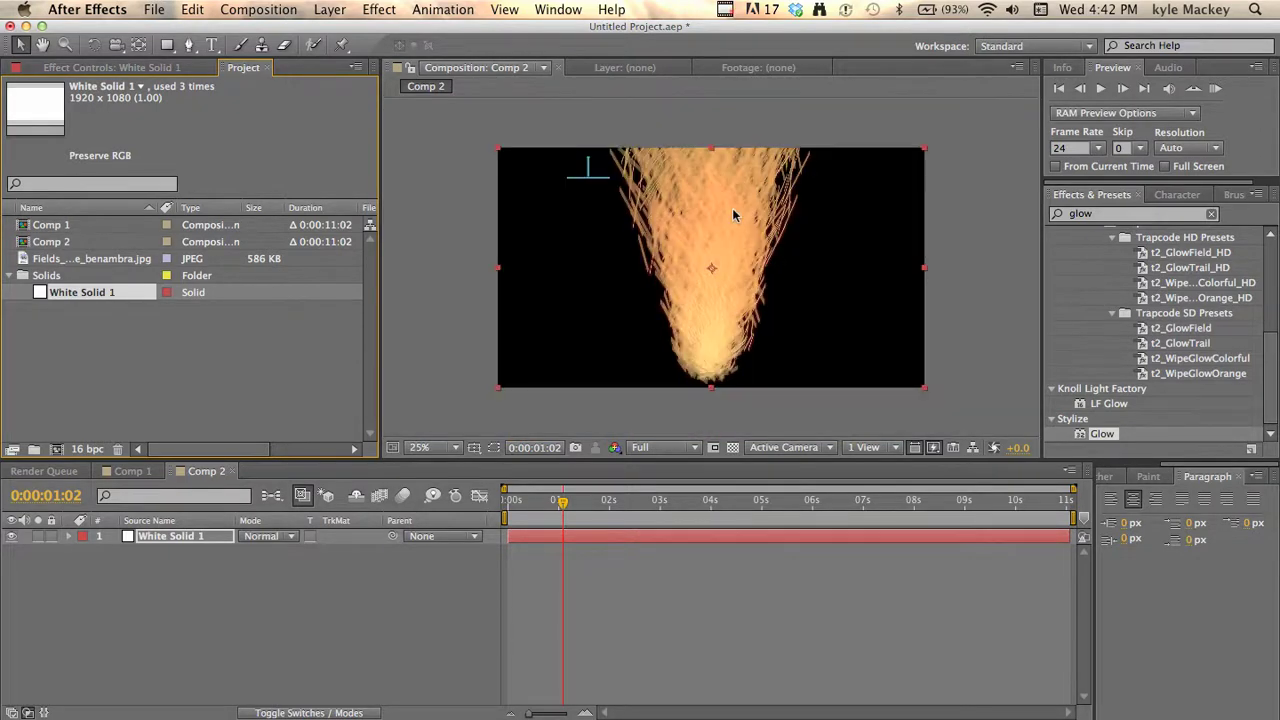
{"action": "key", "text": "period"}
{"action": "key", "text": "period"}
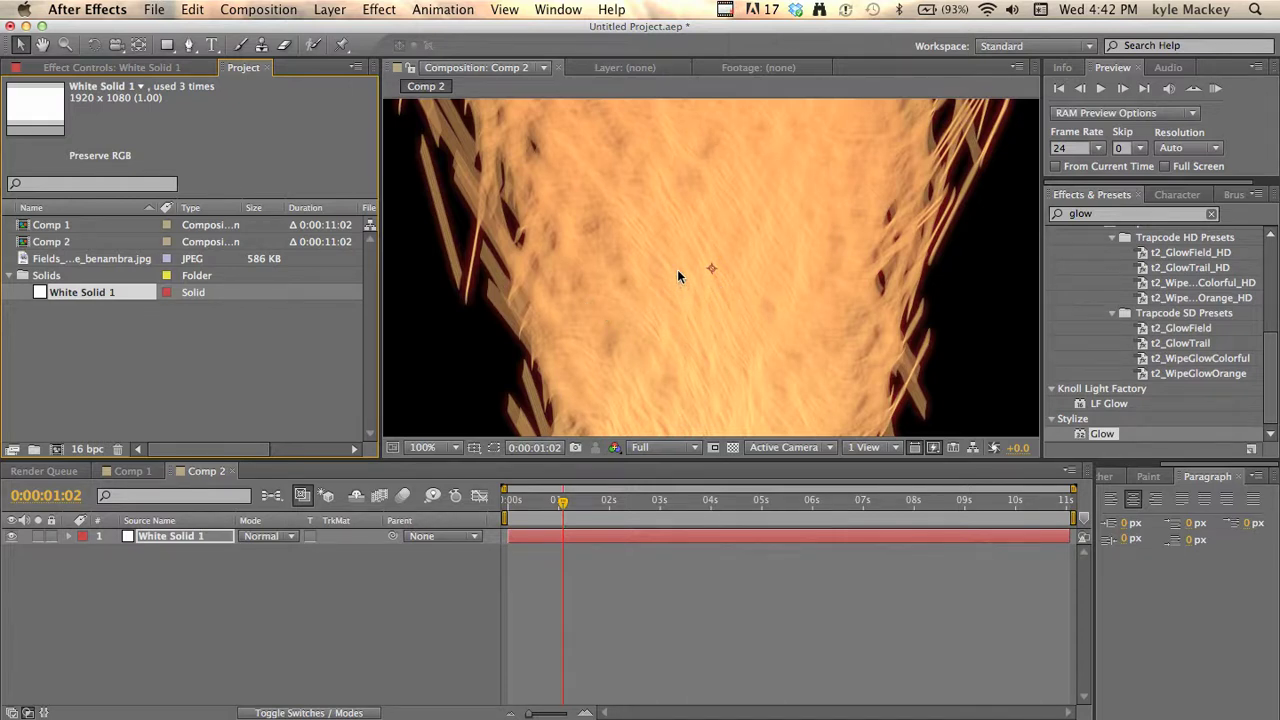
{"action": "left_click_drag", "start_coordinate": [128, 262], "coordinate": [200, 582]}
{"action": "key", "text": "comma"}
{"action": "key", "text": "comma"}
{"action": "key", "text": "comma"}
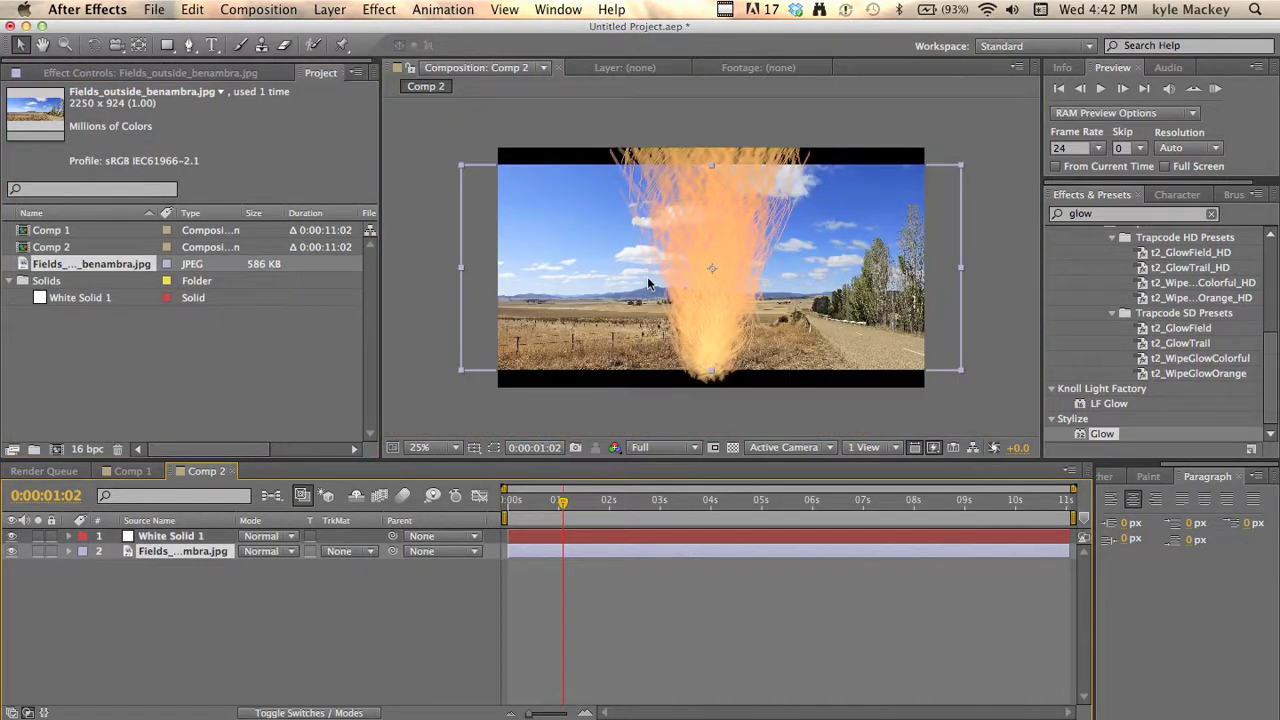
{"action": "key", "text": "s"}
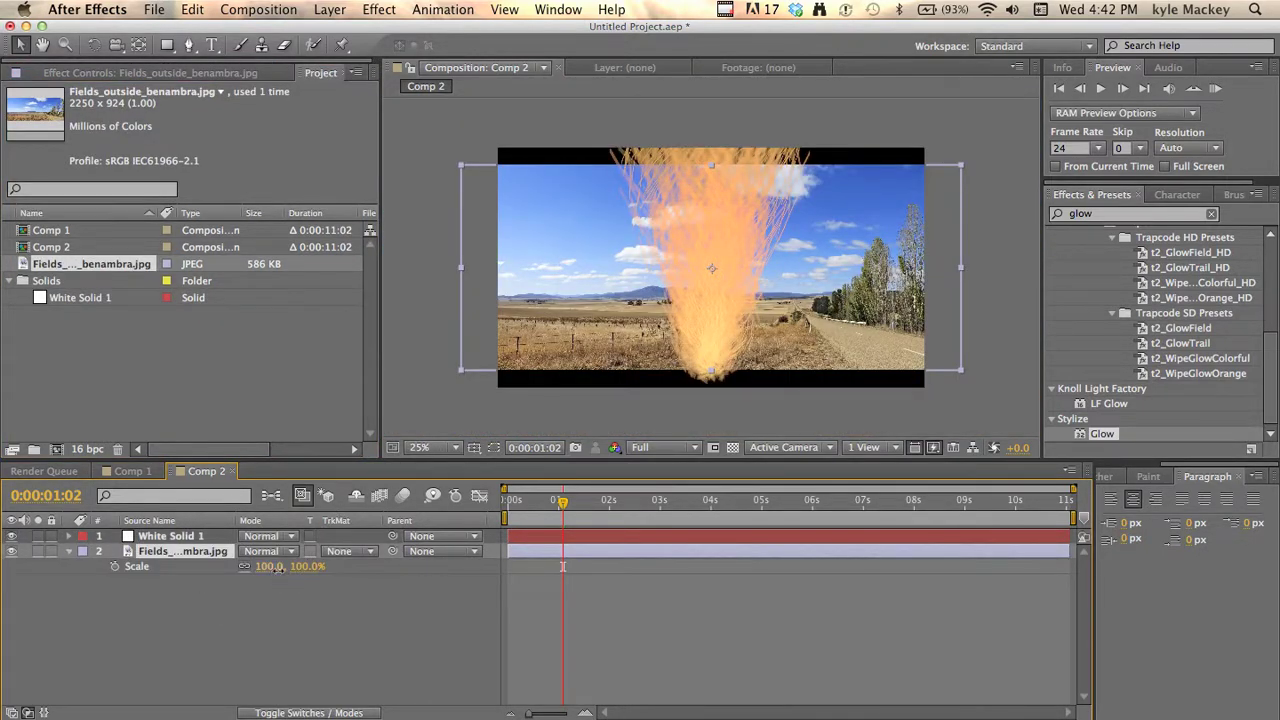
{"action": "left_click_drag", "start_coordinate": [268, 566], "coordinate": [616, 453]}
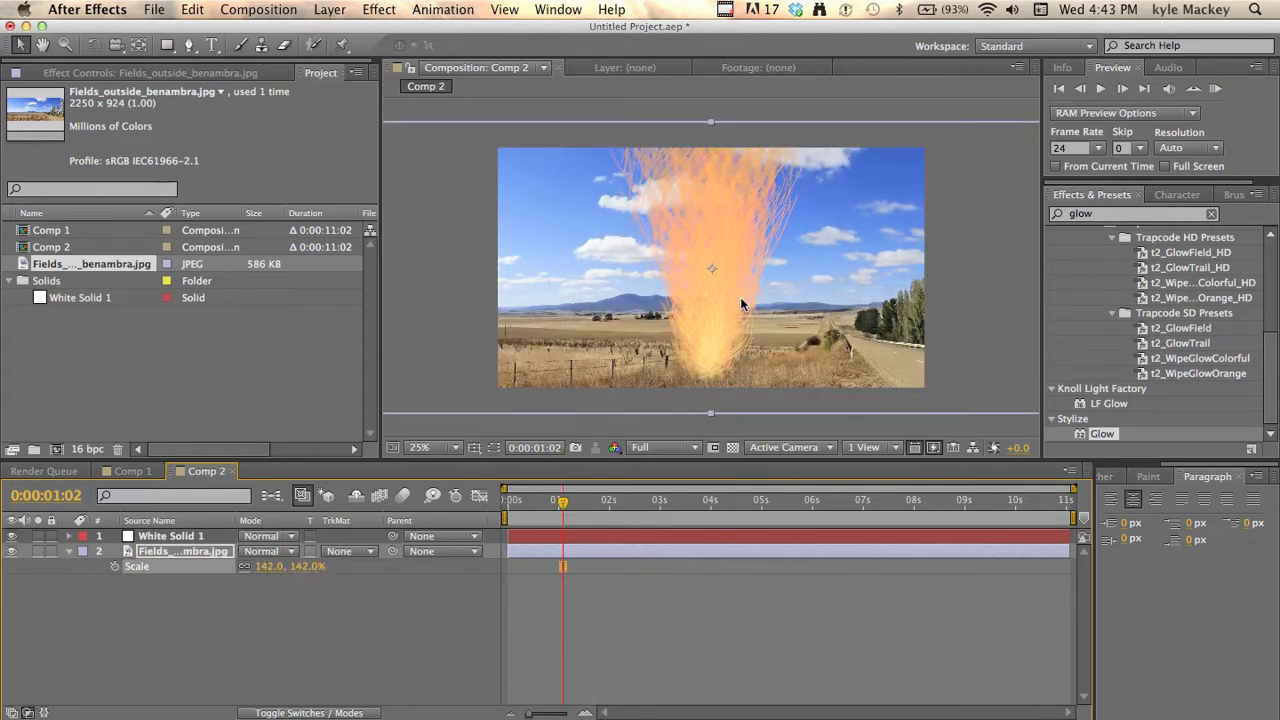
{"action": "key", "text": "period"}
{"action": "key", "text": "period"}
{"action": "key", "text": "comma"}
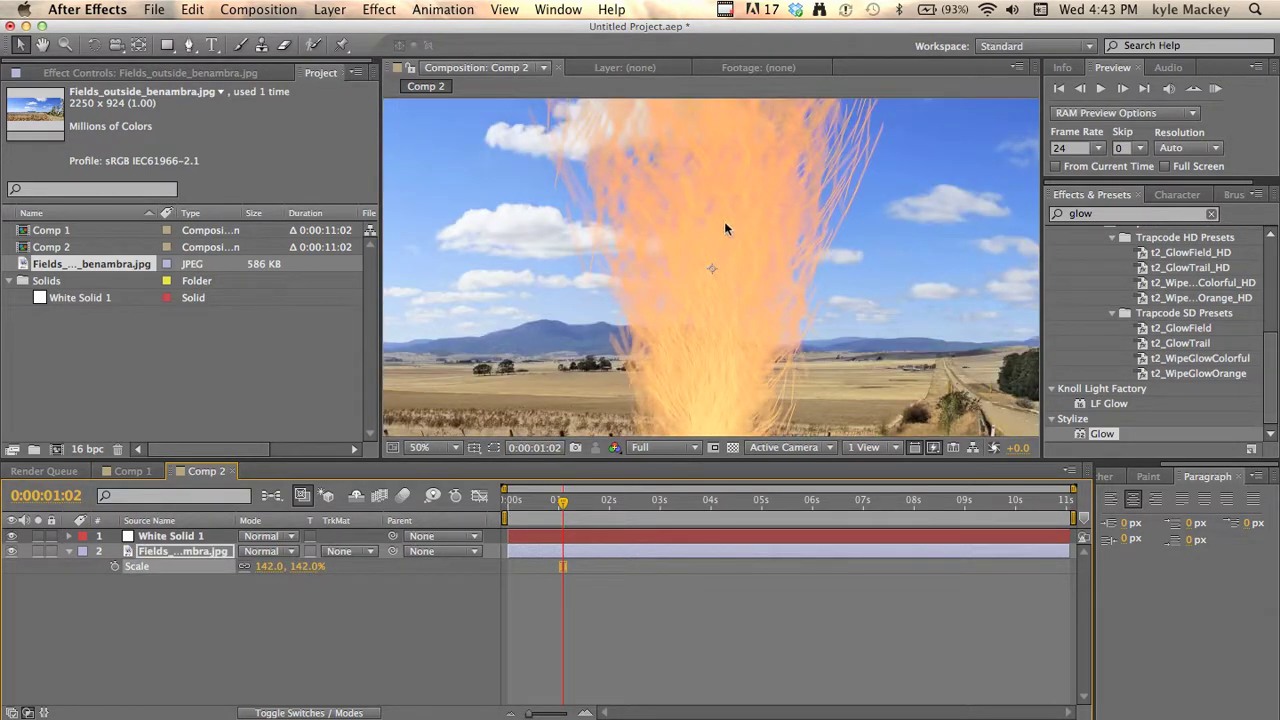
{"action": "left_click", "coordinate": [147, 73]}
- Raise the particle Birth Rate to 6.0 and widen the Glow Radius to 37
{"action": "left_click", "coordinate": [185, 537]}
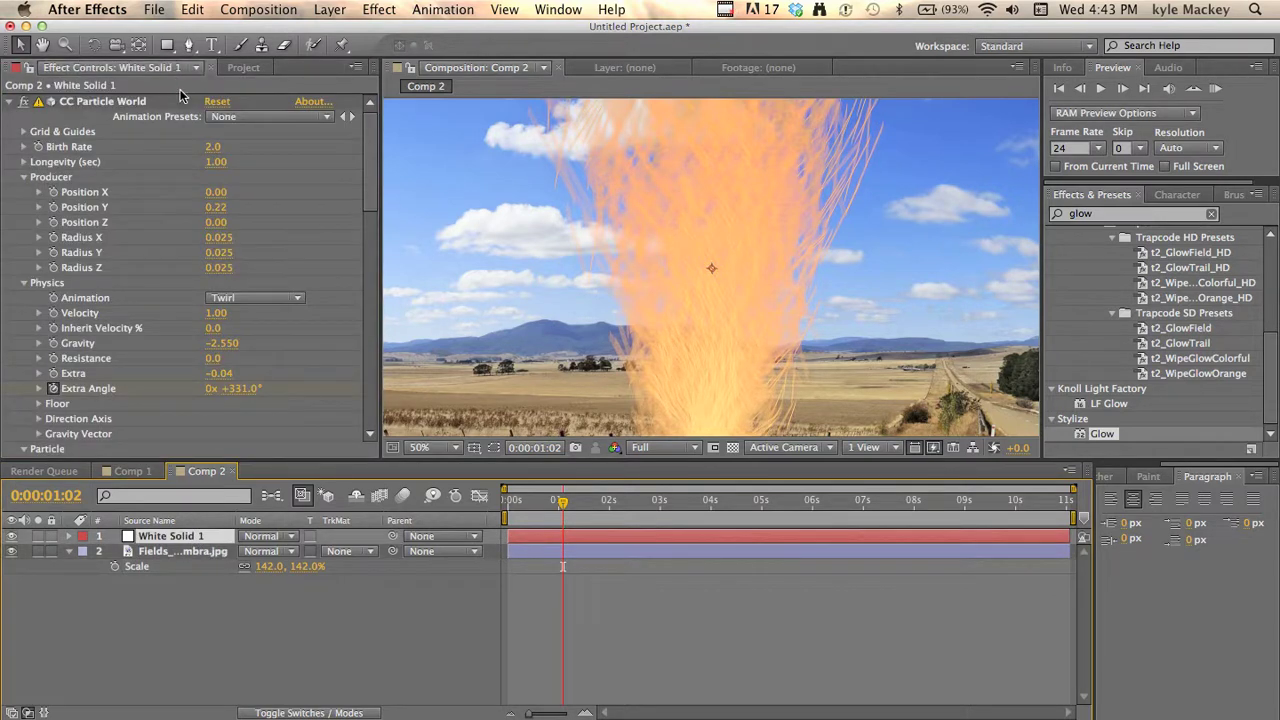
{"action": "left_click_drag", "start_coordinate": [212, 149], "coordinate": [248, 145]}
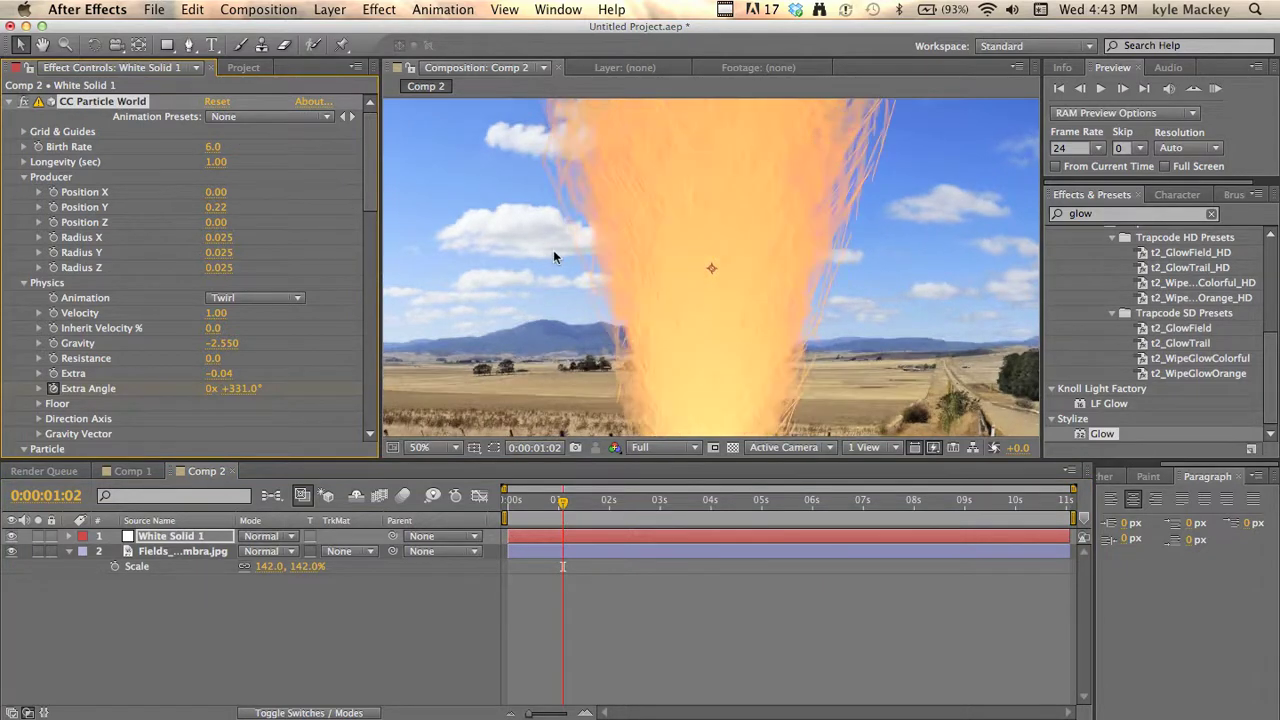
{"action": "key", "text": "comma"}
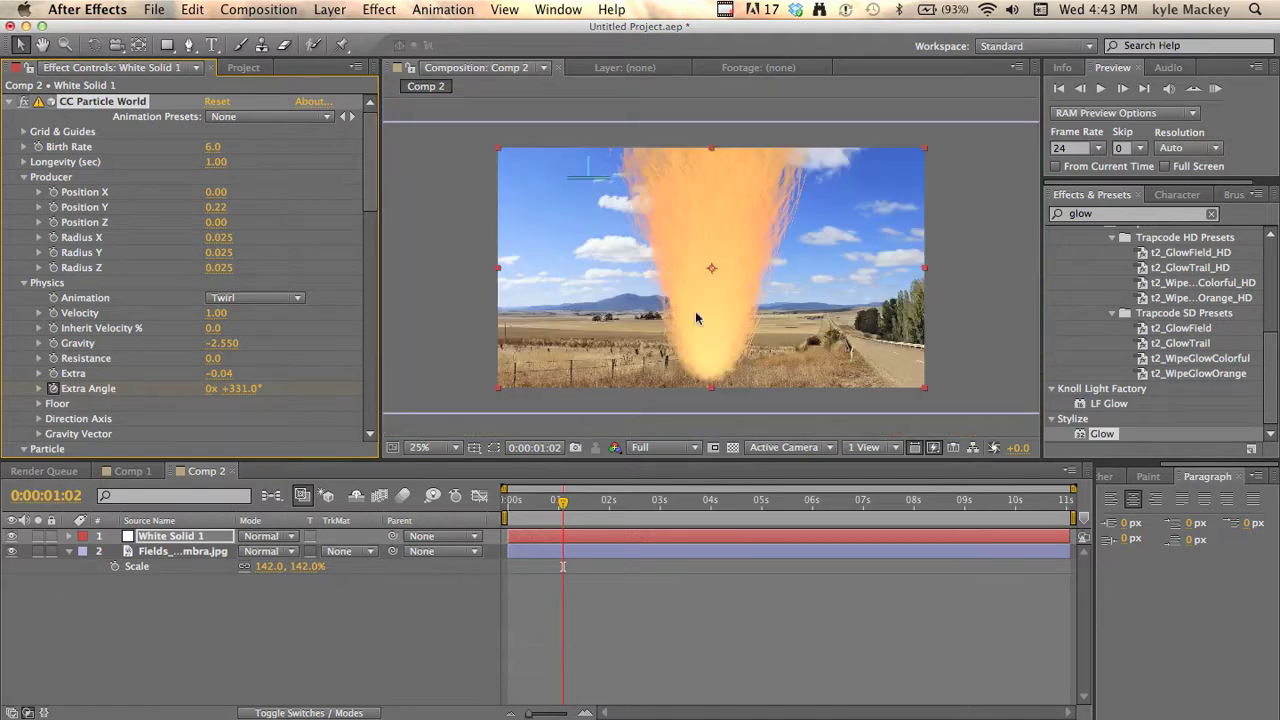
{"action": "scroll", "coordinate": [256, 317], "scroll_direction": "down", "scroll_amount": 10}
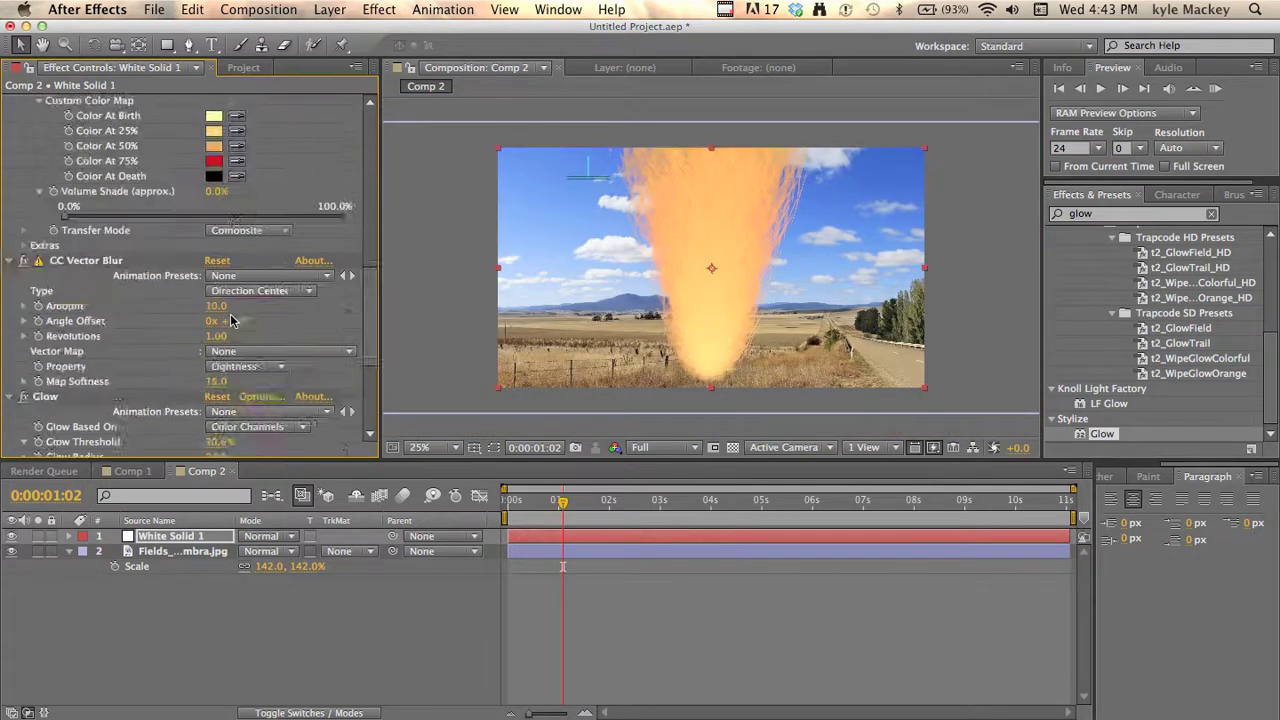
{"action": "left_click_drag", "start_coordinate": [220, 283], "coordinate": [245, 284]}
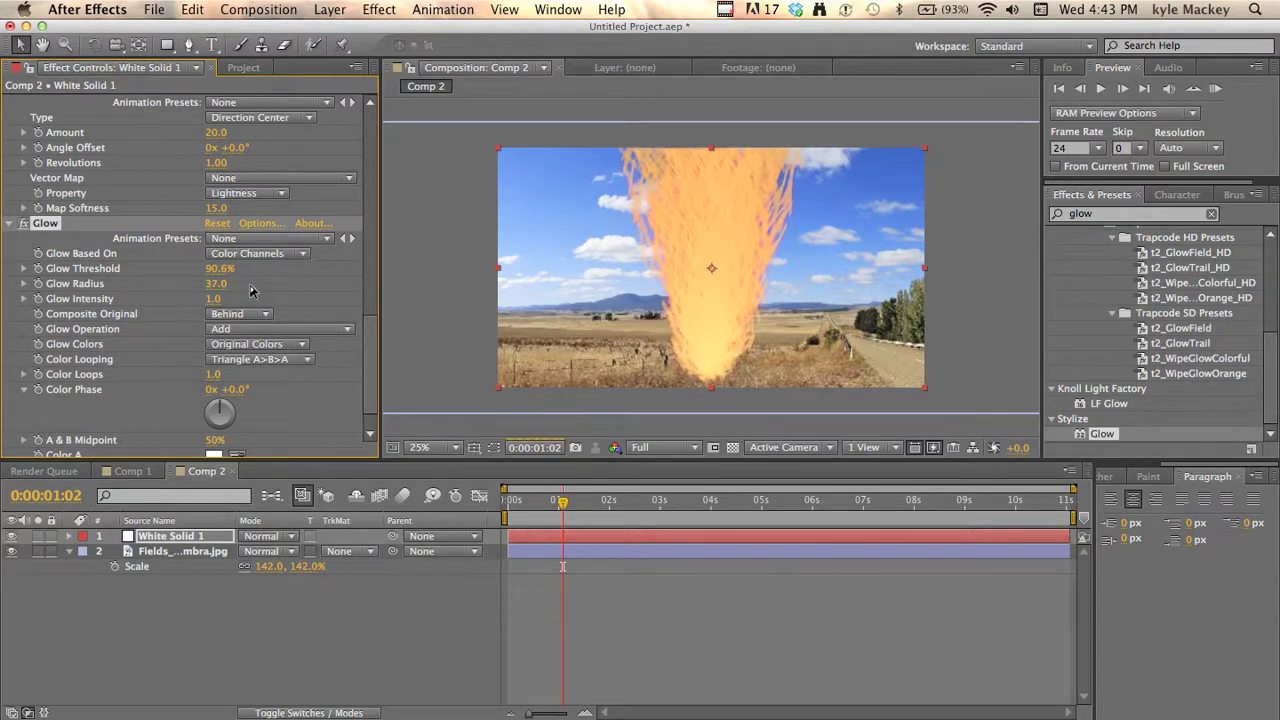
- Try moving the fire plume upward, then undo so it stays centred over the field
{"action": "mouse_move", "coordinate": [708, 263]}
{"action": "left_mouse_down"}
{"action": "mouse_move", "coordinate": [711, 251]}
{"action": "mouse_move", "coordinate": [725, 267]}
{"action": "left_mouse_up"}
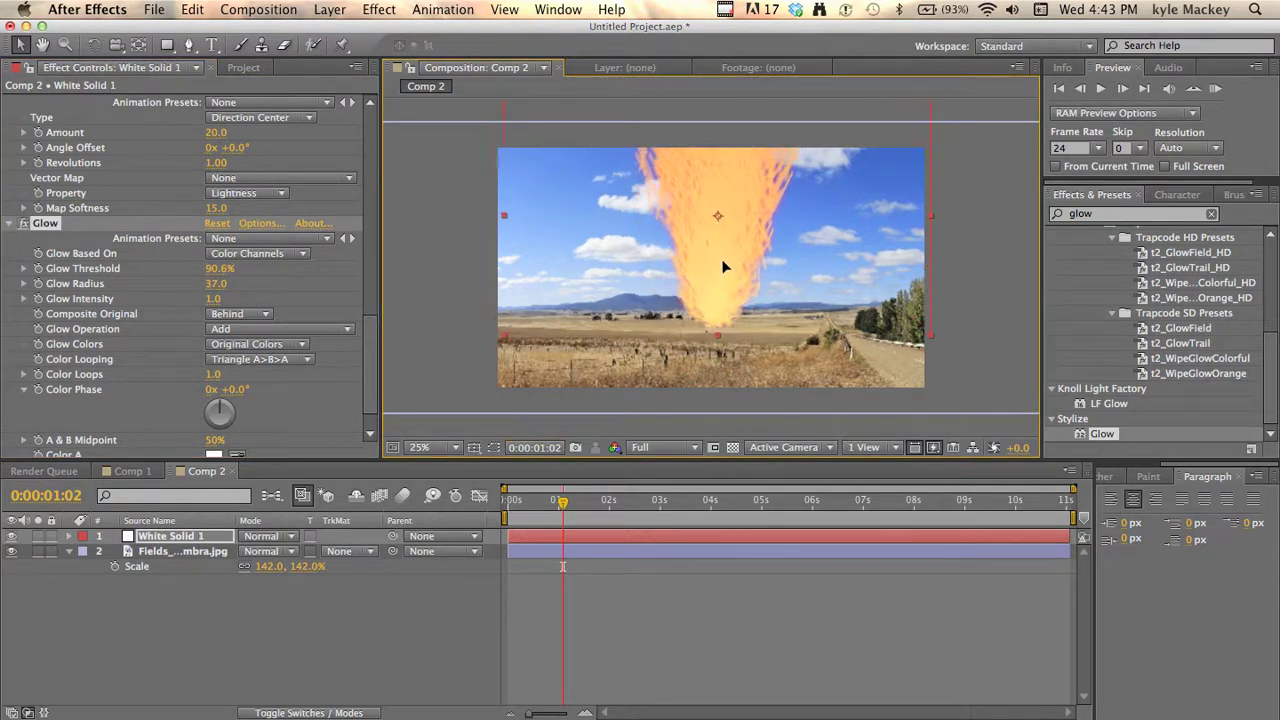
{"action": "left_click", "coordinate": [143, 542]}
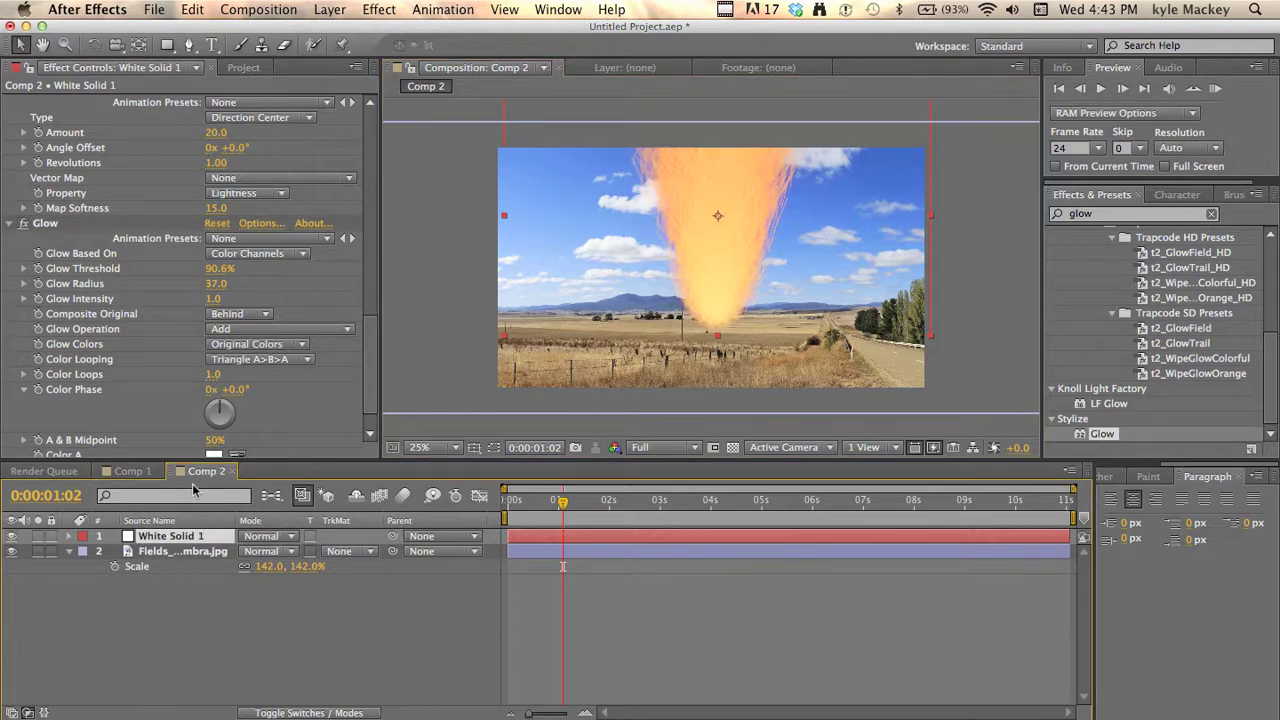
{"action": "key", "text": "Return"}
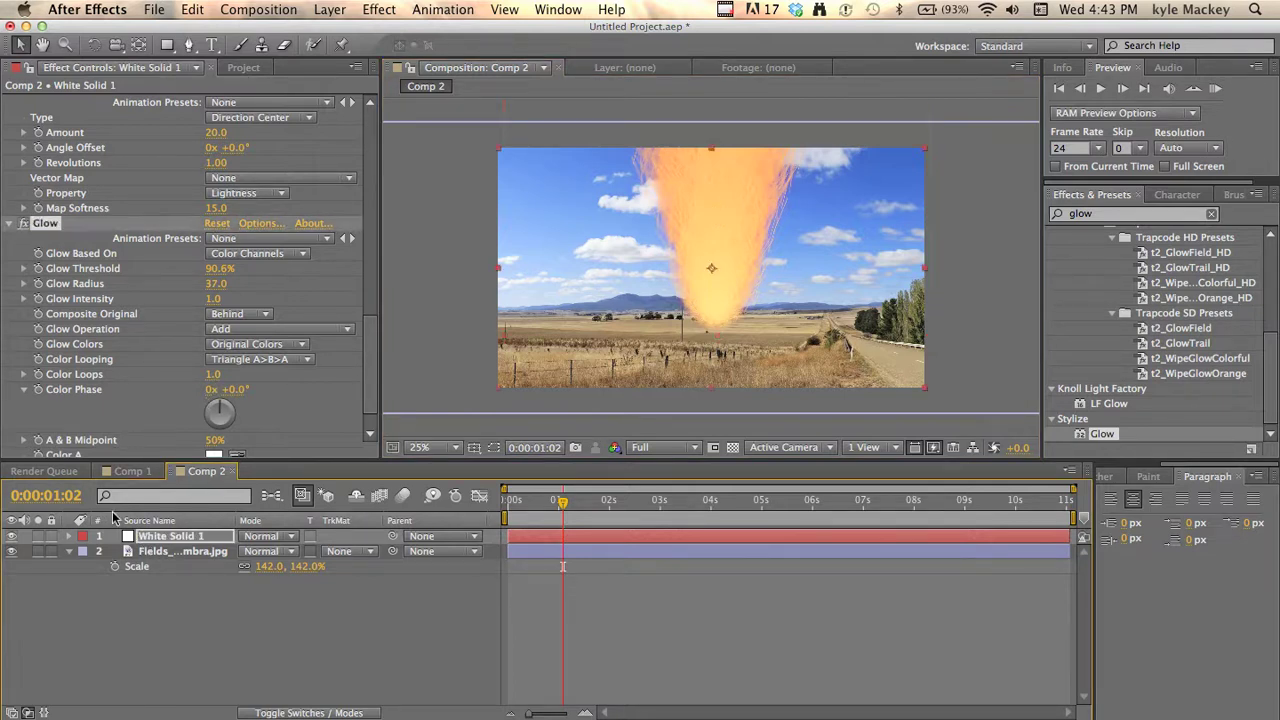
- Hide the fire and field layers and add a new White Solid 1 running CC Particle World
{"action": "left_click", "coordinate": [12, 536]}
{"action": "left_click", "coordinate": [12, 551]}
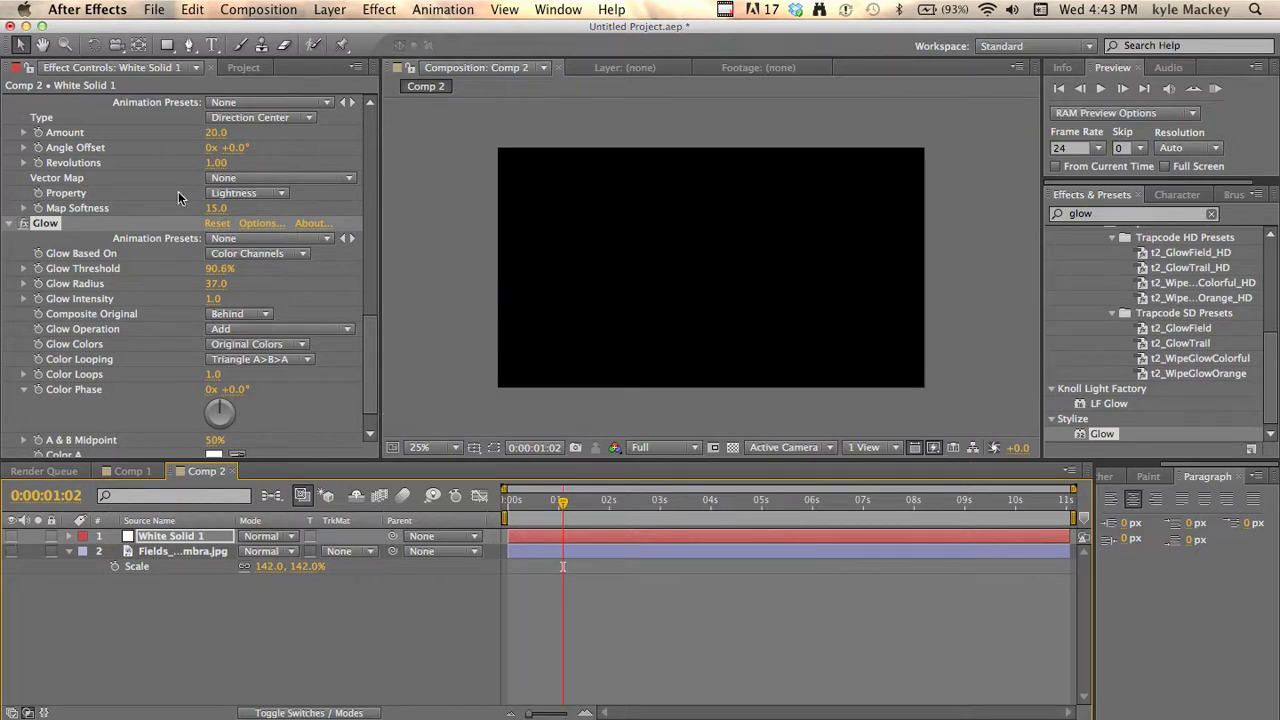
{"action": "left_click", "coordinate": [243, 68]}
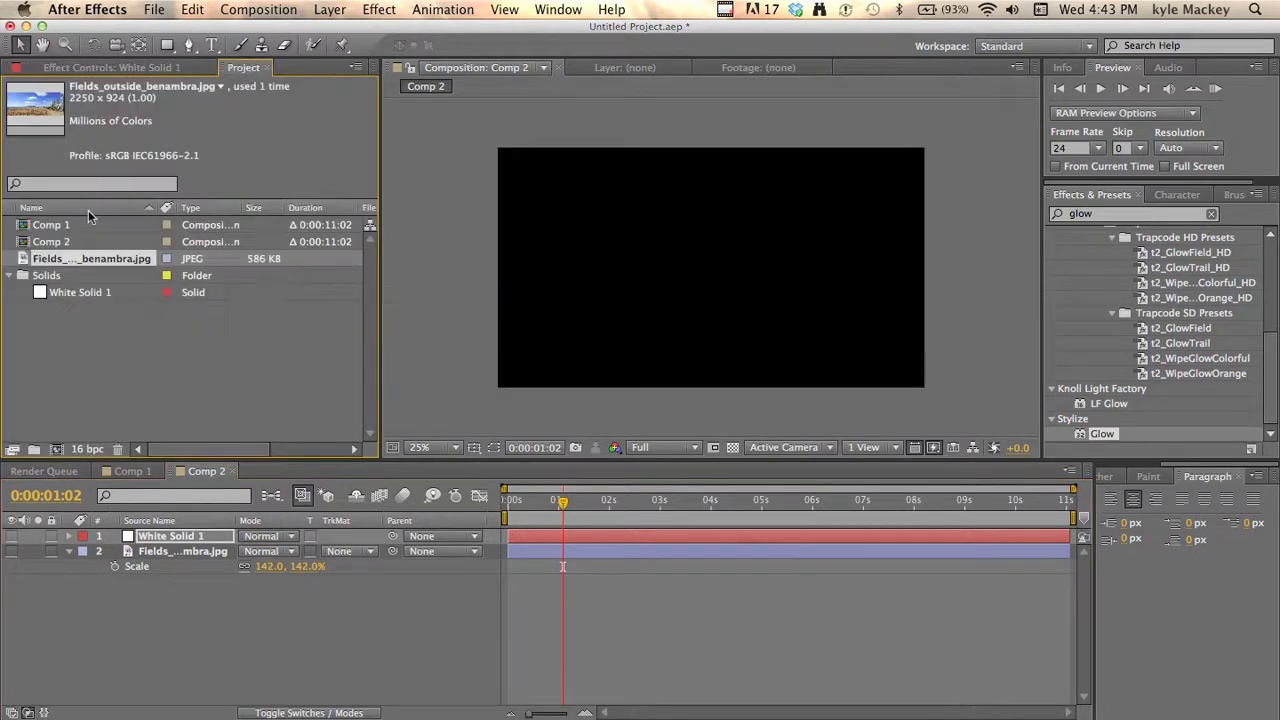
{"action": "left_click", "coordinate": [60, 291]}
{"action": "left_click", "coordinate": [200, 537]}
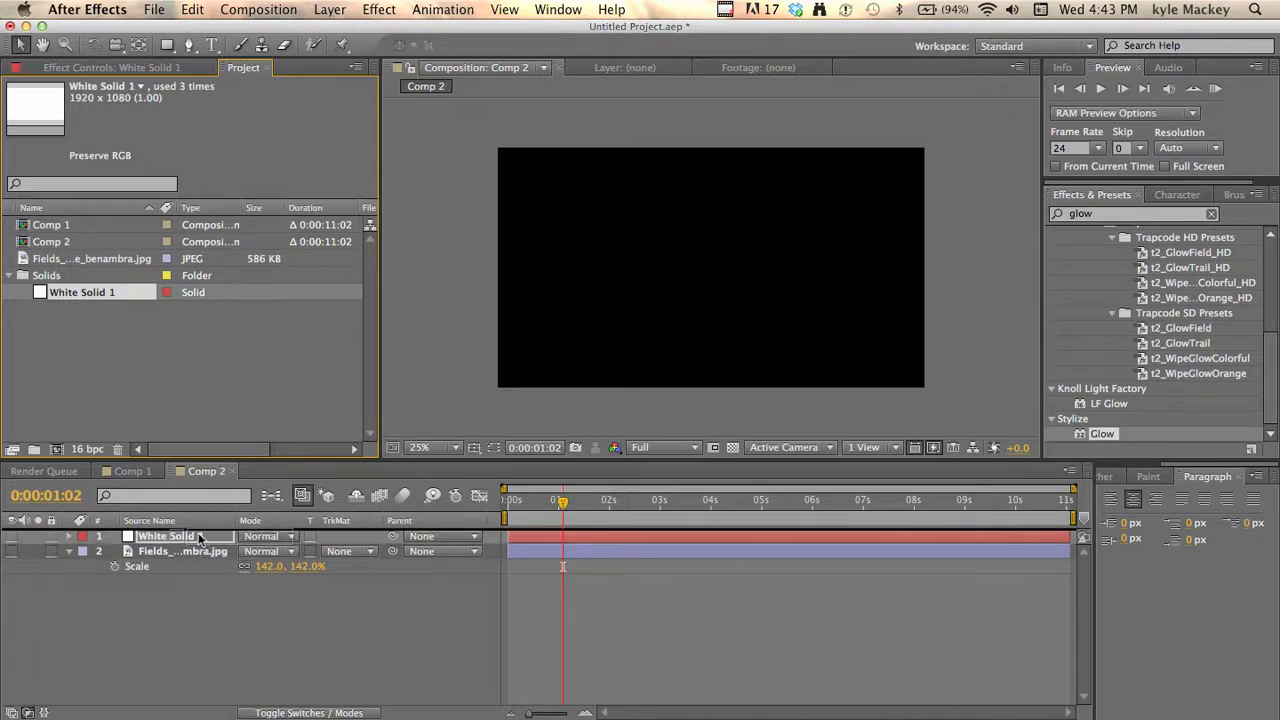
{"action": "key", "text": "super+d"}
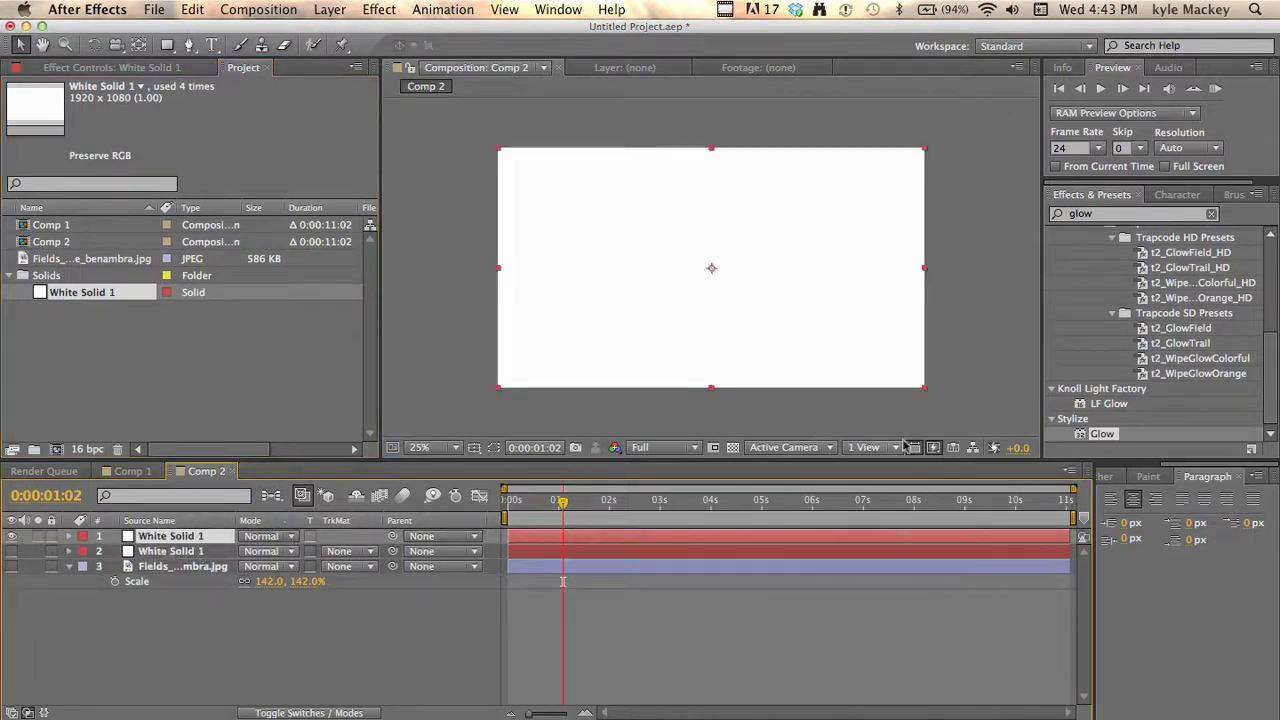
{"action": "double_click", "coordinate": [1101, 216]}
{"action": "type", "text": "par"}
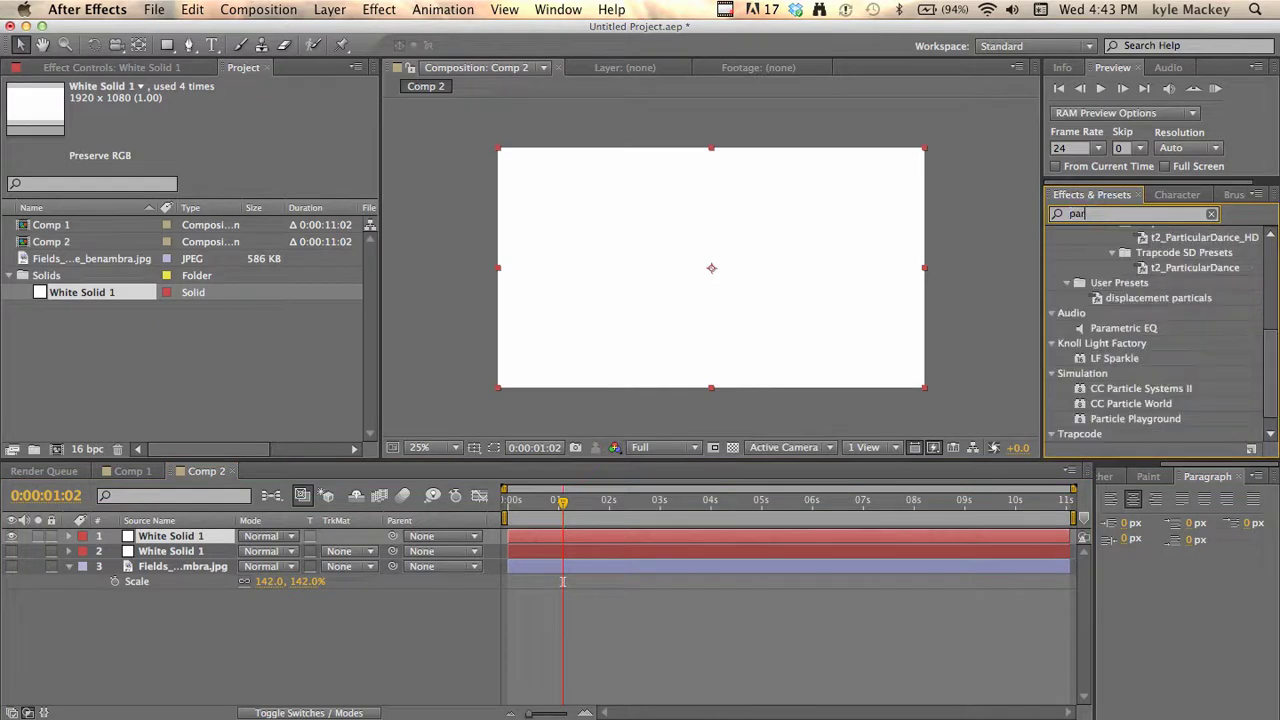
{"action": "type", "text": "ticle"}
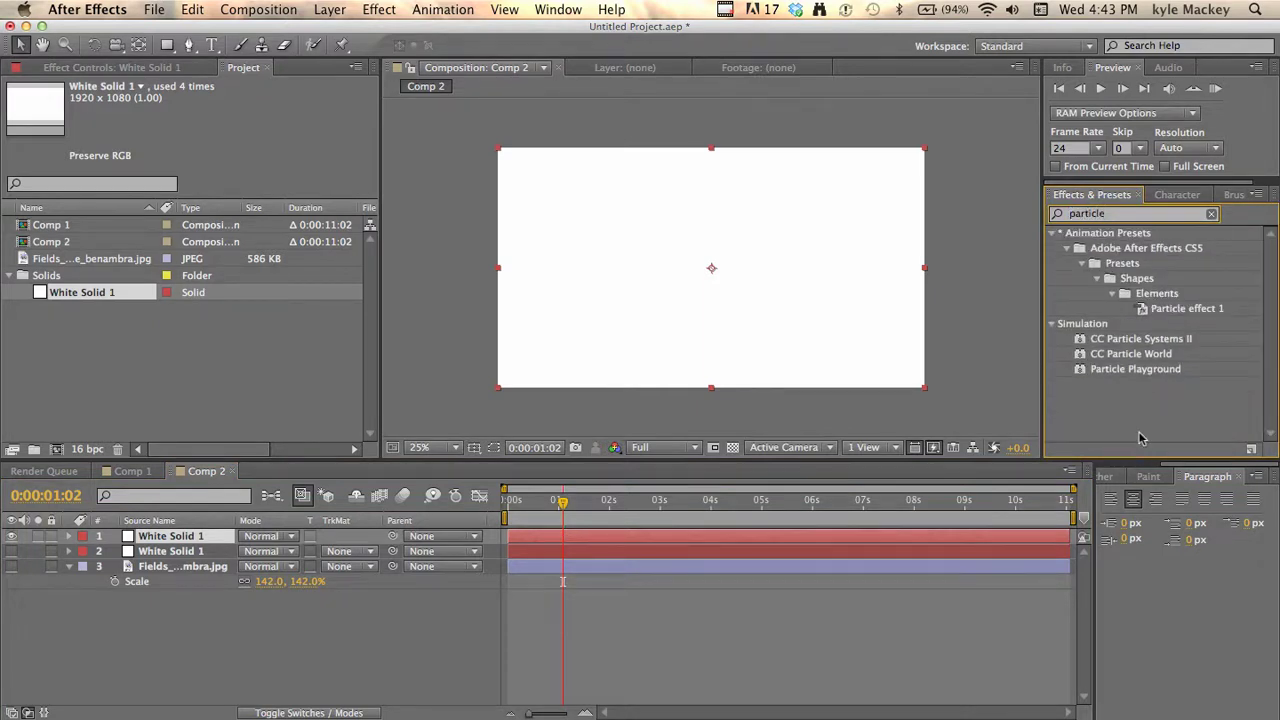
{"action": "left_click_drag", "start_coordinate": [1106, 355], "coordinate": [750, 304]}
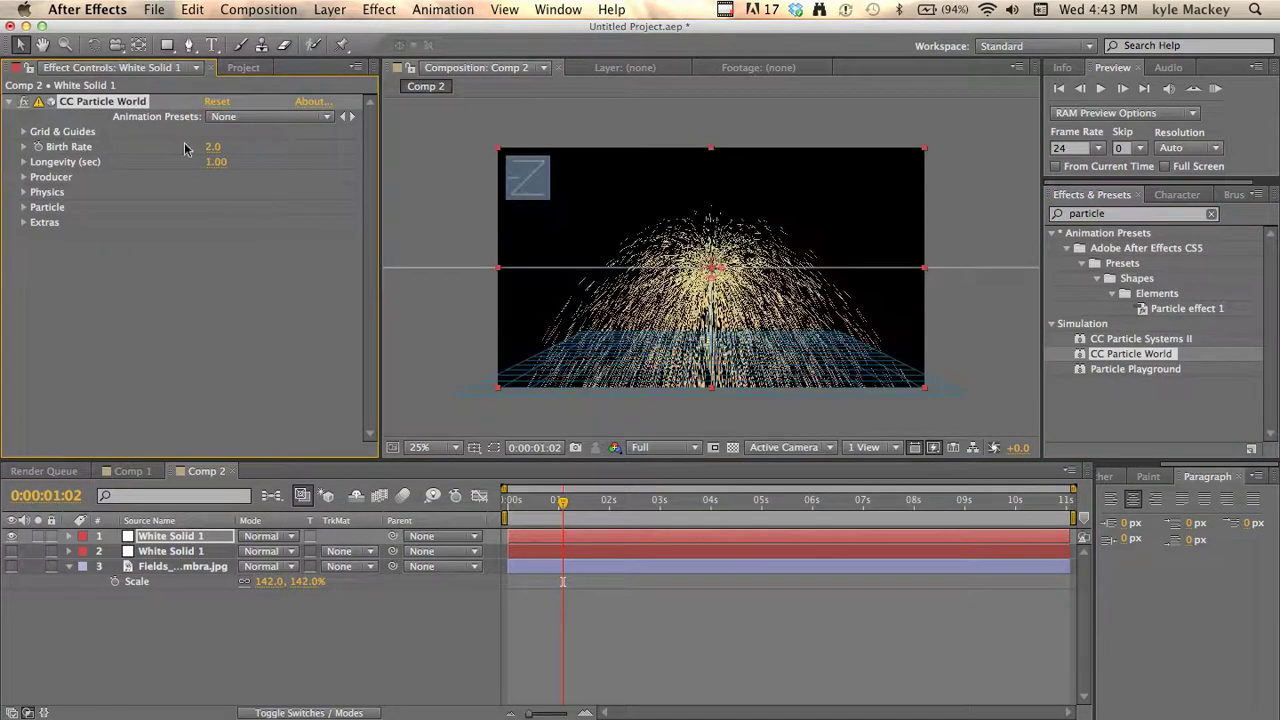
- Turn off the position, motion path, grid, horizon and axis box guides of CC Particle World
{"action": "left_click", "coordinate": [25, 131]}
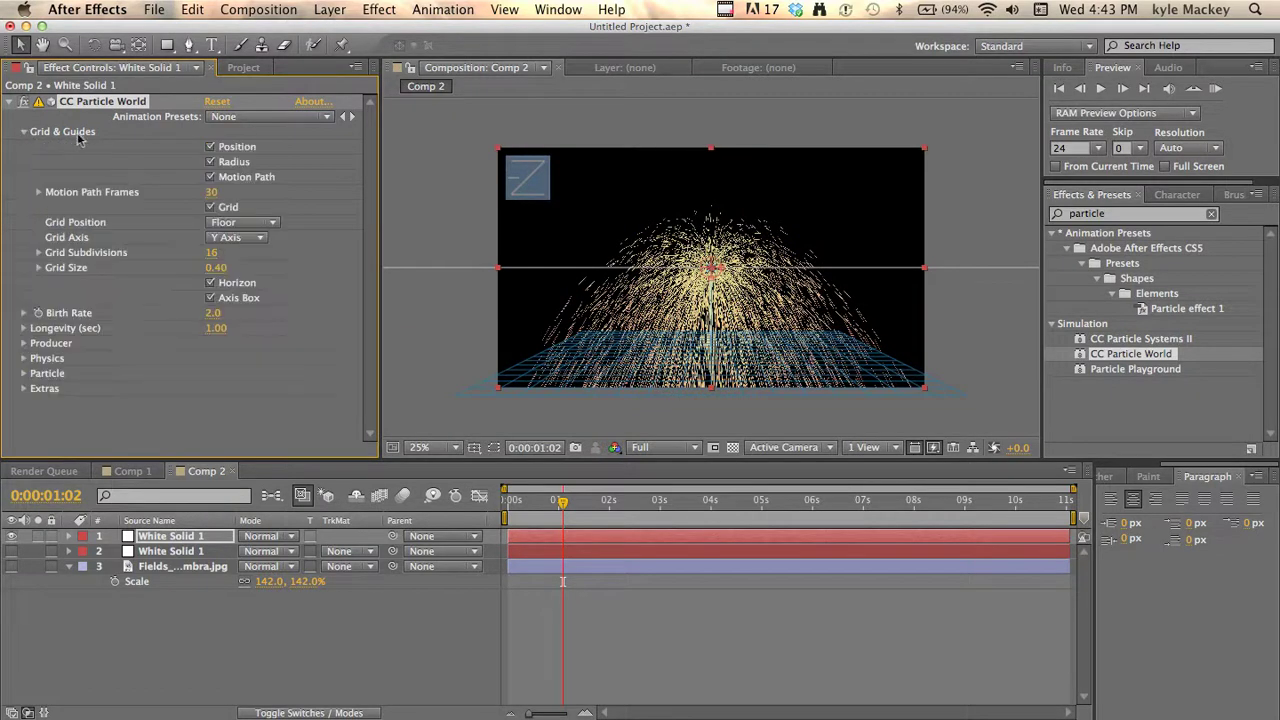
{"action": "left_click", "coordinate": [210, 147]}
{"action": "left_click", "coordinate": [211, 177]}
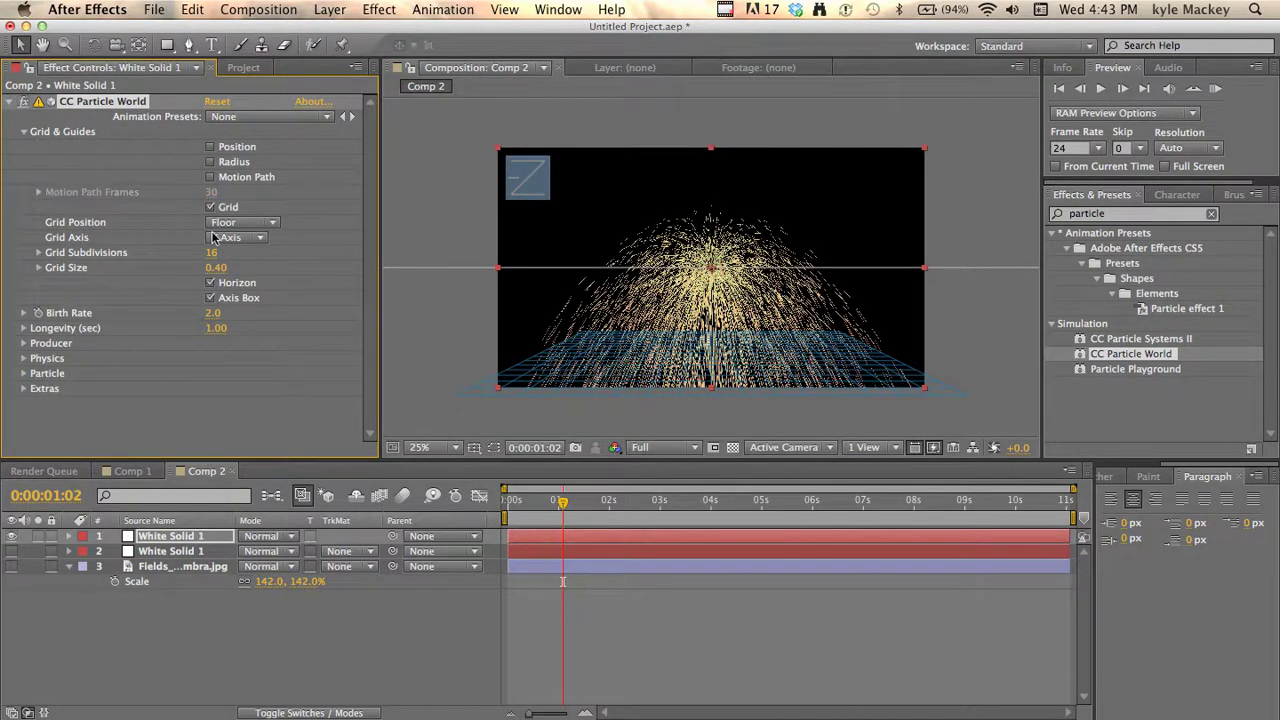
{"action": "left_click", "coordinate": [210, 207]}
{"action": "left_click", "coordinate": [210, 282]}
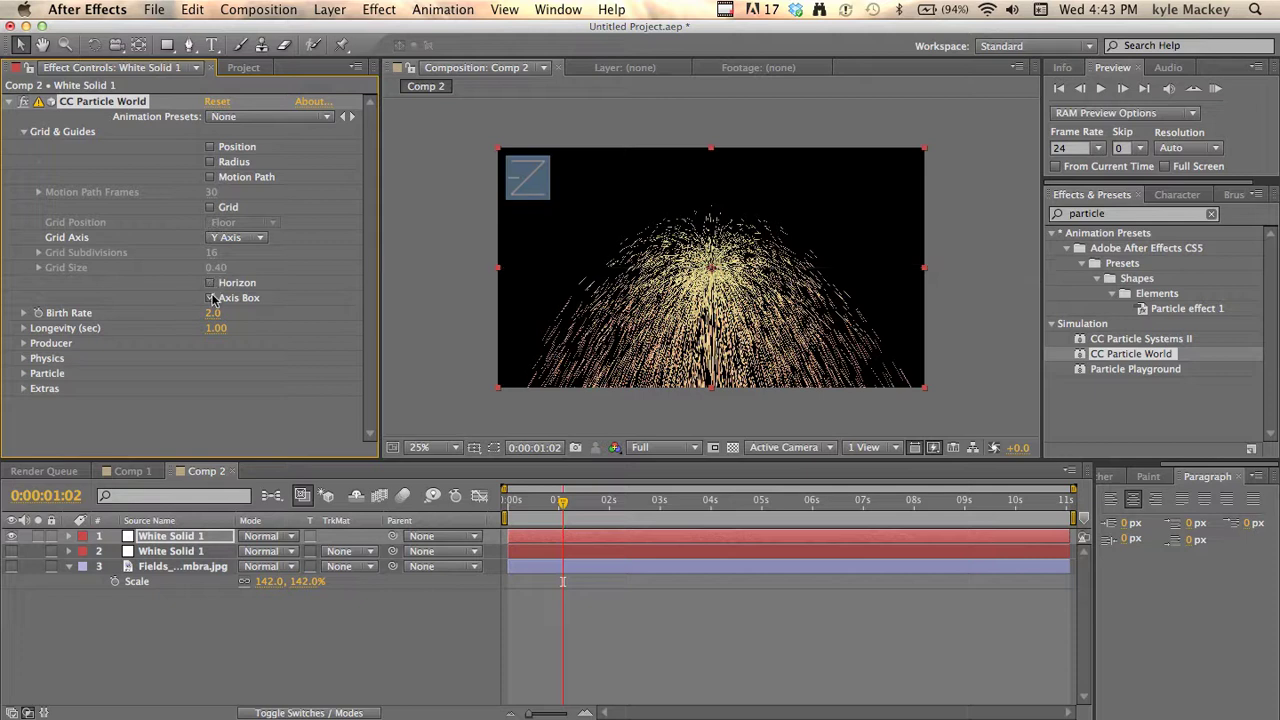
{"action": "left_click", "coordinate": [210, 297]}
{"action": "left_click", "coordinate": [25, 131]}
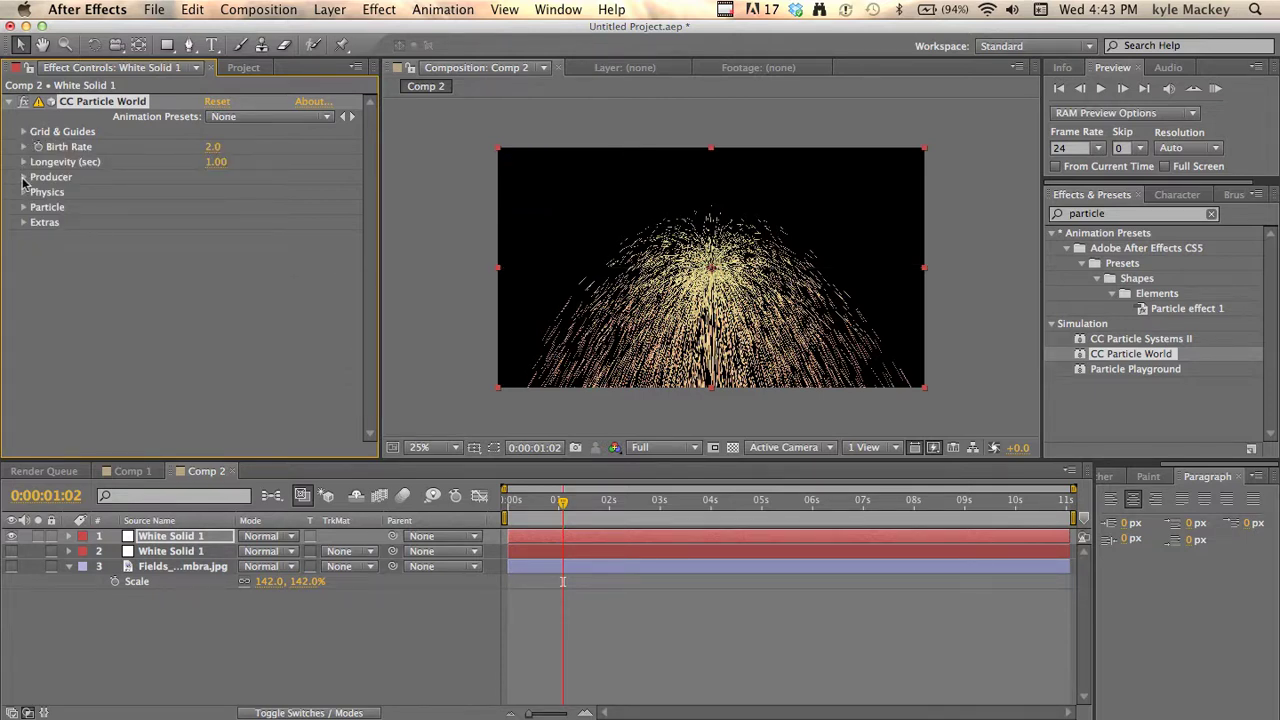
{"action": "left_click", "coordinate": [23, 177]}
- Set the particle Animation to Jet Sideways and the Floor Action to Bounce
{"action": "left_click", "coordinate": [23, 283]}
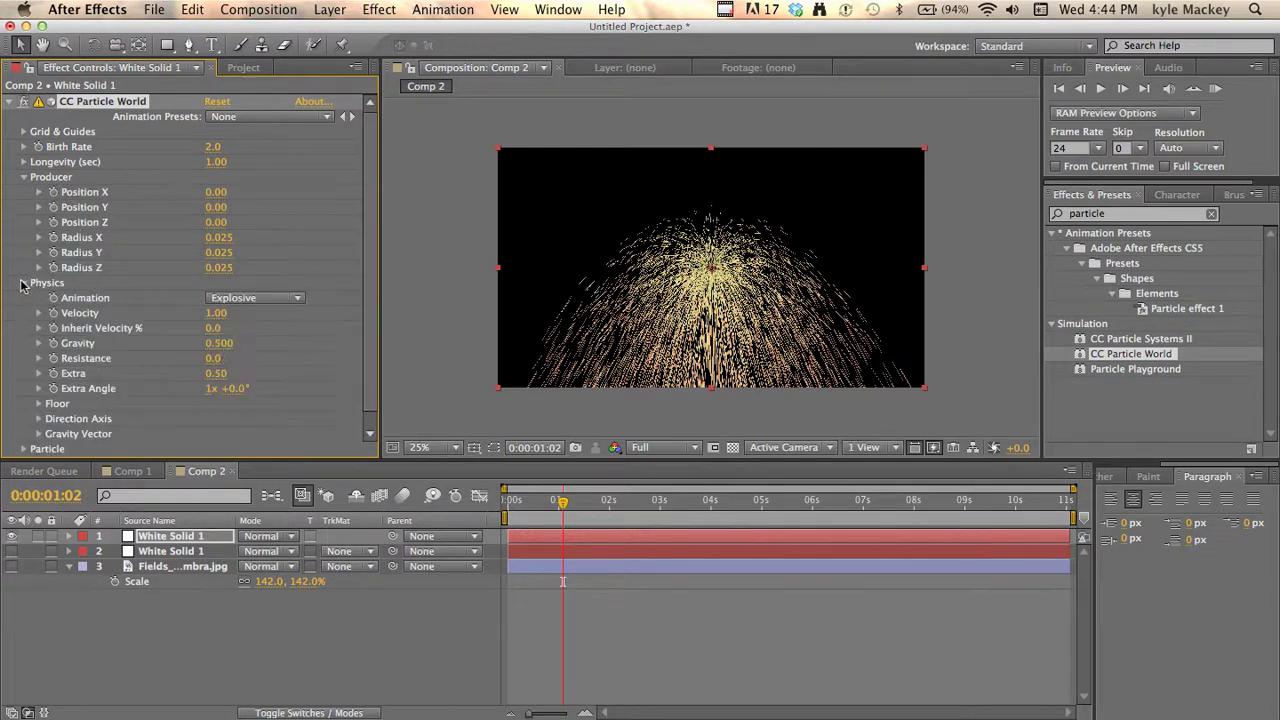
{"action": "left_click", "coordinate": [216, 297]}
{"action": "left_click", "coordinate": [280, 473]}
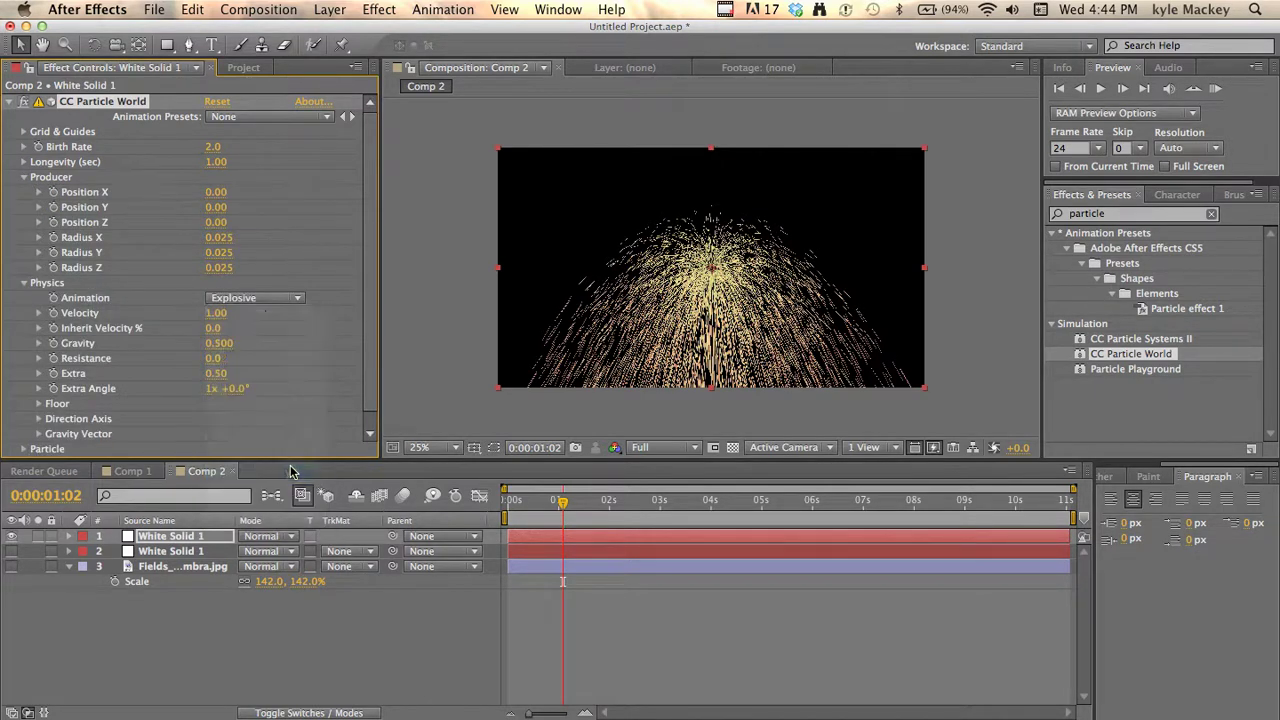
{"action": "left_click", "coordinate": [39, 404]}
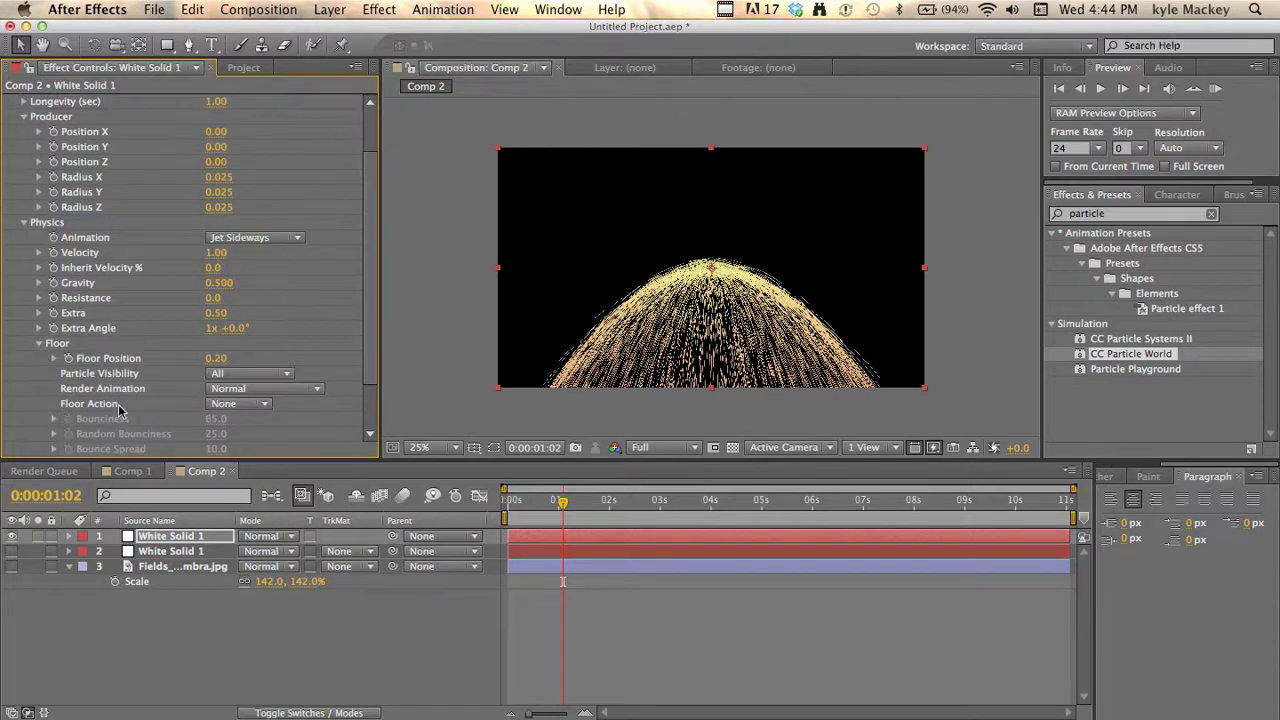
{"action": "left_click", "coordinate": [224, 406]}
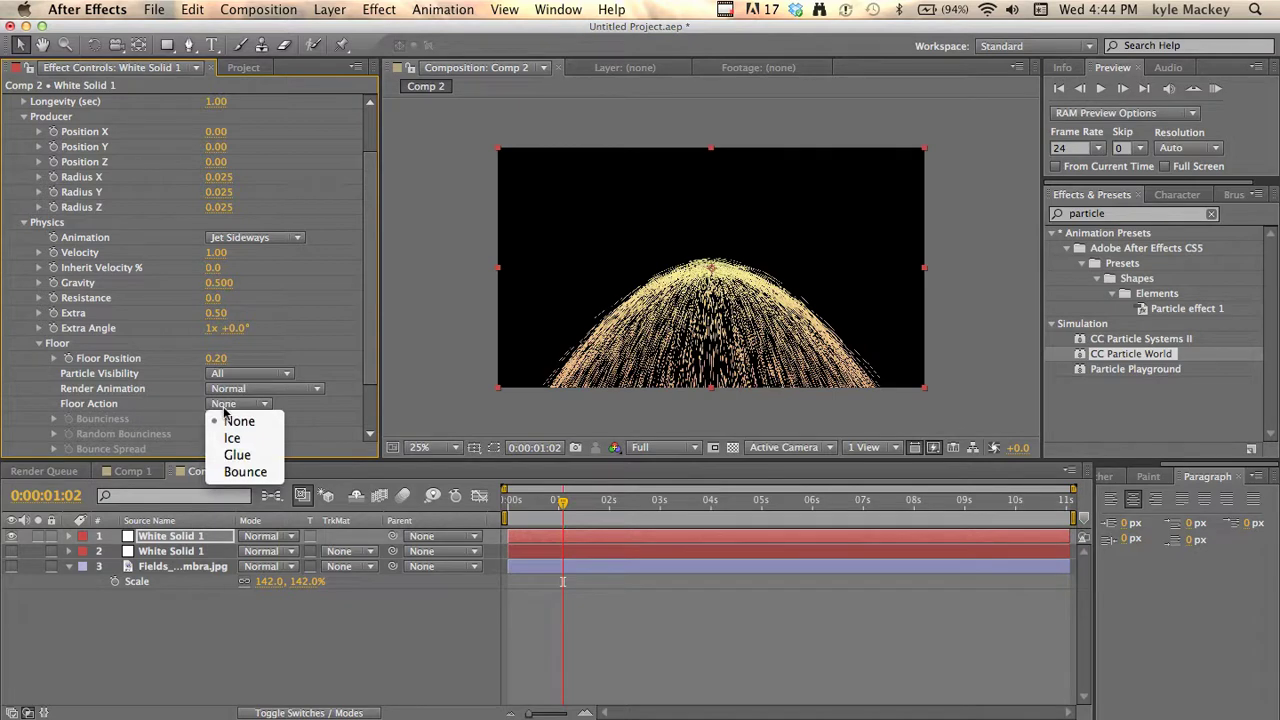
{"action": "left_click", "coordinate": [255, 473]}
- At 0:00:01:10, set Bounciness 76.5, Bounce Spread 0 and Random Bounciness 29.4
{"action": "left_click", "coordinate": [568, 502]}
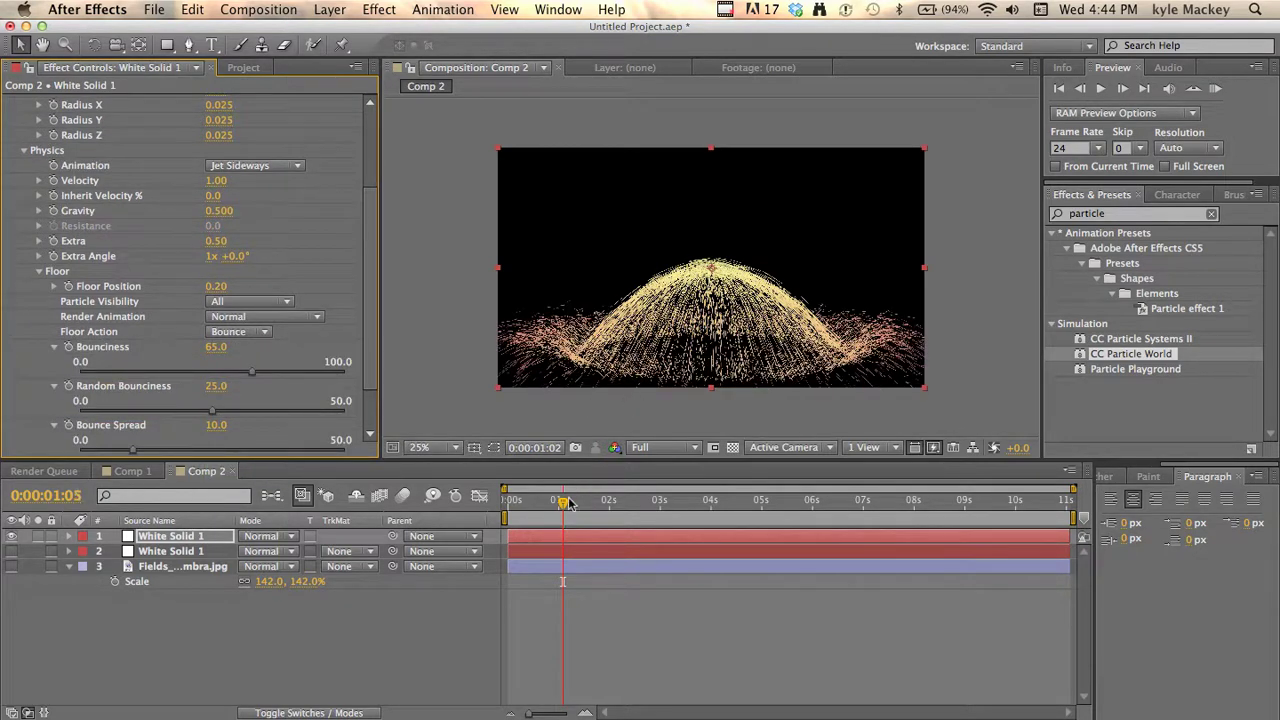
{"action": "left_click_drag", "start_coordinate": [568, 502], "coordinate": [580, 502]}
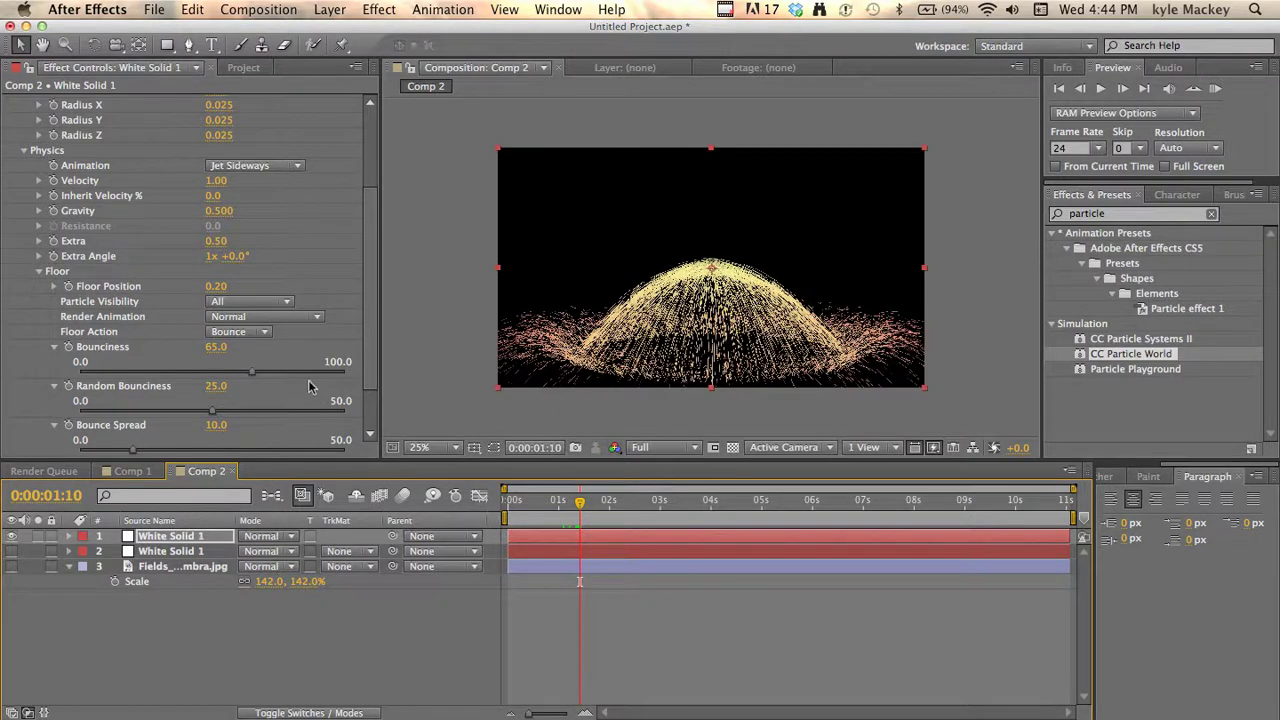
{"action": "left_click_drag", "start_coordinate": [253, 375], "coordinate": [283, 372]}
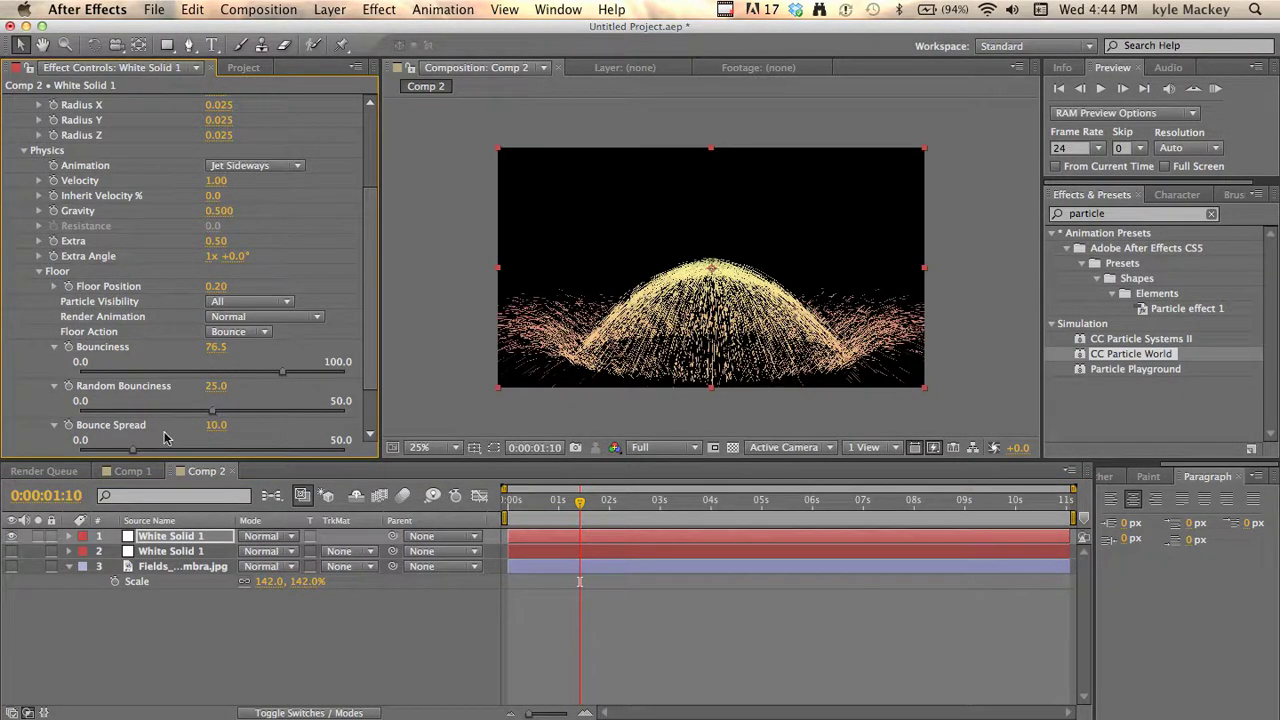
{"action": "left_click_drag", "start_coordinate": [134, 451], "coordinate": [72, 460]}
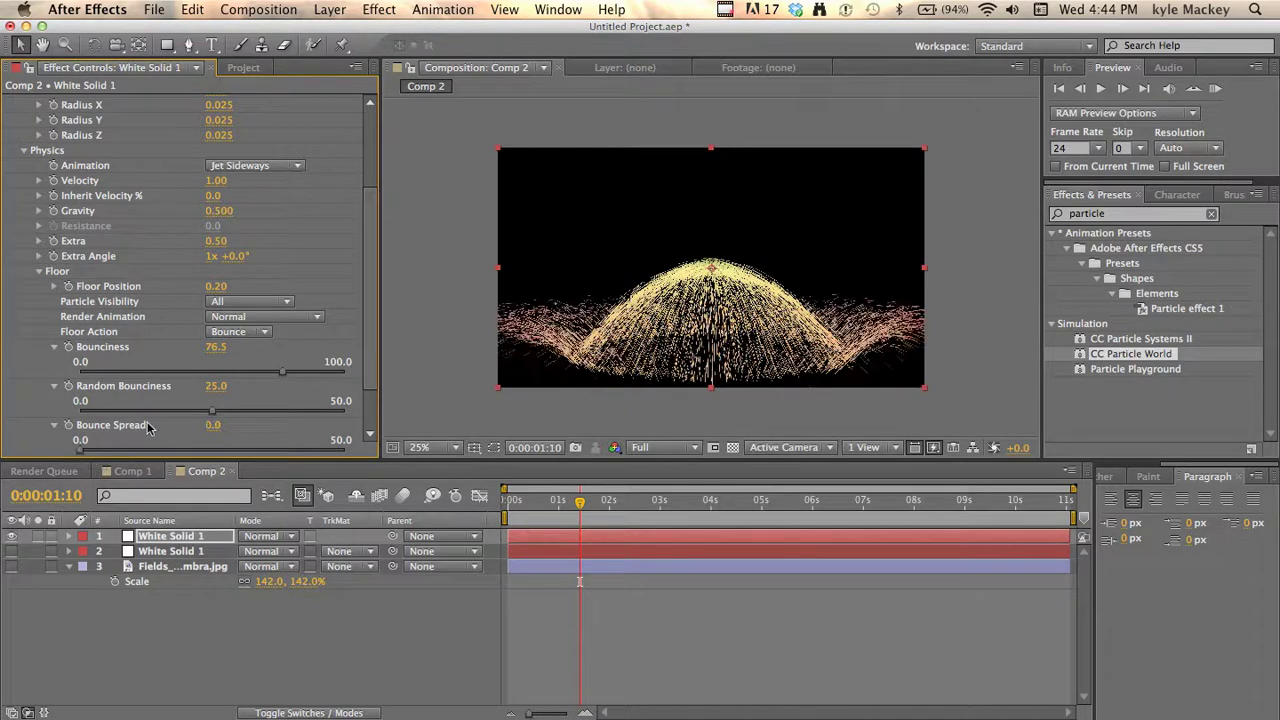
{"action": "mouse_move", "coordinate": [212, 410]}
{"action": "left_mouse_down"}
{"action": "mouse_move", "coordinate": [368, 423]}
{"action": "mouse_move", "coordinate": [57, 410]}
{"action": "mouse_move", "coordinate": [237, 412]}
{"action": "left_mouse_up"}
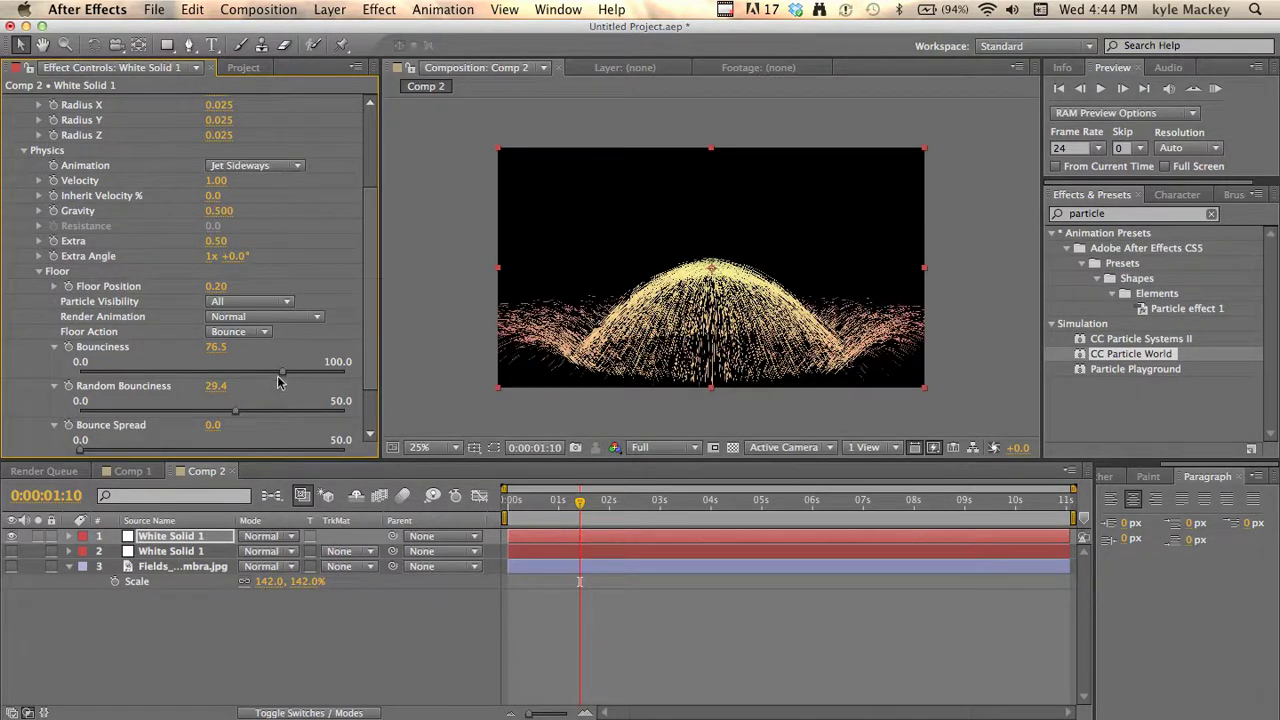
{"action": "left_click", "coordinate": [39, 271]}
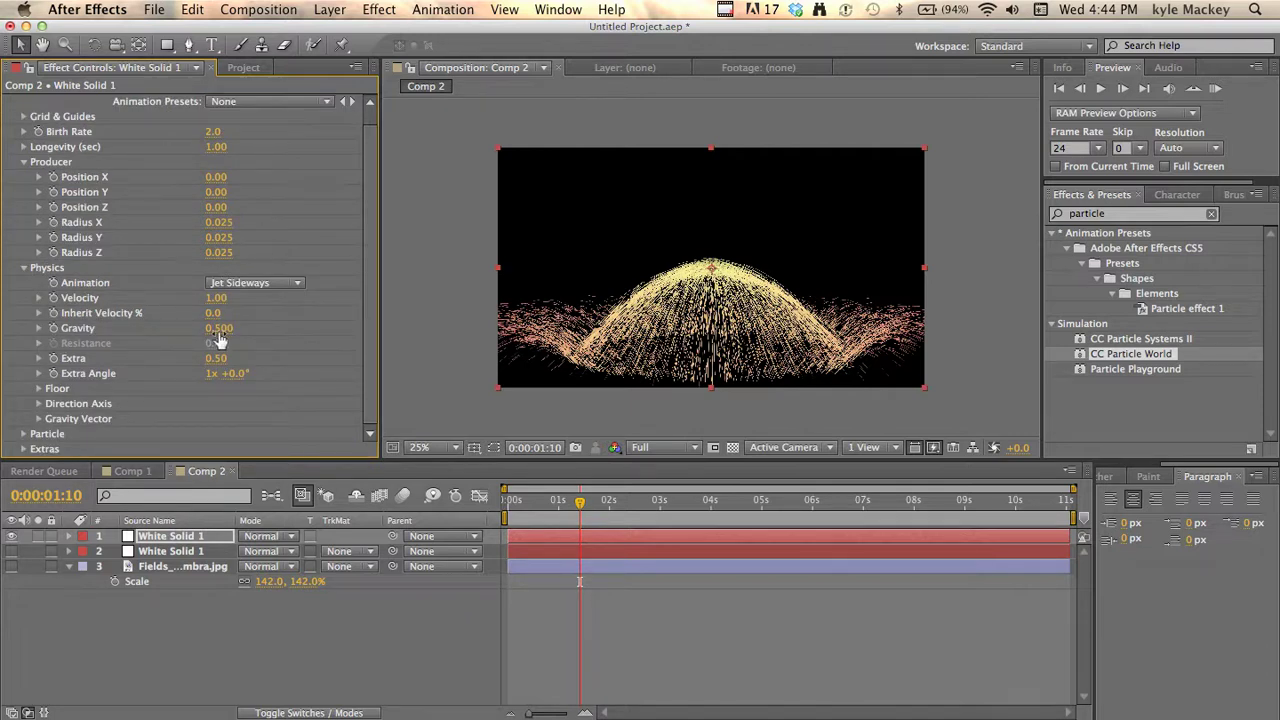
- Adjust the Effect Camera rotation and distance in CC Particle World's Extras
{"action": "left_click", "coordinate": [24, 449]}
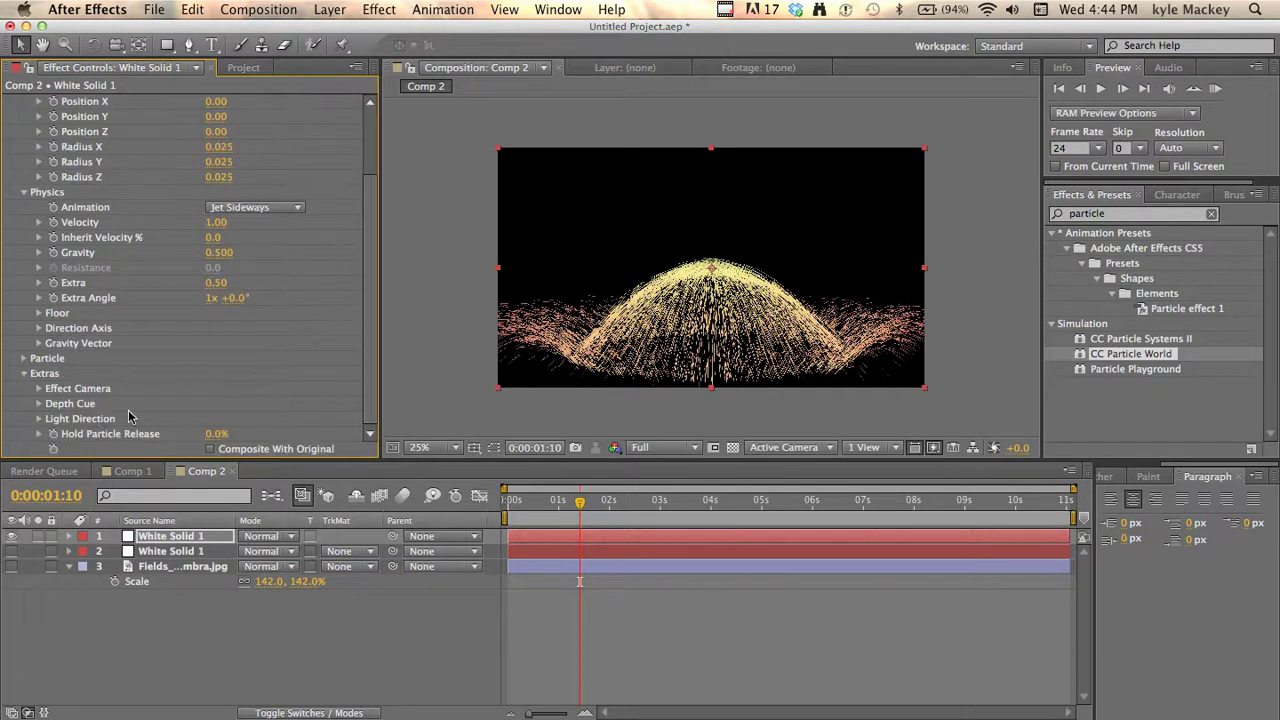
{"action": "left_click", "coordinate": [35, 390]}
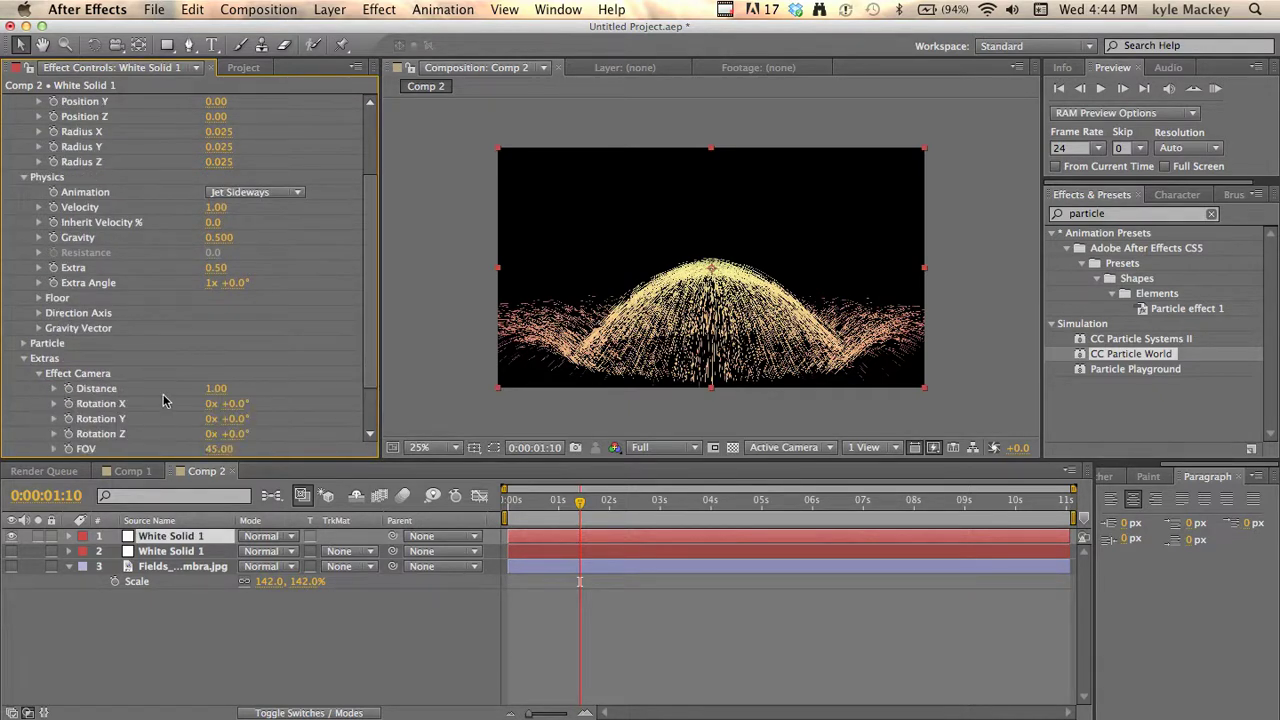
{"action": "mouse_move", "coordinate": [245, 408]}
{"action": "left_mouse_down"}
{"action": "mouse_move", "coordinate": [400, 422]}
{"action": "mouse_move", "coordinate": [250, 405]}
{"action": "left_mouse_up"}
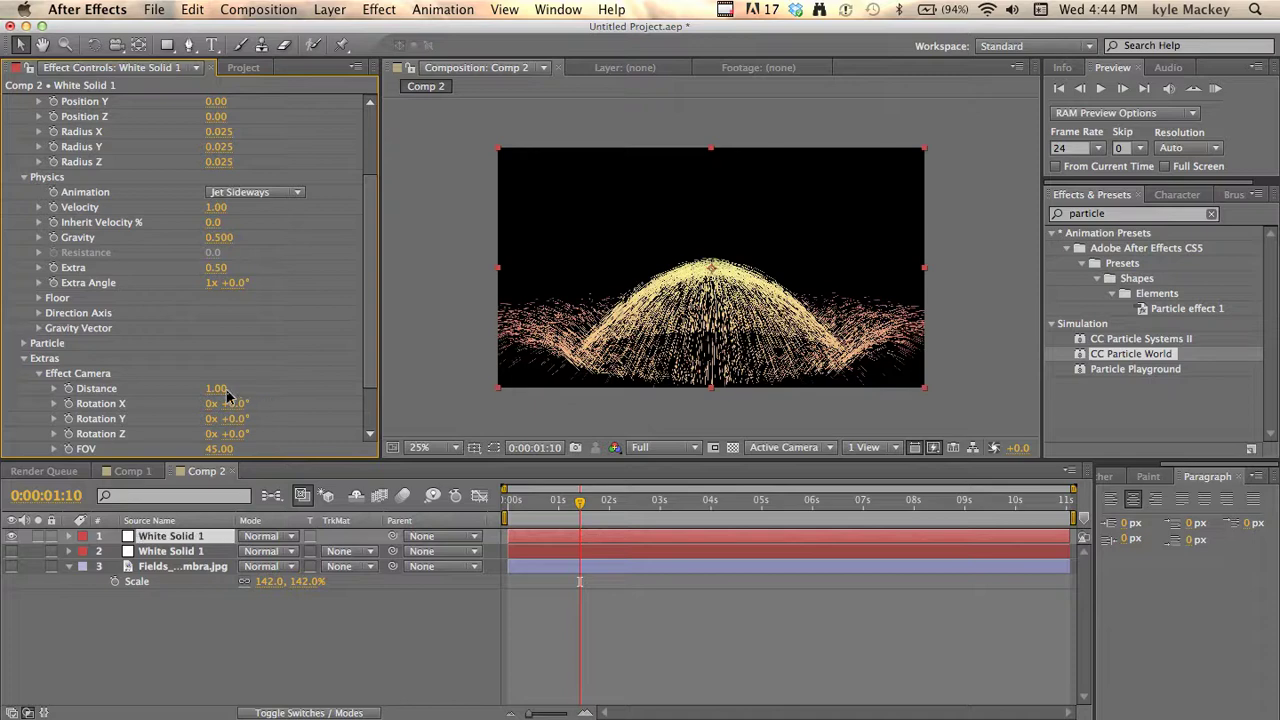
{"action": "mouse_move", "coordinate": [230, 390]}
{"action": "left_mouse_down"}
{"action": "mouse_move", "coordinate": [210, 388]}
{"action": "mouse_move", "coordinate": [240, 390]}
{"action": "left_mouse_up"}
- Raise the particle emitter and stretch the Producer Radius Y to reshape the dome
{"action": "scroll", "coordinate": [197, 260], "scroll_direction": "up", "scroll_amount": 7}
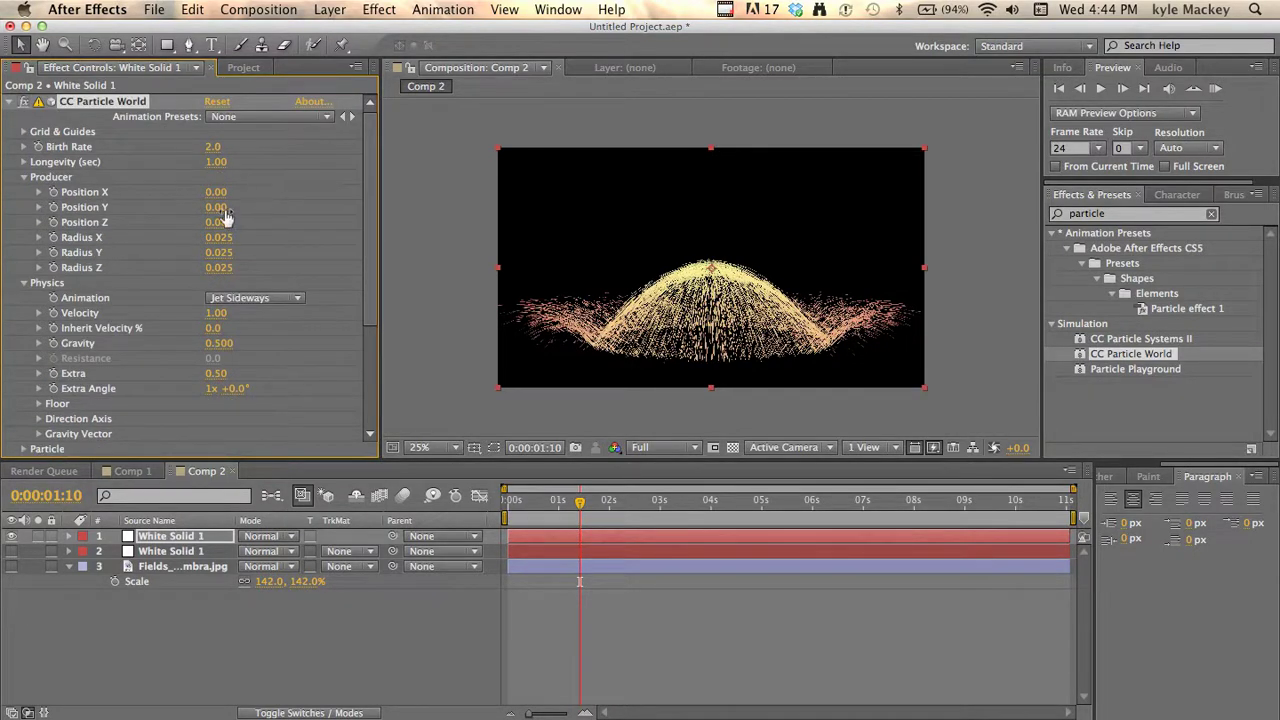
{"action": "left_click_drag", "start_coordinate": [216, 207], "coordinate": [204, 206]}
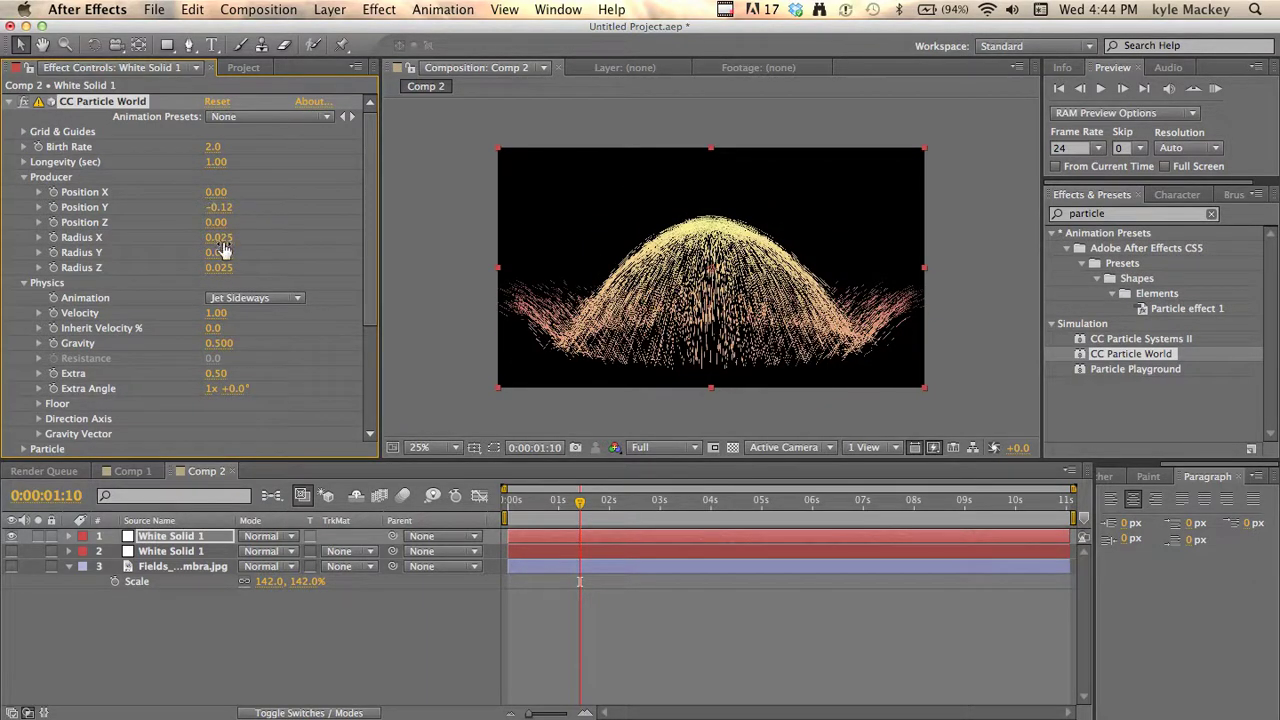
{"action": "mouse_move", "coordinate": [222, 250]}
{"action": "left_mouse_down"}
{"action": "mouse_move", "coordinate": [237, 242]}
{"action": "mouse_move", "coordinate": [215, 252]}
{"action": "left_mouse_up"}
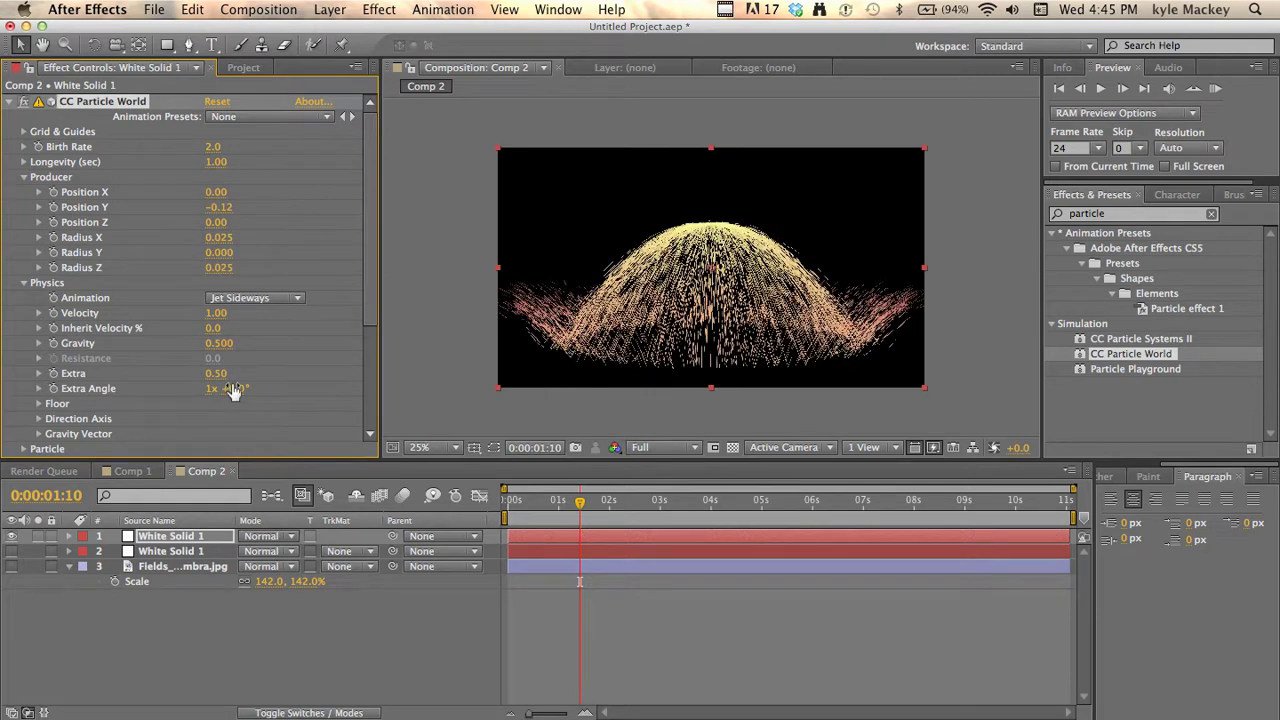
- Set the Effect Camera Distance to 1.32 and move the playhead to 2:16
{"action": "scroll", "coordinate": [232, 390], "scroll_direction": "down", "scroll_amount": 3}
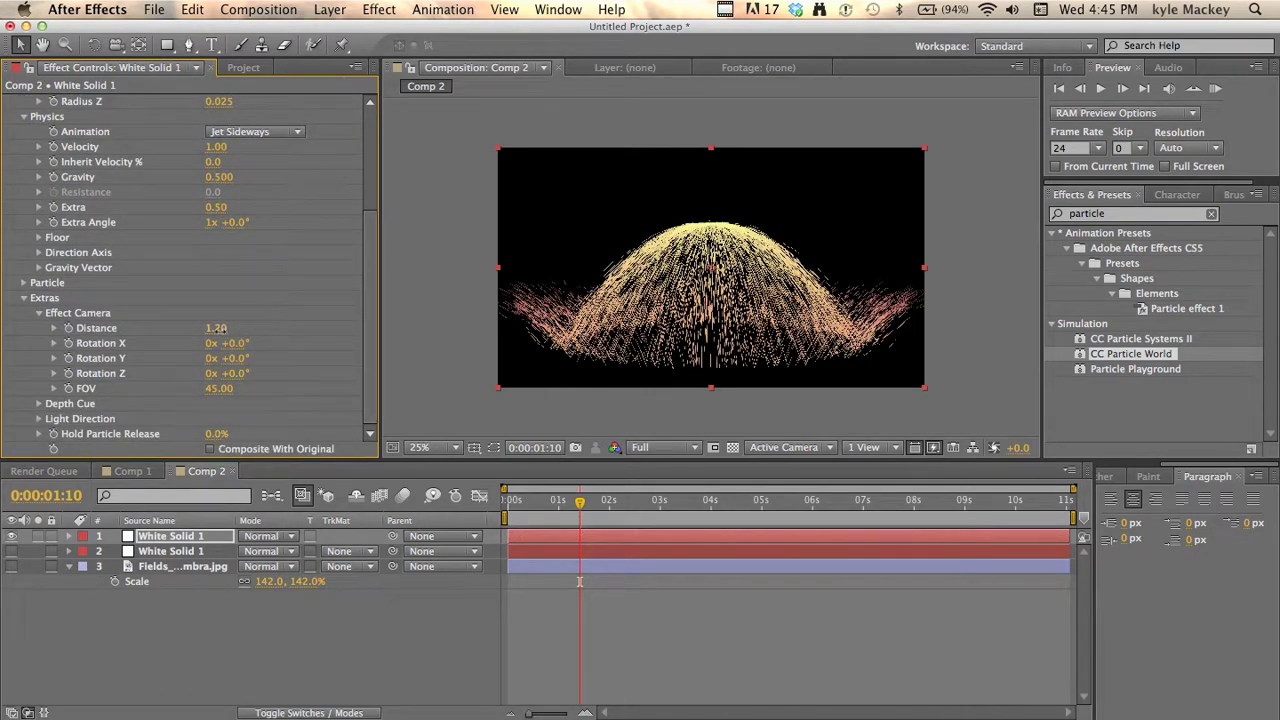
{"action": "left_click_drag", "start_coordinate": [216, 328], "coordinate": [230, 329]}
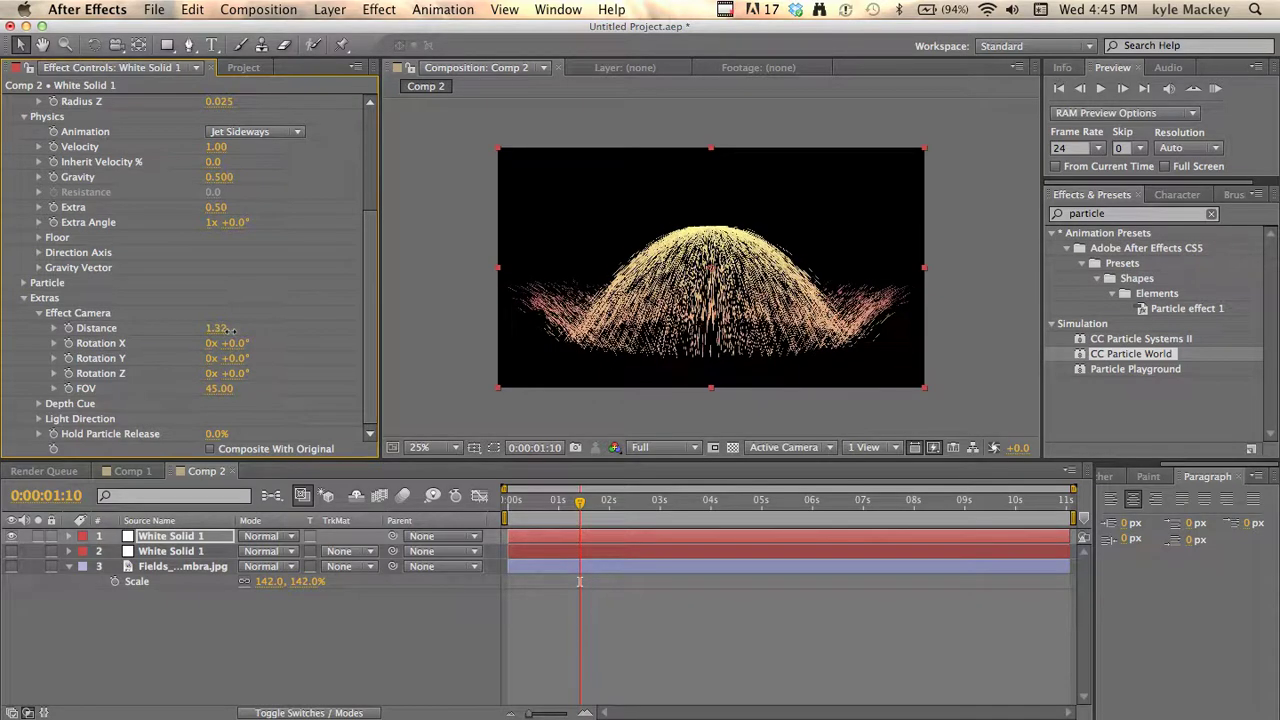
{"action": "scroll", "coordinate": [606, 228], "scroll_direction": "up", "scroll_amount": 2}
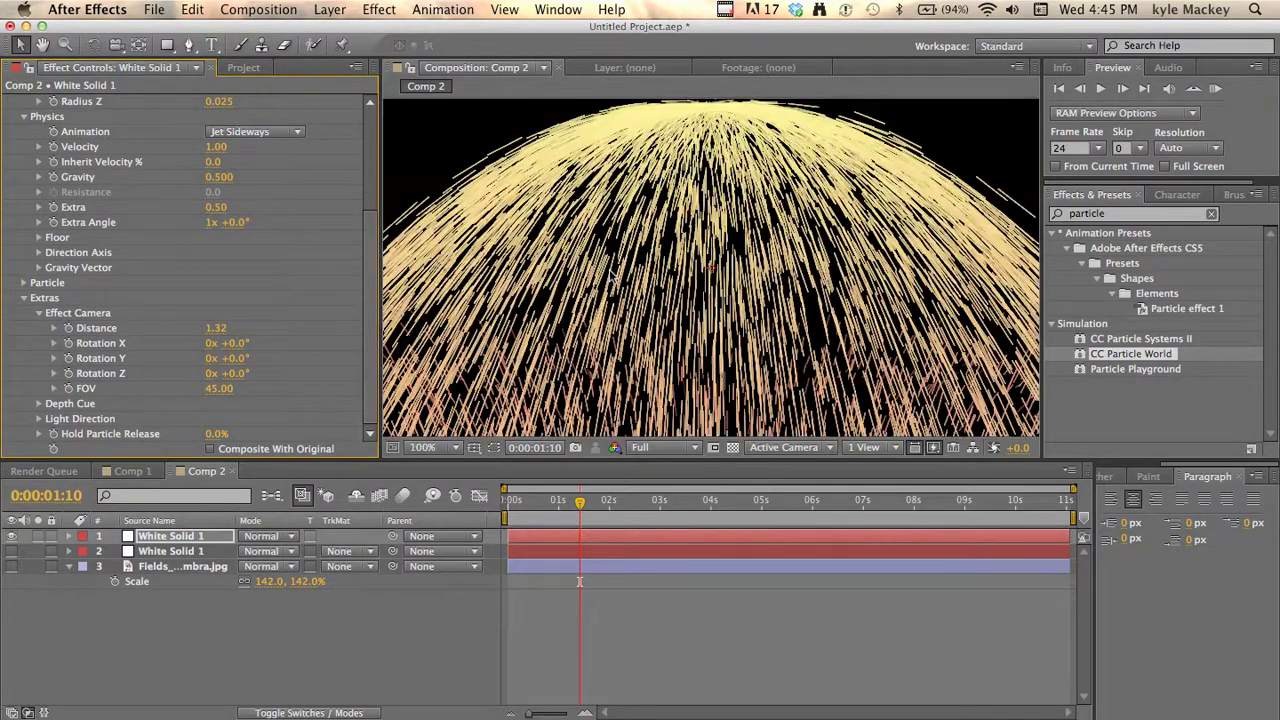
{"action": "scroll", "coordinate": [608, 260], "scroll_direction": "down", "scroll_amount": 4}
{"action": "scroll", "coordinate": [610, 289], "scroll_direction": "up", "scroll_amount": 4}
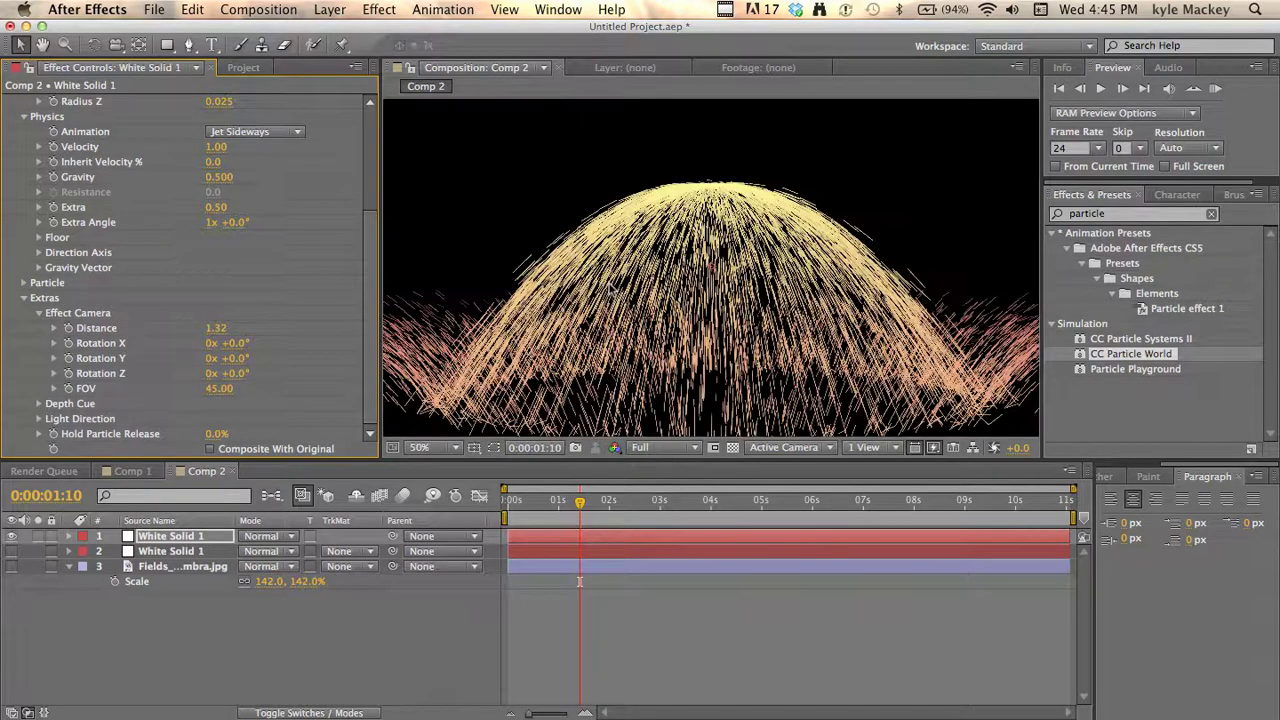
{"action": "left_click", "coordinate": [643, 502]}
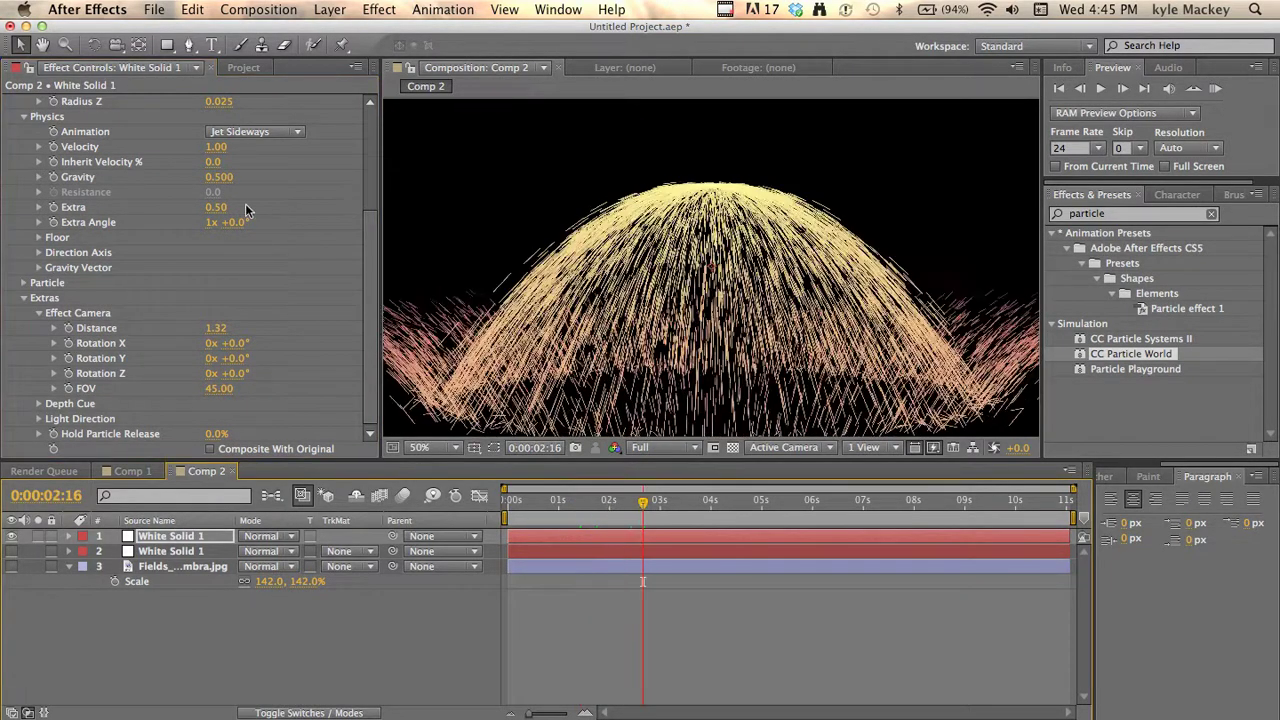
{"action": "scroll", "coordinate": [40, 213], "scroll_direction": "up", "scroll_amount": 5}
- Collapse CC Particle World and fit the whole composition in the viewer
{"action": "left_click", "coordinate": [8, 104]}
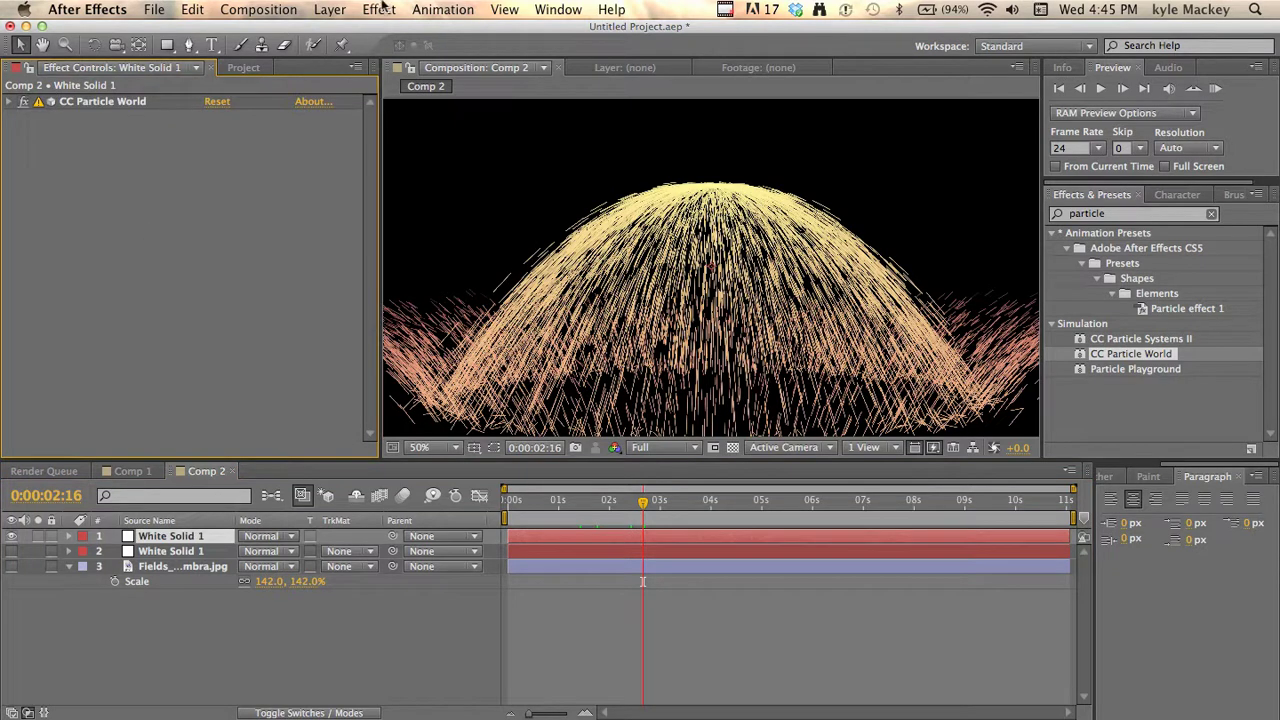
{"action": "left_click", "coordinate": [333, 9]}
{"action": "left_click", "coordinate": [272, 185]}
{"action": "left_click", "coordinate": [452, 443]}
{"action": "left_click", "coordinate": [445, 458]}
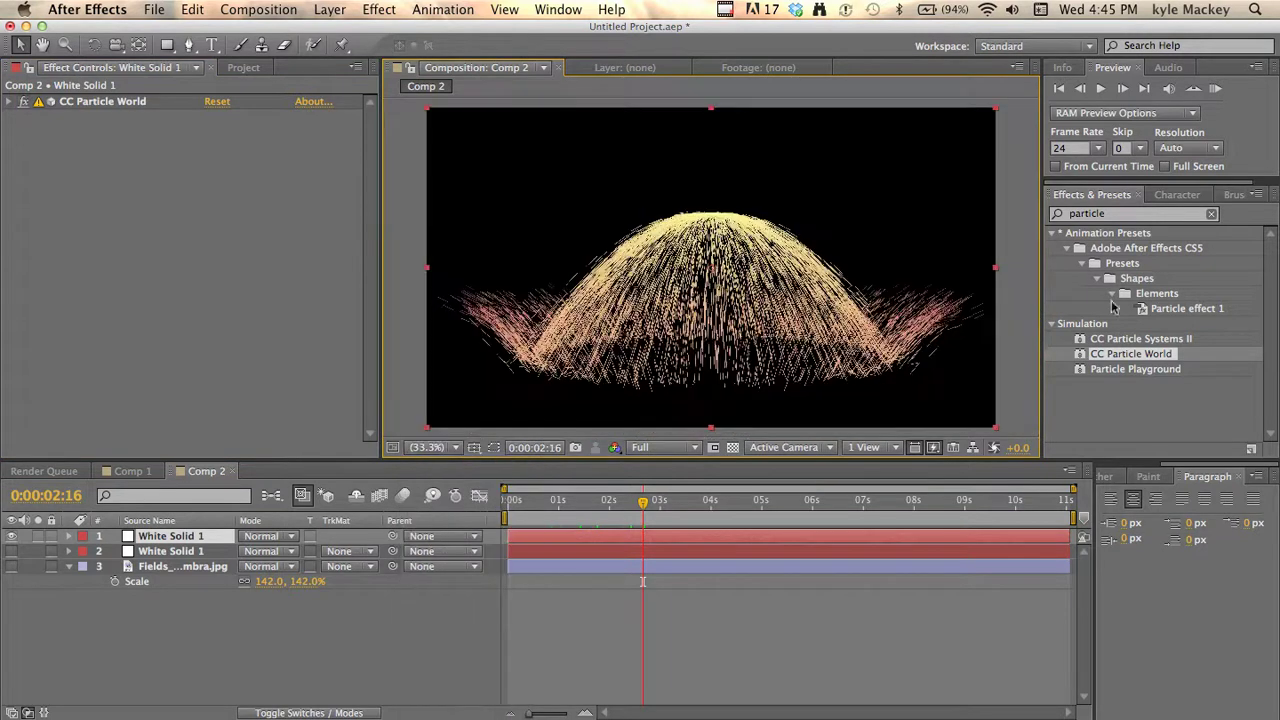
- Search 'cc pi' and apply CC Pixel Polly to the particle layer
{"action": "left_click", "coordinate": [1110, 214]}
{"action": "type", "text": "cc pi"}
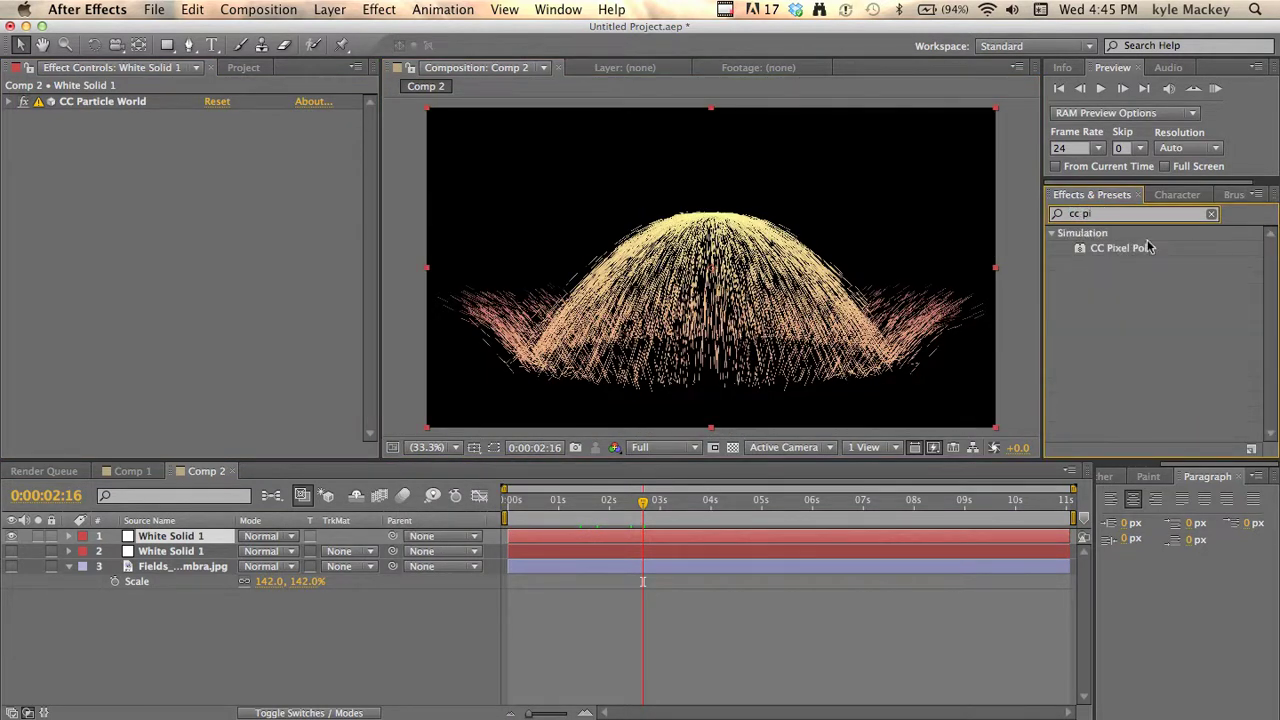
{"action": "left_click_drag", "start_coordinate": [1149, 247], "coordinate": [326, 252]}
{"action": "left_click", "coordinate": [530, 500]}
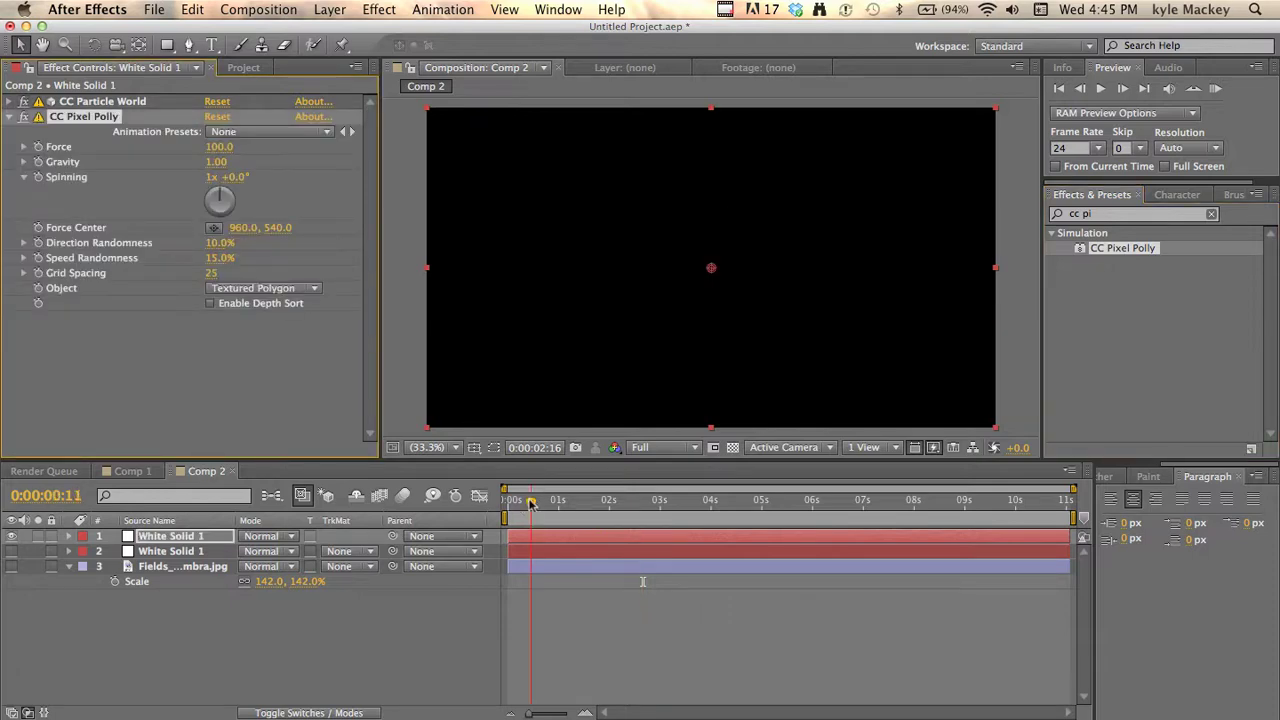
{"action": "left_click_drag", "start_coordinate": [530, 502], "coordinate": [532, 502]}
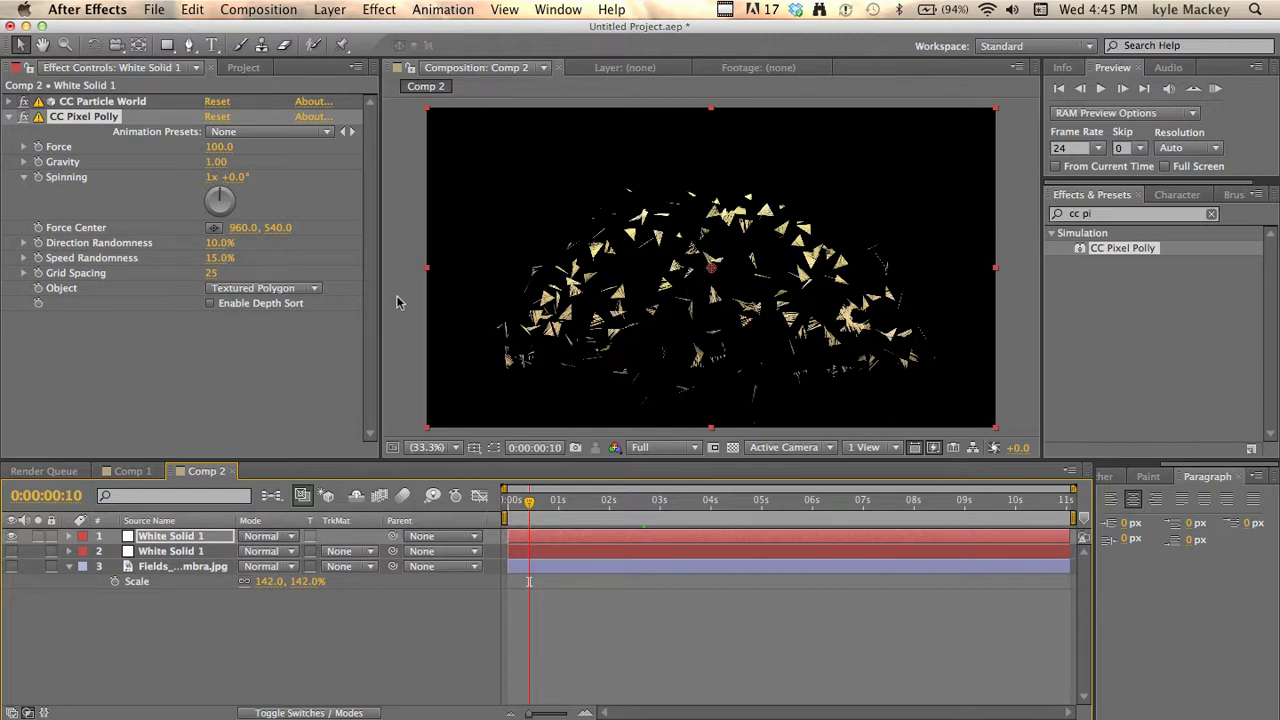
- Set CC Pixel Polly's Grid Spacing to 5 and Force to 1.0
{"action": "left_click", "coordinate": [211, 273]}
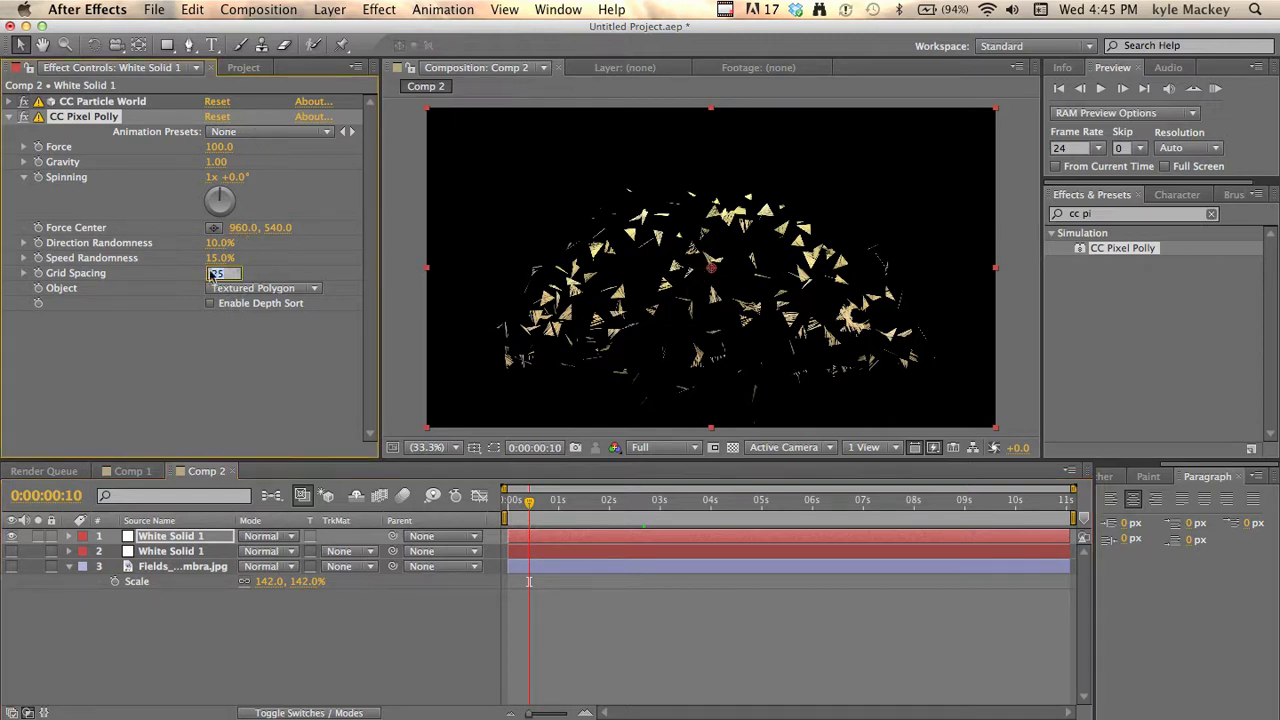
{"action": "type", "text": "5"}
{"action": "left_click", "coordinate": [288, 350]}
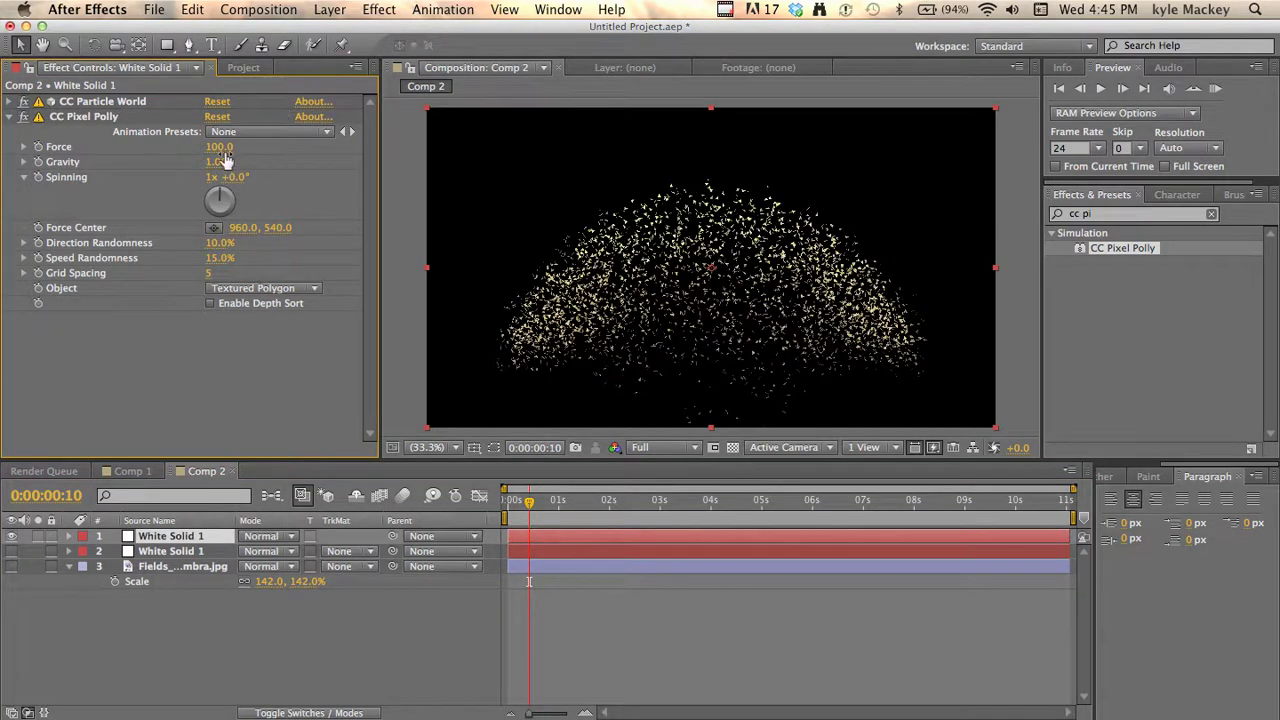
{"action": "left_click_drag", "start_coordinate": [220, 147], "coordinate": [68, 170]}
{"action": "left_click_drag", "start_coordinate": [219, 147], "coordinate": [305, 148]}
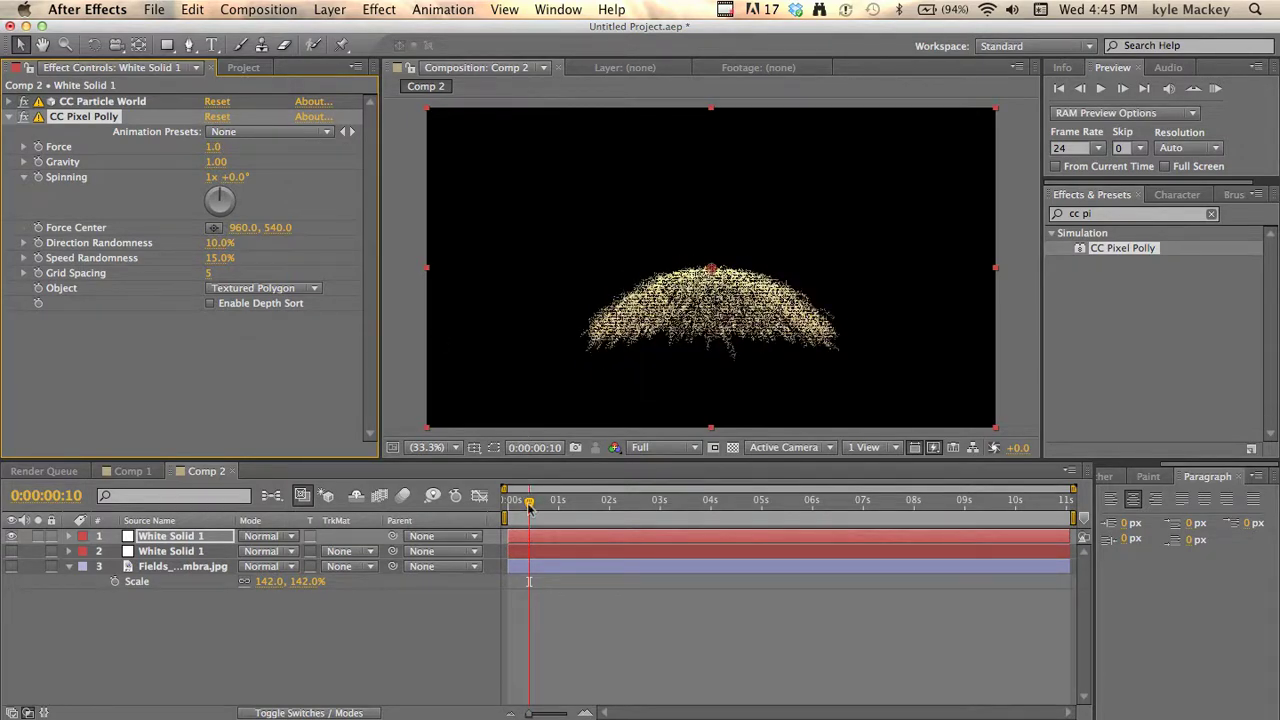
{"action": "mouse_move", "coordinate": [529, 500]}
{"action": "left_mouse_down"}
{"action": "mouse_move", "coordinate": [507, 503]}
{"action": "mouse_move", "coordinate": [560, 500]}
{"action": "mouse_move", "coordinate": [524, 500]}
{"action": "left_mouse_up"}
- Set Gravity to 0 and scrub the timeline to watch the shard mound grow
{"action": "left_click", "coordinate": [219, 163]}
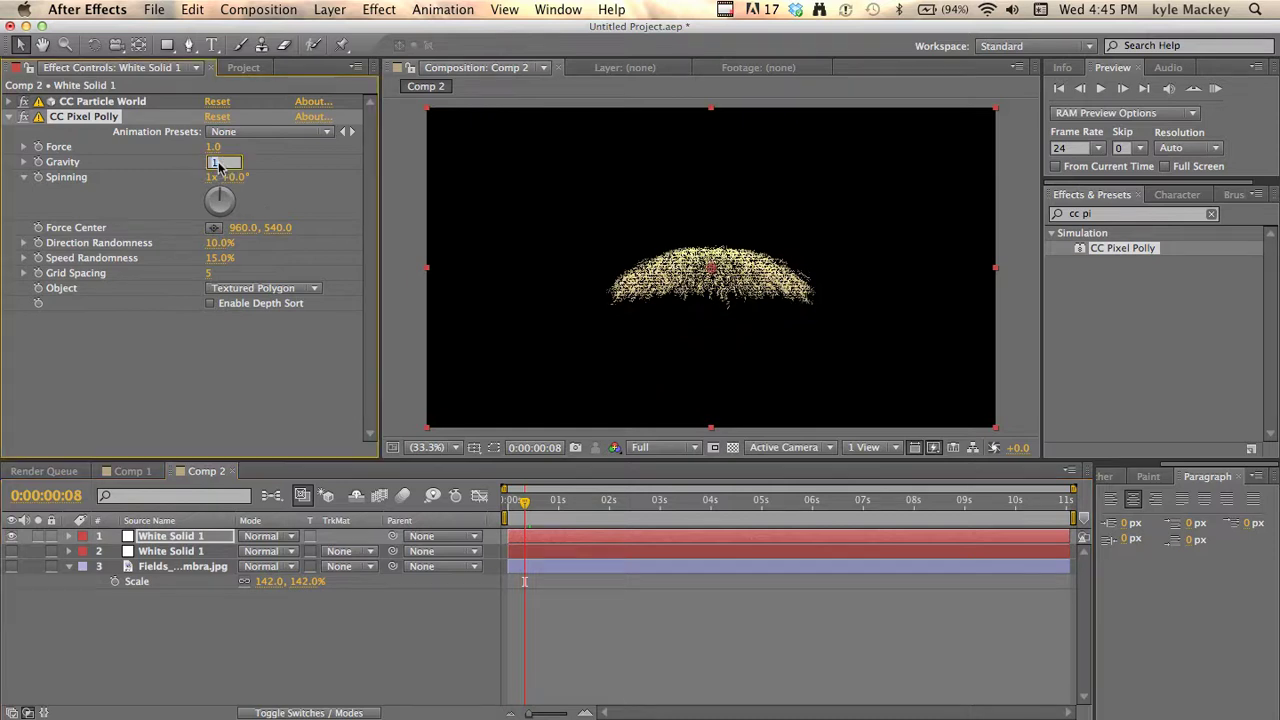
{"action": "type", "text": "0"}
{"action": "key", "text": "Return"}
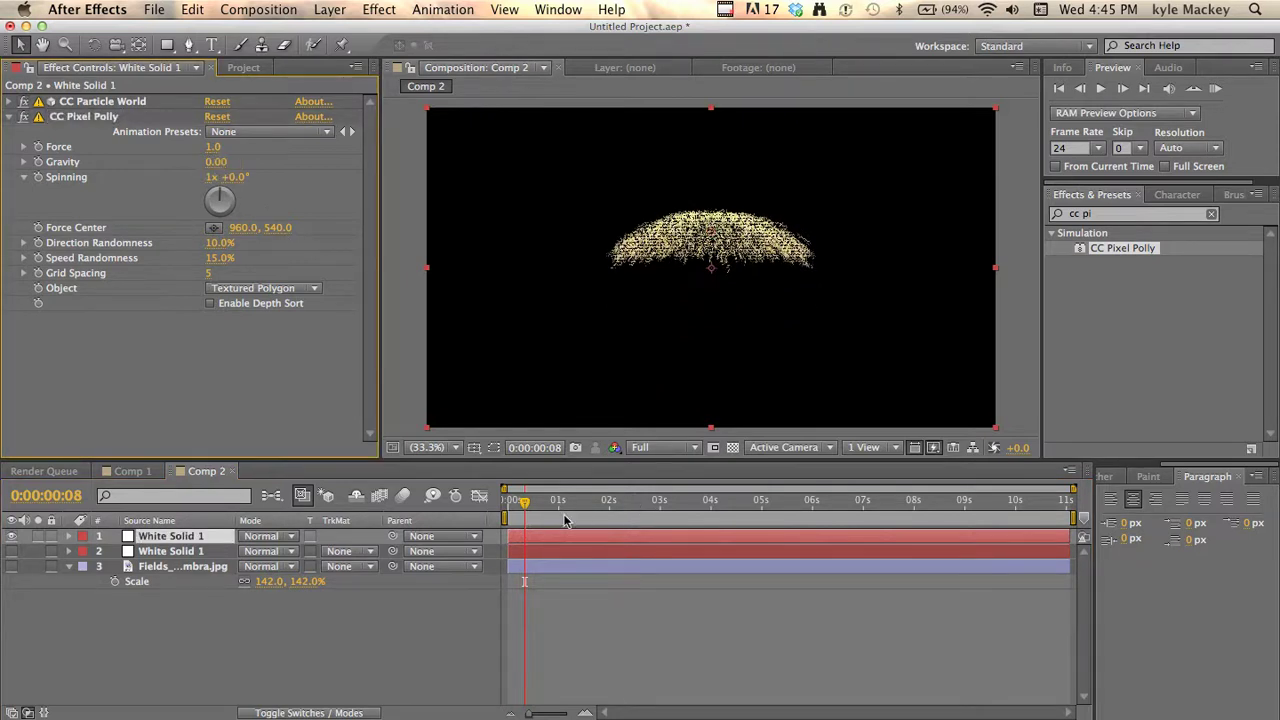
{"action": "left_click", "coordinate": [519, 514]}
{"action": "mouse_move", "coordinate": [519, 514]}
{"action": "left_mouse_down"}
{"action": "mouse_move", "coordinate": [508, 512]}
{"action": "mouse_move", "coordinate": [541, 512]}
{"action": "left_mouse_up"}
- Advance to a slightly later frame and fit the whole composition in the viewer
{"action": "scroll", "coordinate": [690, 250], "scroll_direction": "up", "scroll_amount": 4}
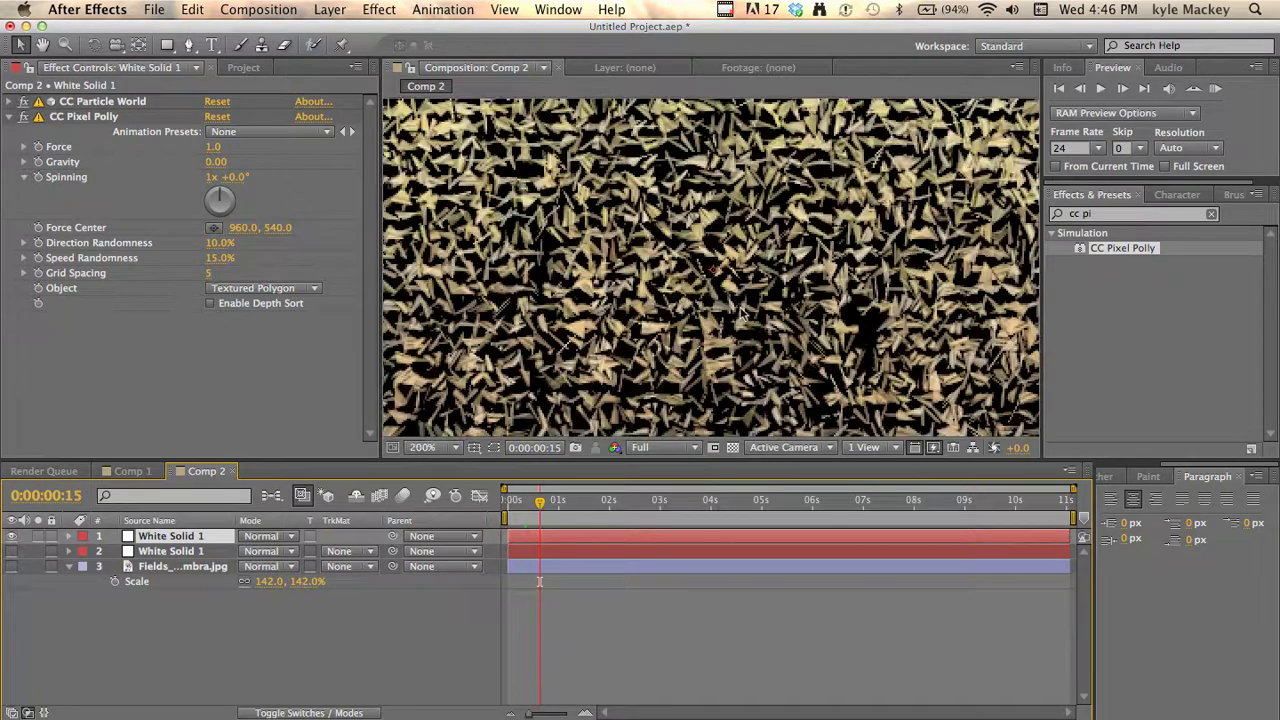
{"action": "scroll", "coordinate": [686, 251], "scroll_direction": "down", "scroll_amount": 3}
{"action": "scroll", "coordinate": [690, 252], "scroll_direction": "down", "scroll_amount": 1}
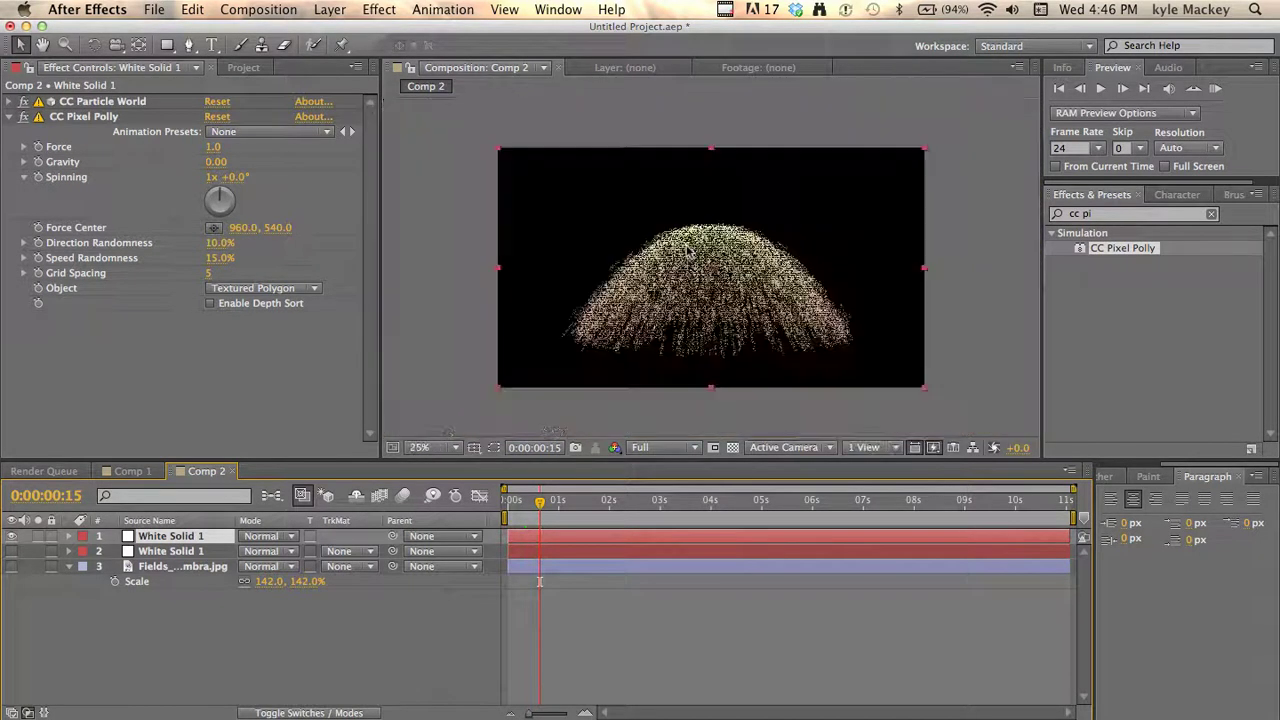
{"action": "left_click_drag", "start_coordinate": [541, 501], "coordinate": [572, 503]}
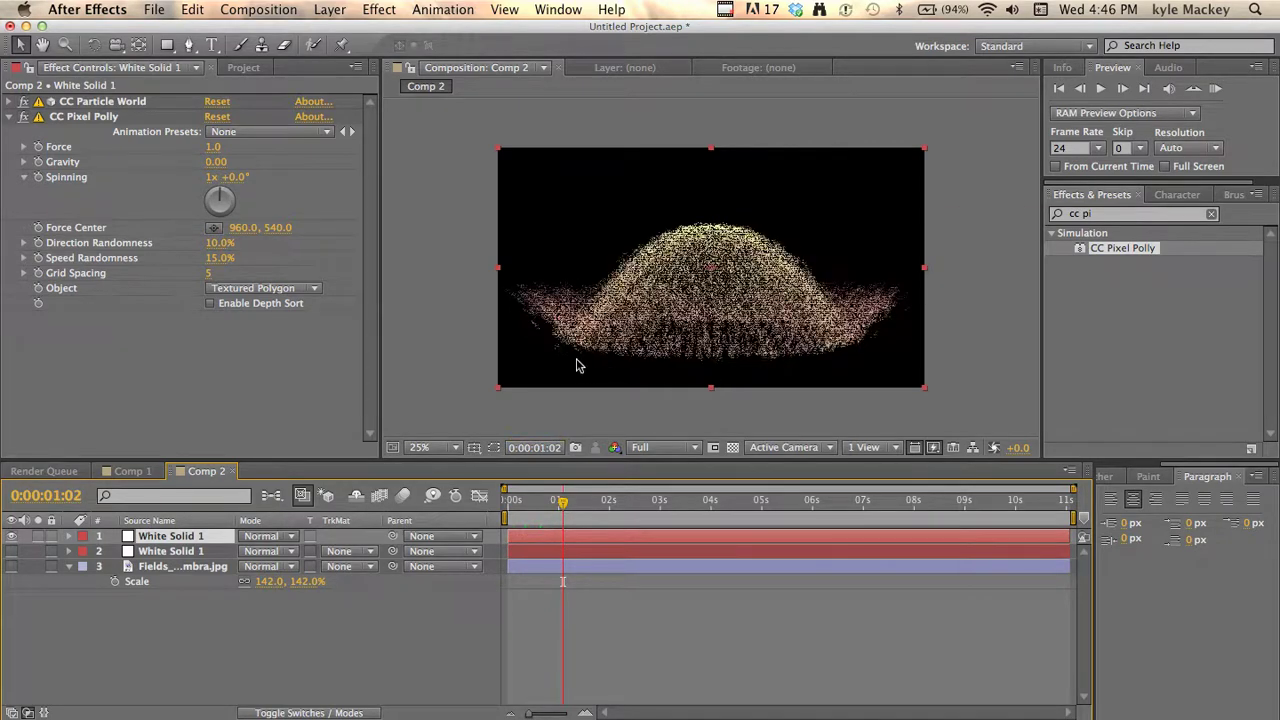
{"action": "scroll", "coordinate": [576, 365], "scroll_direction": "up", "scroll_amount": 4}
{"action": "scroll", "coordinate": [576, 365], "scroll_direction": "down", "scroll_amount": 2}
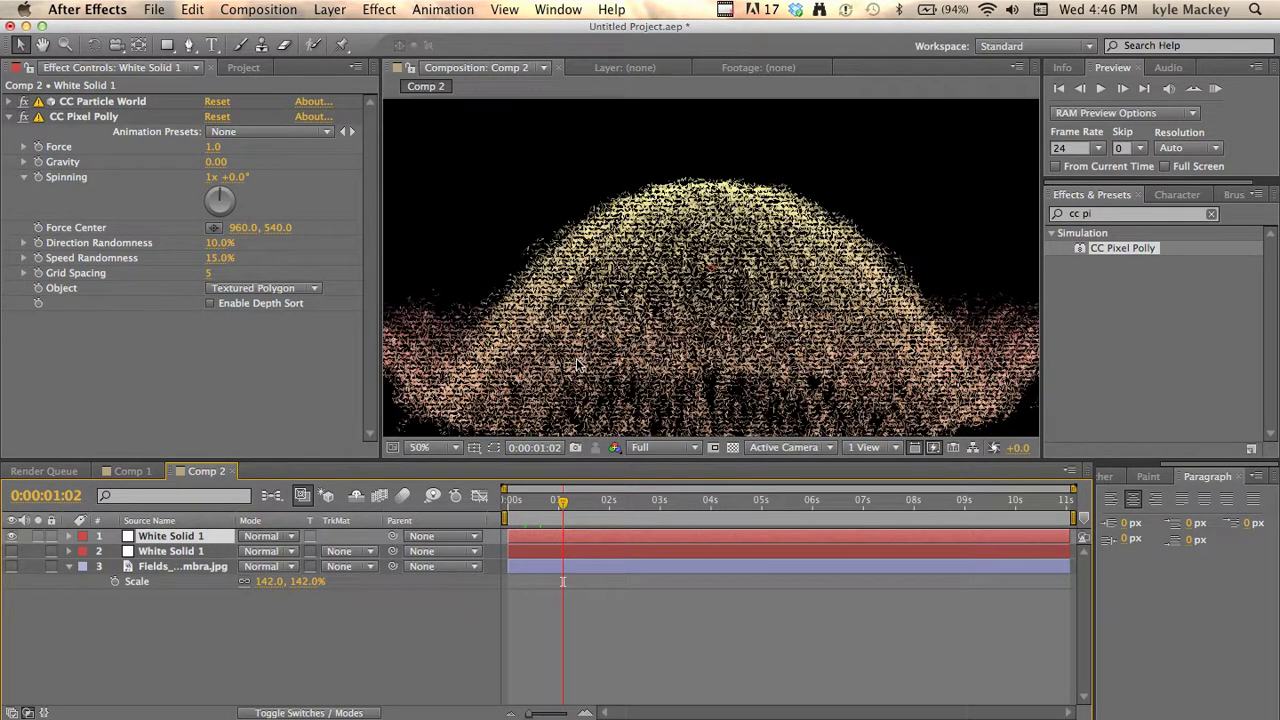
{"action": "left_click", "coordinate": [445, 449]}
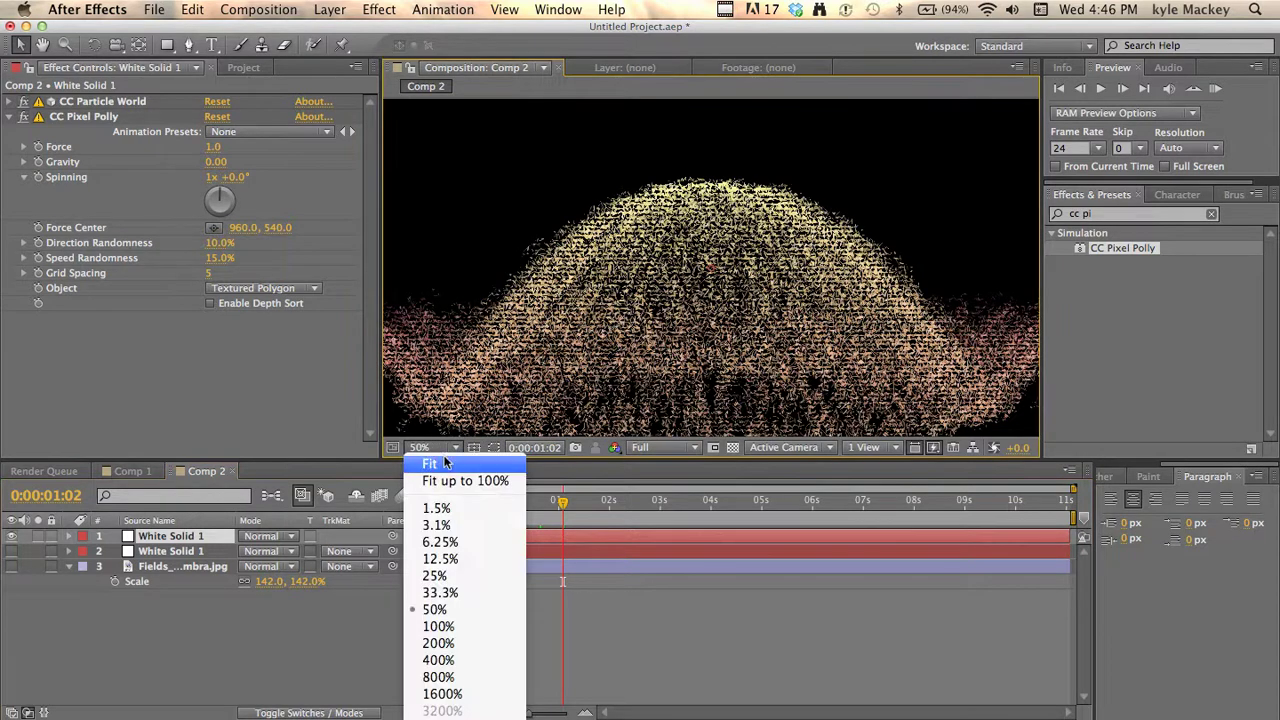
{"action": "left_click", "coordinate": [446, 463]}
- Apply CC Vector Blur with Natural type and Amount 15 to the particle layer
{"action": "left_click", "coordinate": [379, 9]}
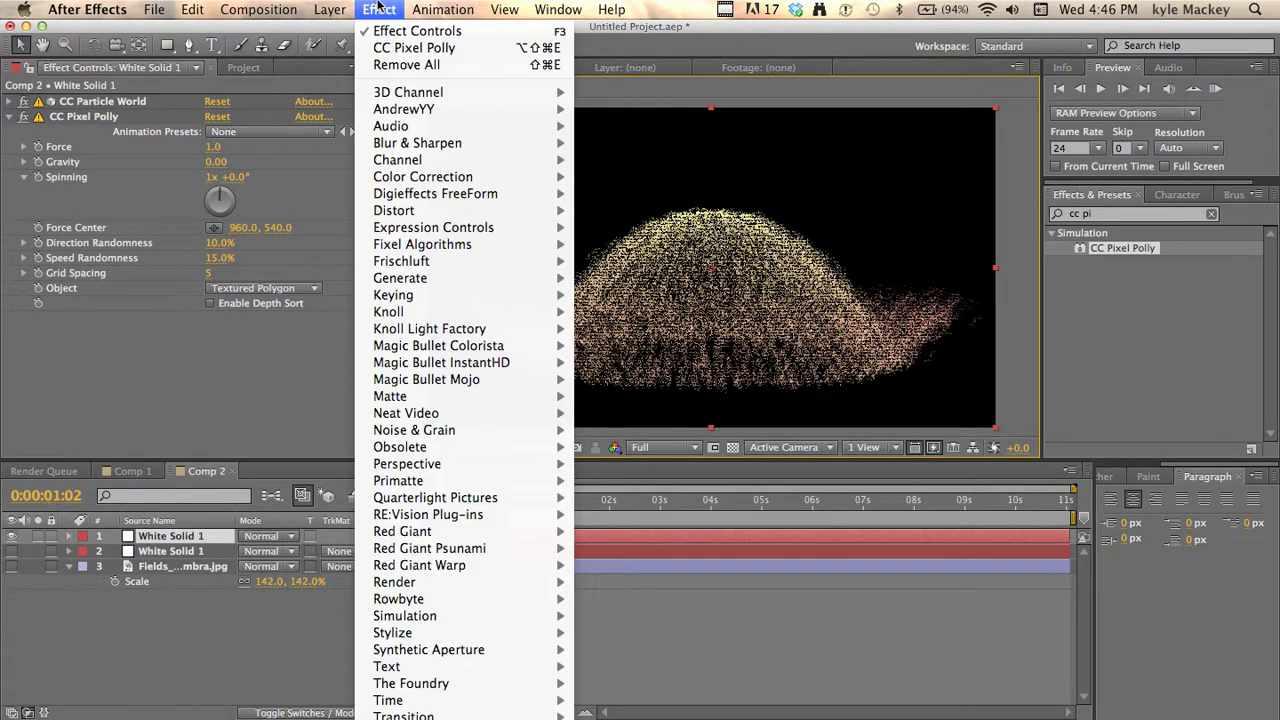
{"action": "mouse_move", "coordinate": [443, 146]}
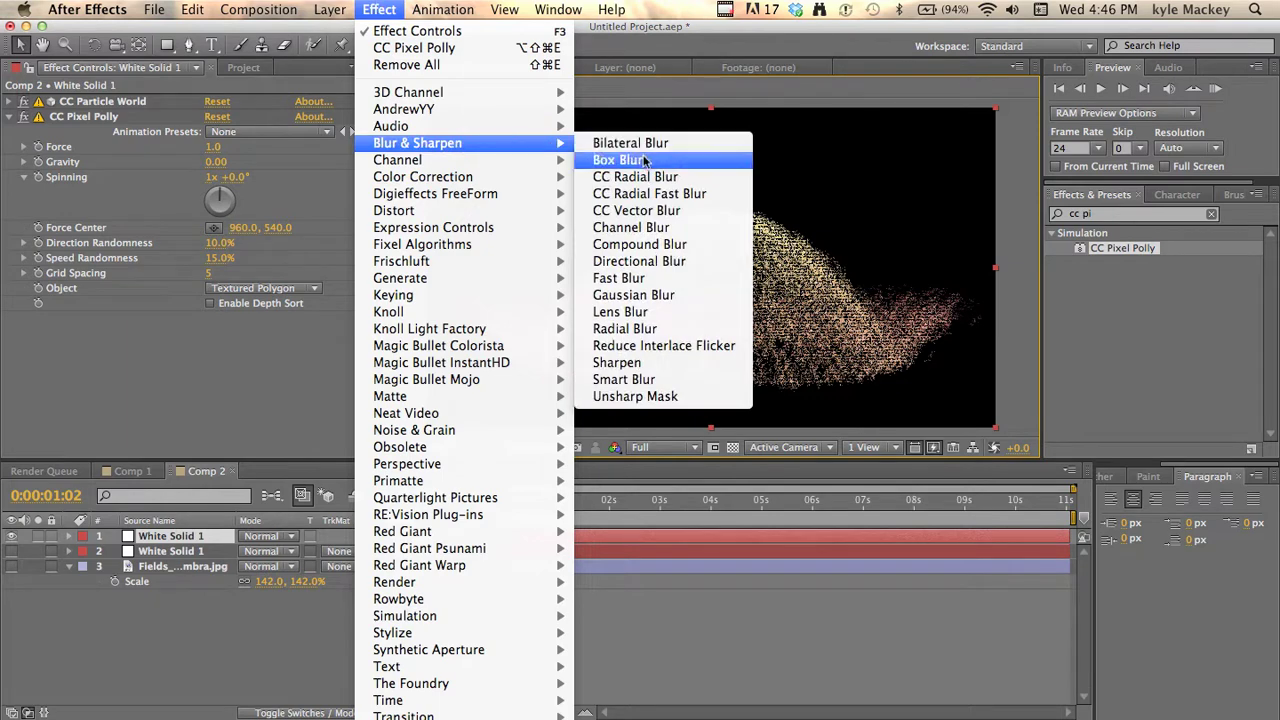
{"action": "left_click", "coordinate": [682, 211]}
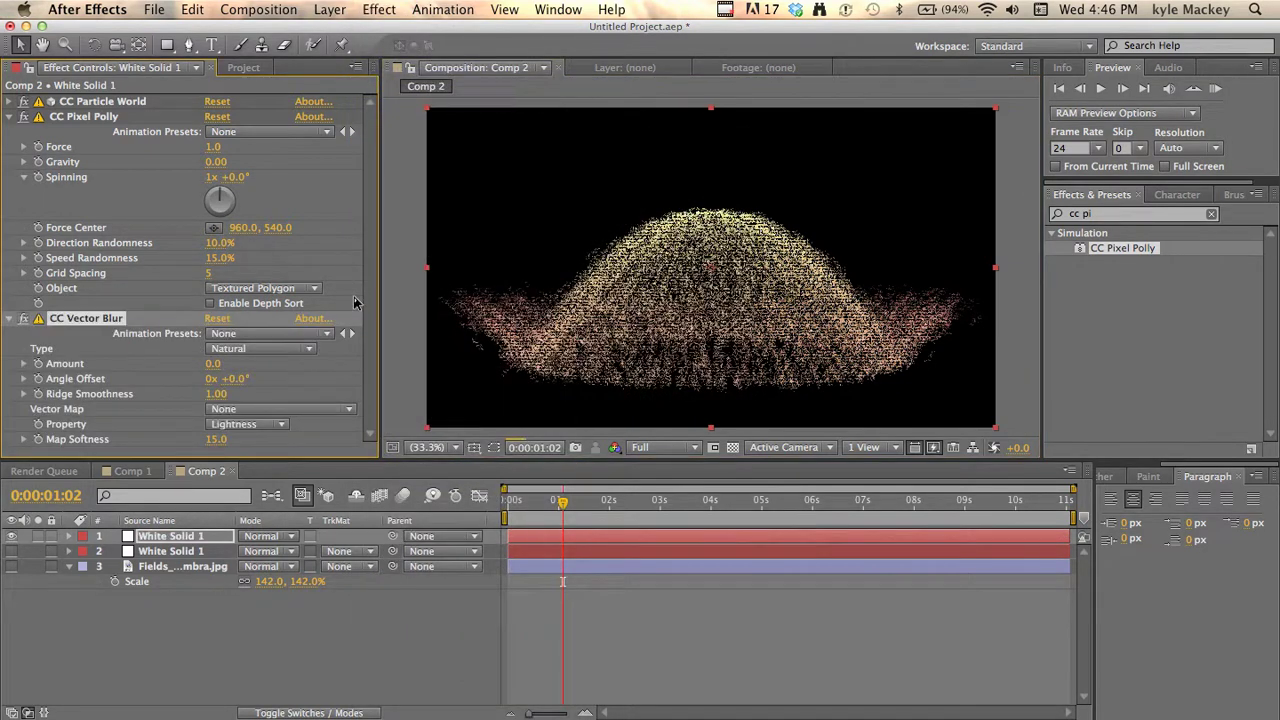
{"action": "left_click", "coordinate": [256, 350]}
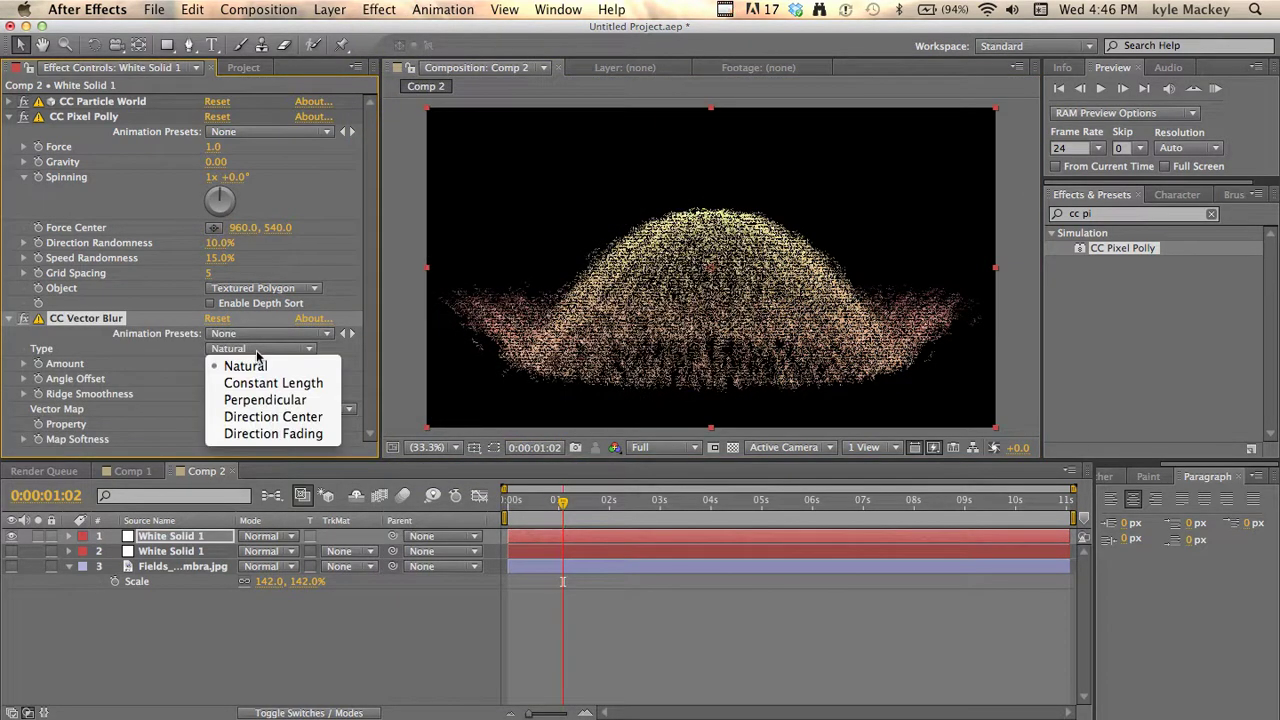
{"action": "left_click", "coordinate": [245, 366]}
{"action": "left_click", "coordinate": [216, 365]}
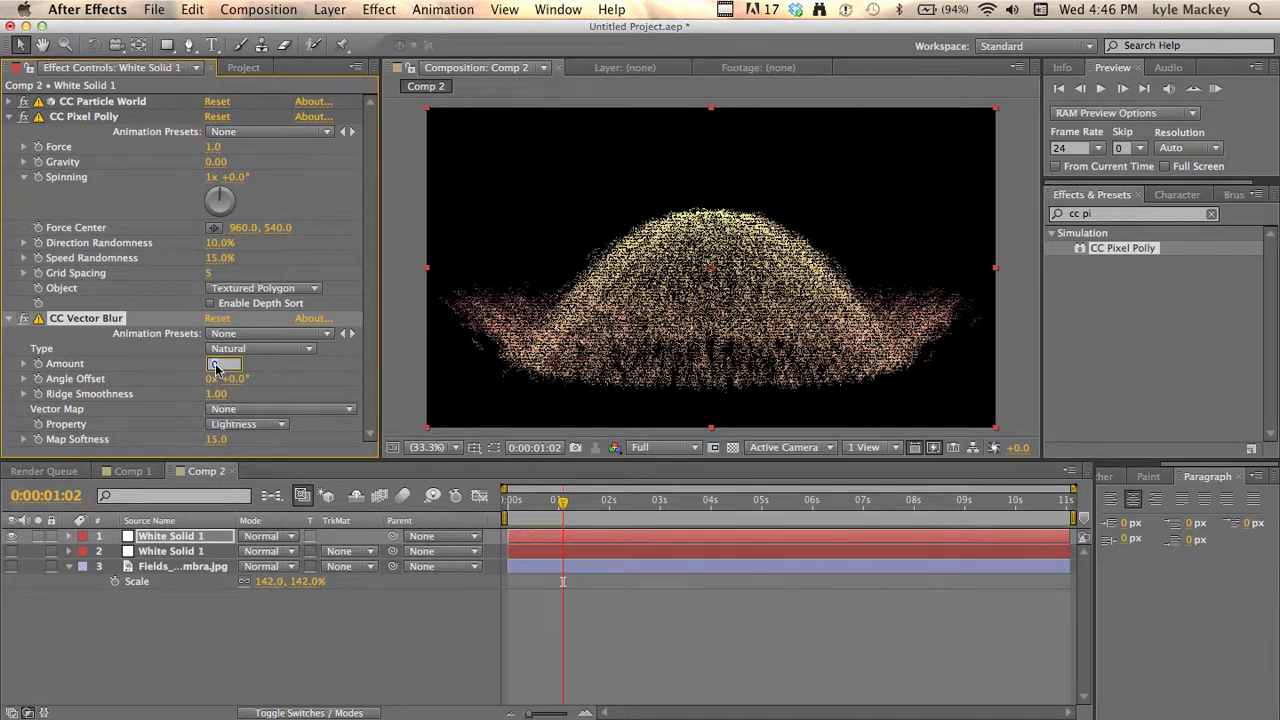
{"action": "type", "text": "15"}
{"action": "key", "text": "Return"}
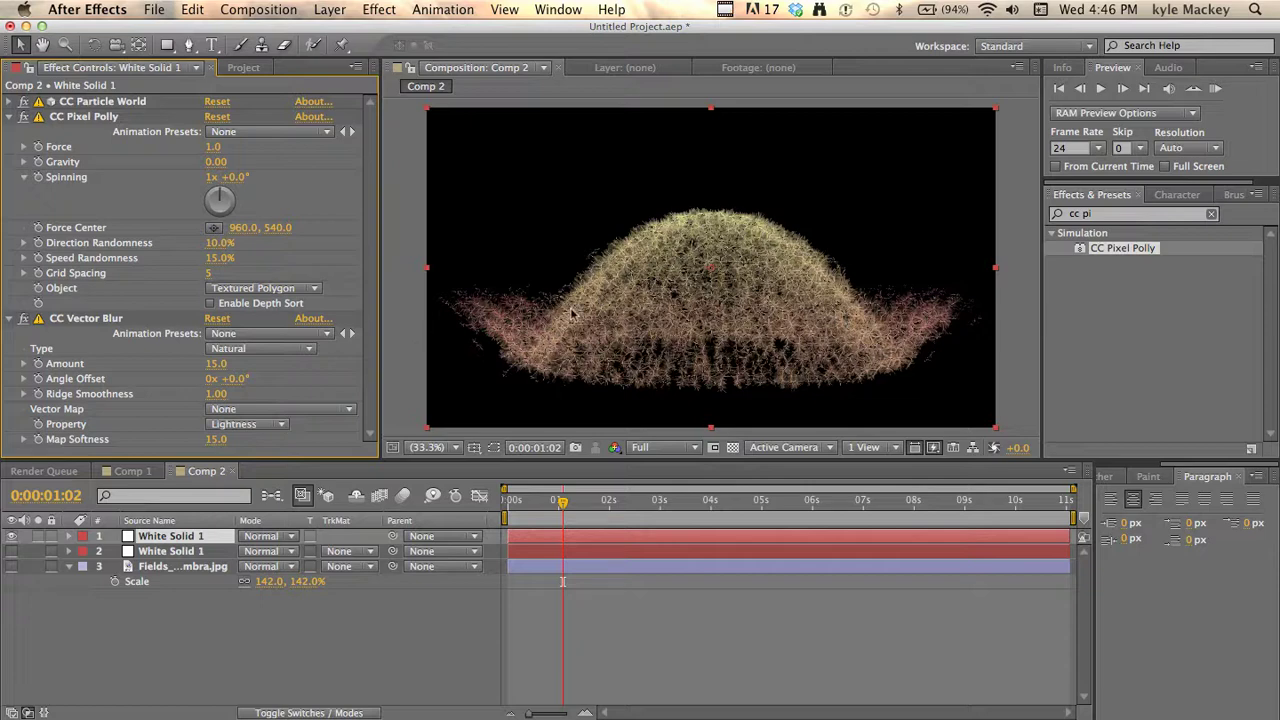
- Inspect the blurred streaks, fit the viewer, and make the field photo visible again
{"action": "key", "text": "slash"}
{"action": "key", "text": "comma"}
{"action": "key", "text": "comma"}
{"action": "key", "text": "comma"}
{"action": "key", "text": "comma"}
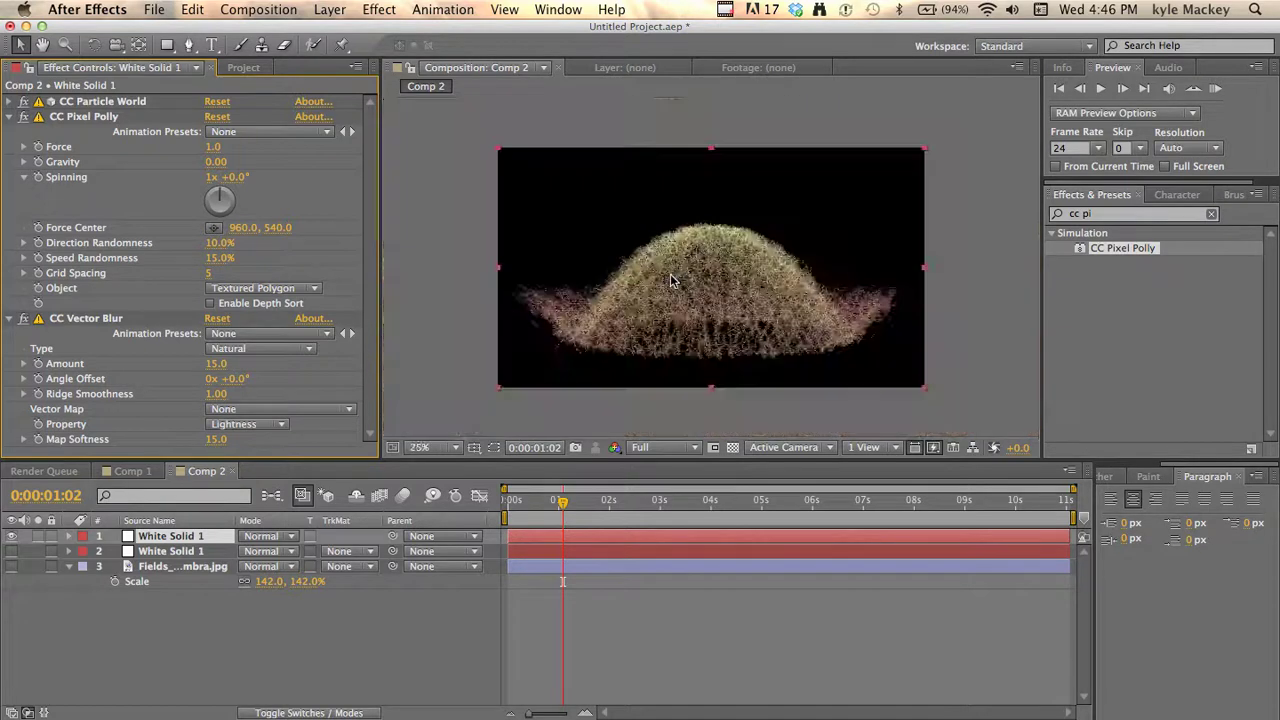
{"action": "key", "text": "period"}
{"action": "key", "text": "period"}
{"action": "left_click", "coordinate": [425, 447]}
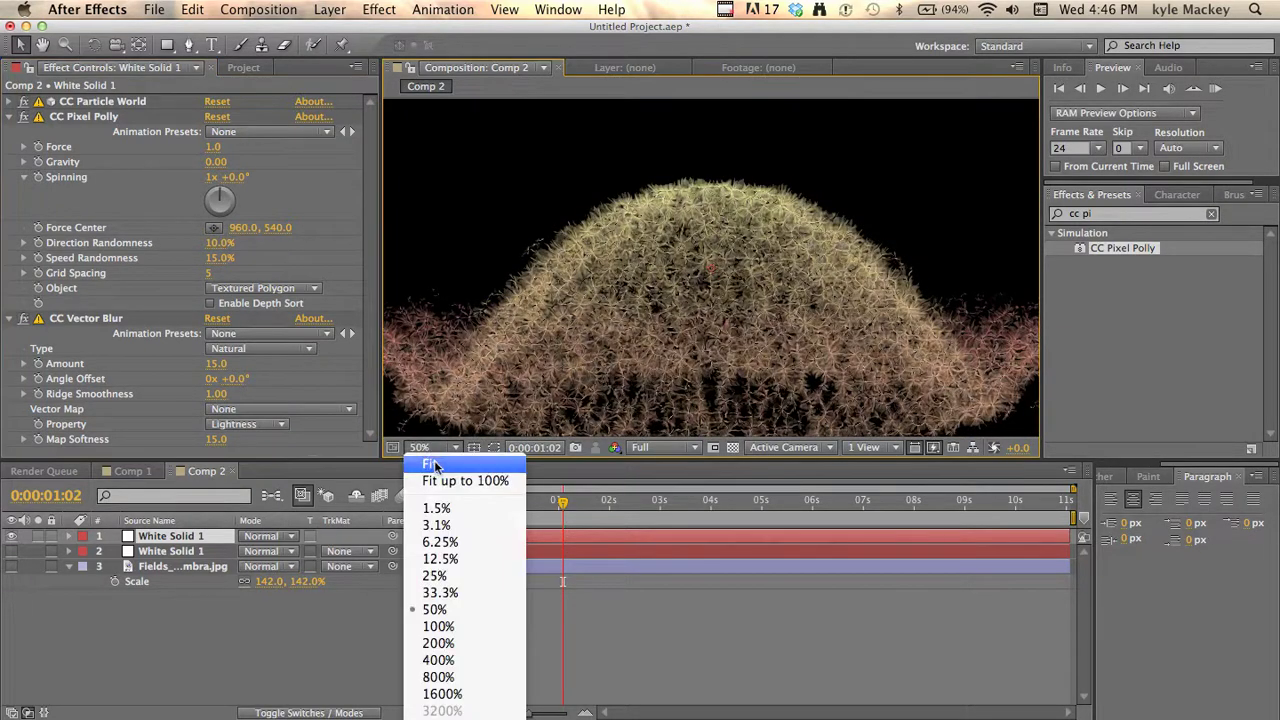
{"action": "left_click", "coordinate": [432, 457]}
{"action": "left_click", "coordinate": [13, 566]}
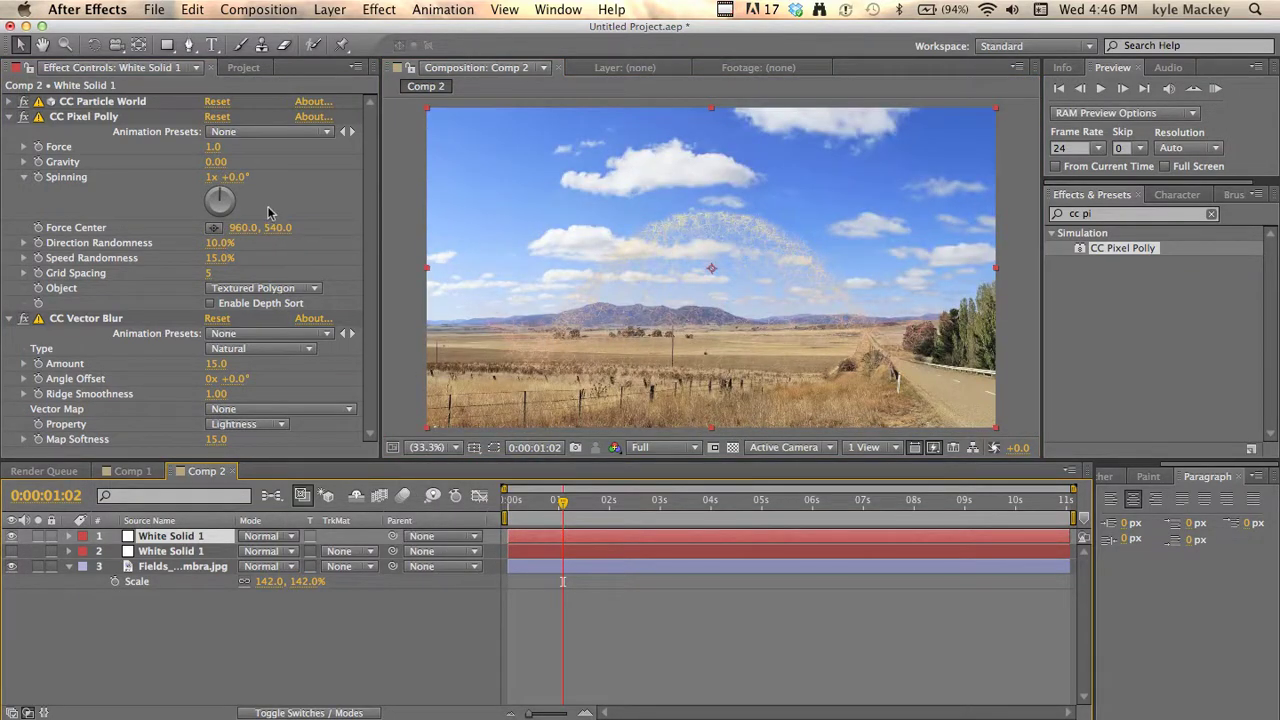
- Raise CC Particle World's Birth Rate to 28.5, view at 100%, and search effects for 'curv'
{"action": "left_click", "coordinate": [10, 102]}
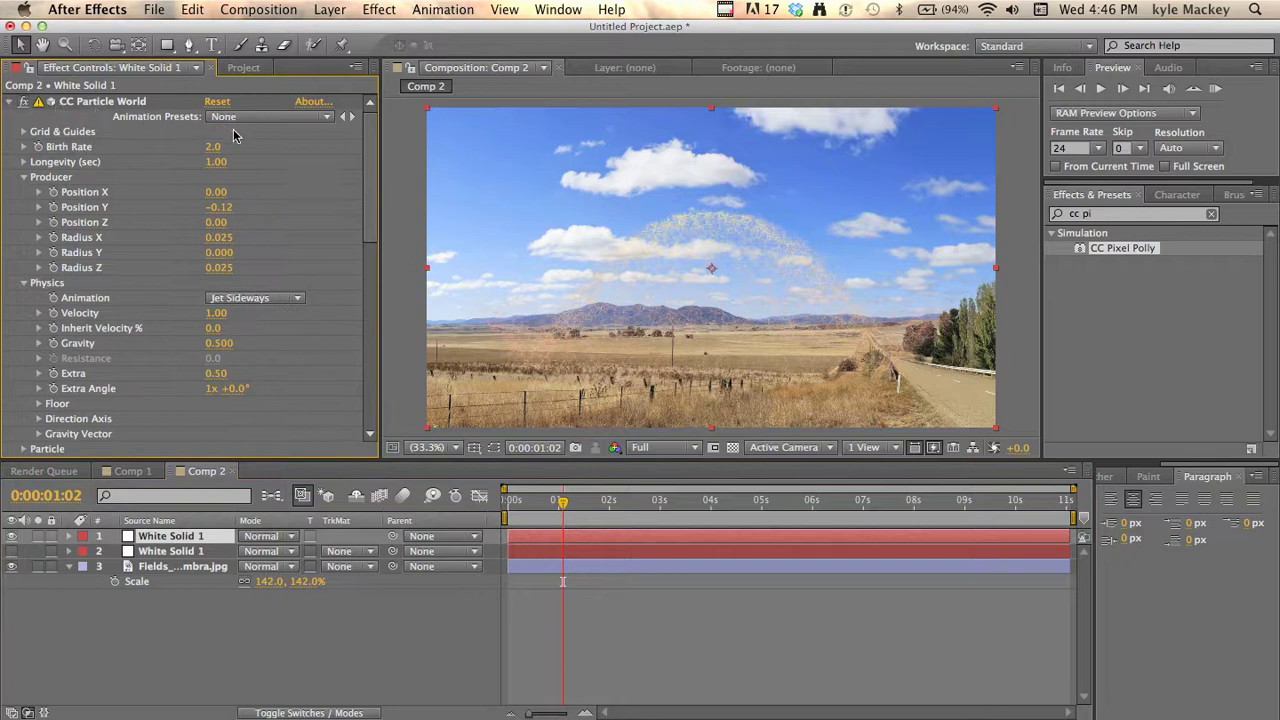
{"action": "left_click", "coordinate": [232, 150]}
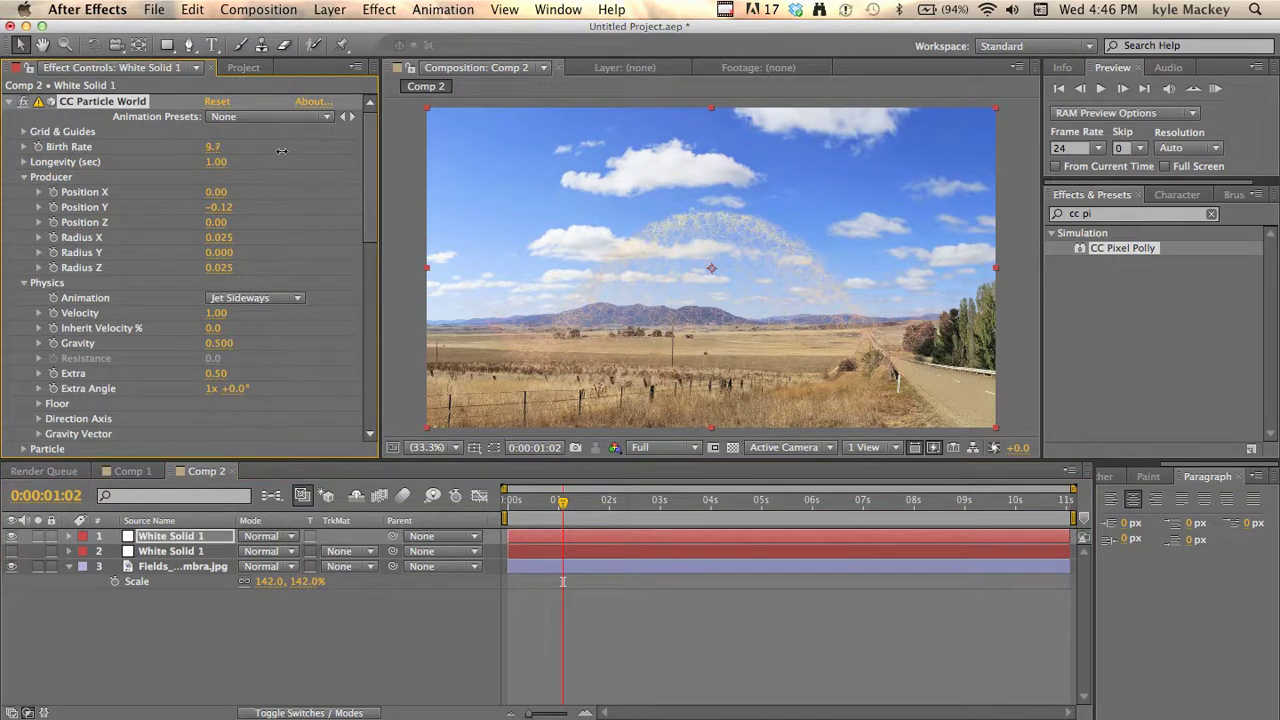
{"action": "left_click_drag", "start_coordinate": [282, 150], "coordinate": [295, 150]}
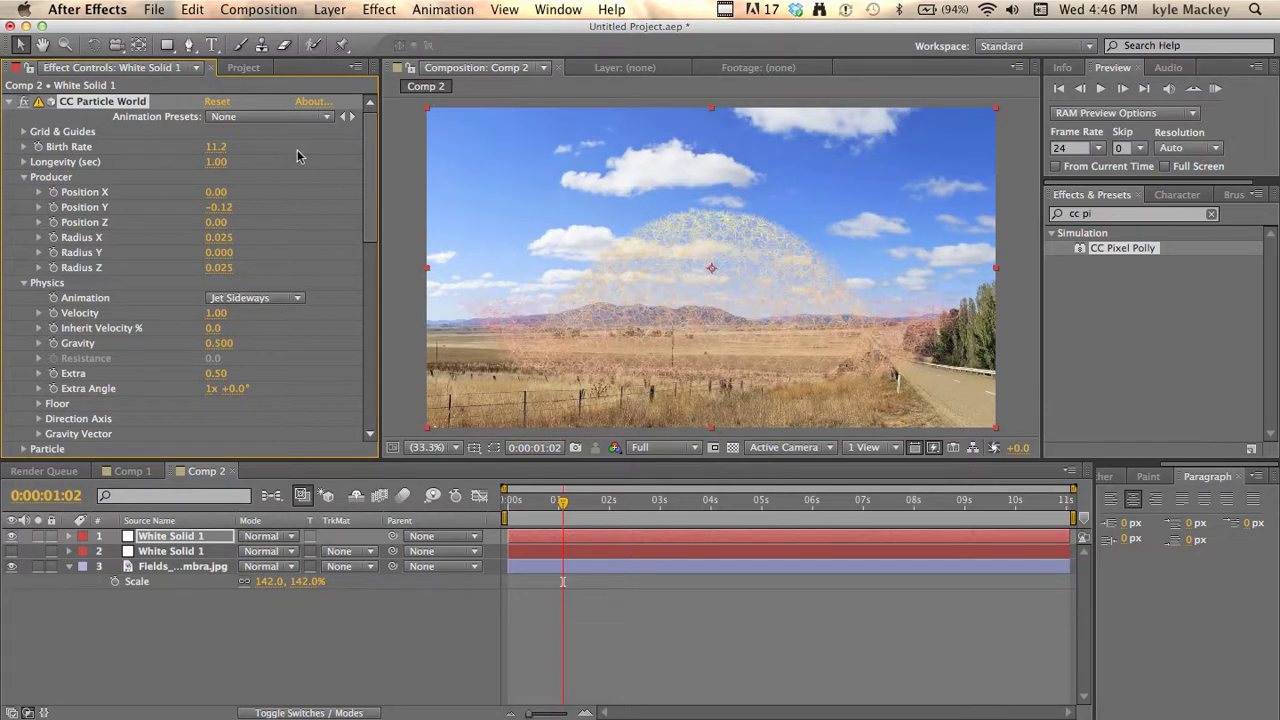
{"action": "left_click_drag", "start_coordinate": [218, 147], "coordinate": [263, 144]}
{"action": "left_click_drag", "start_coordinate": [369, 146], "coordinate": [385, 152]}
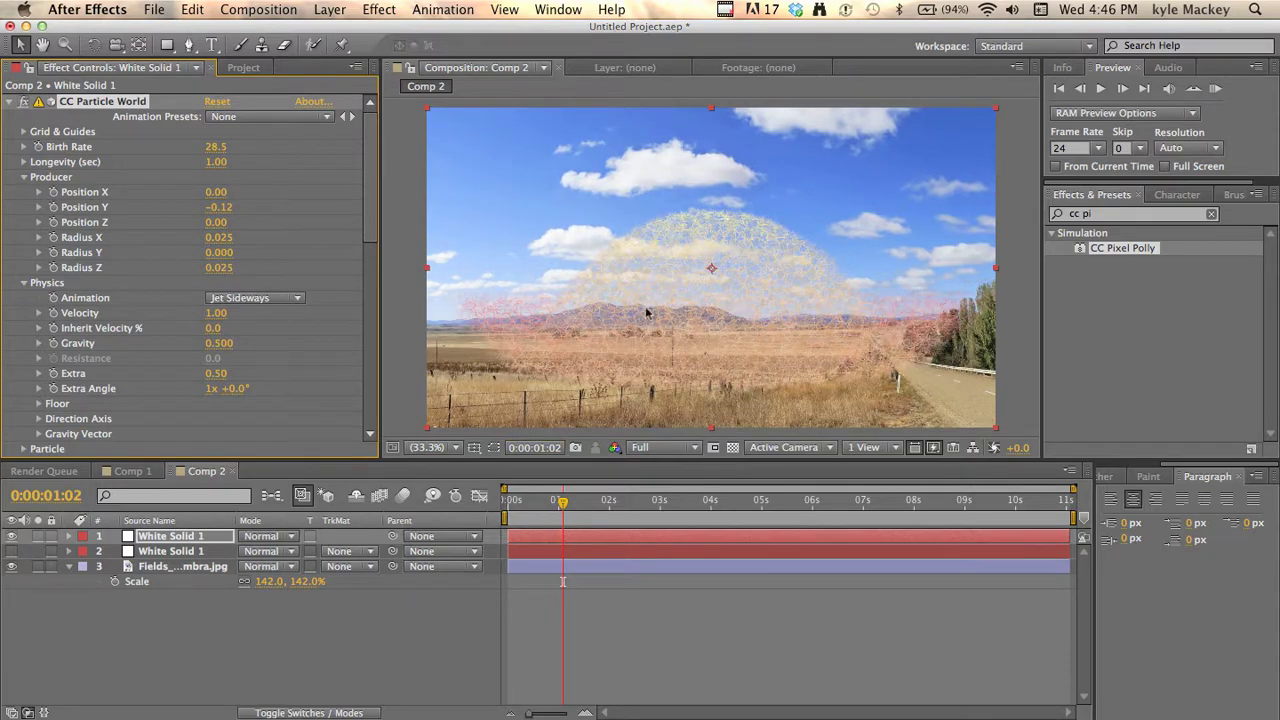
{"action": "key", "text": "slash"}
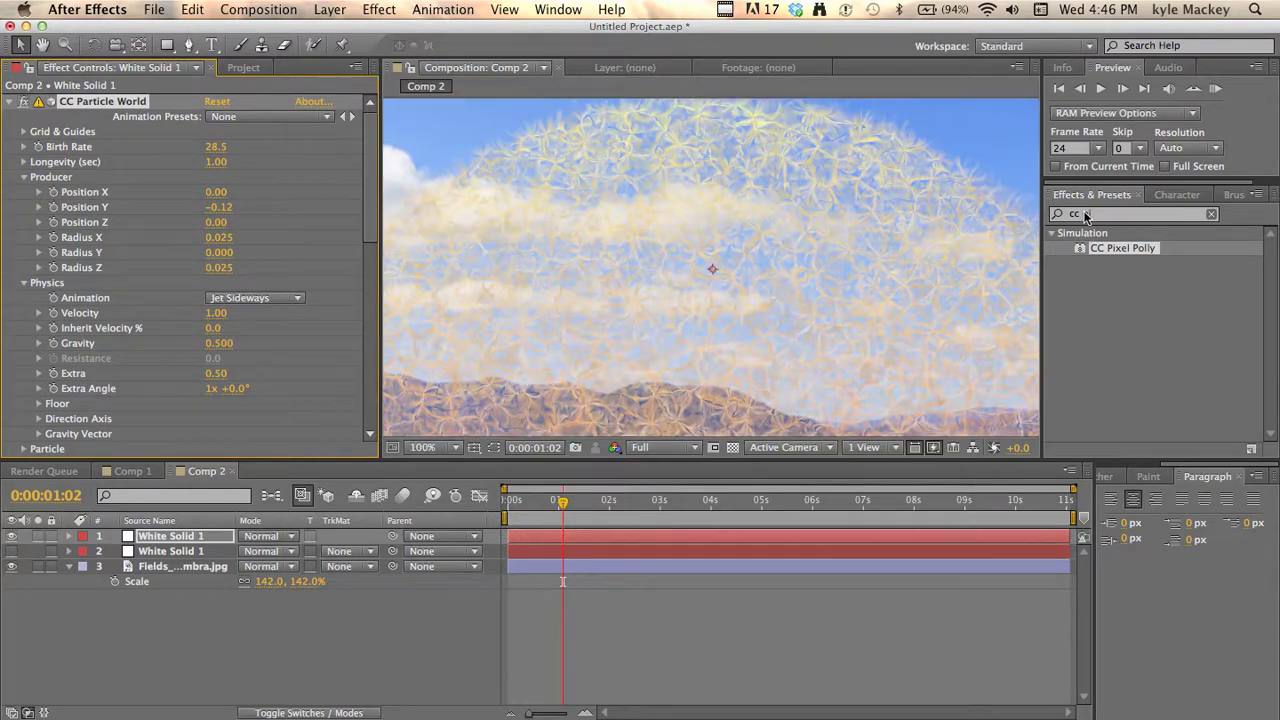
{"action": "left_click", "coordinate": [1092, 216]}
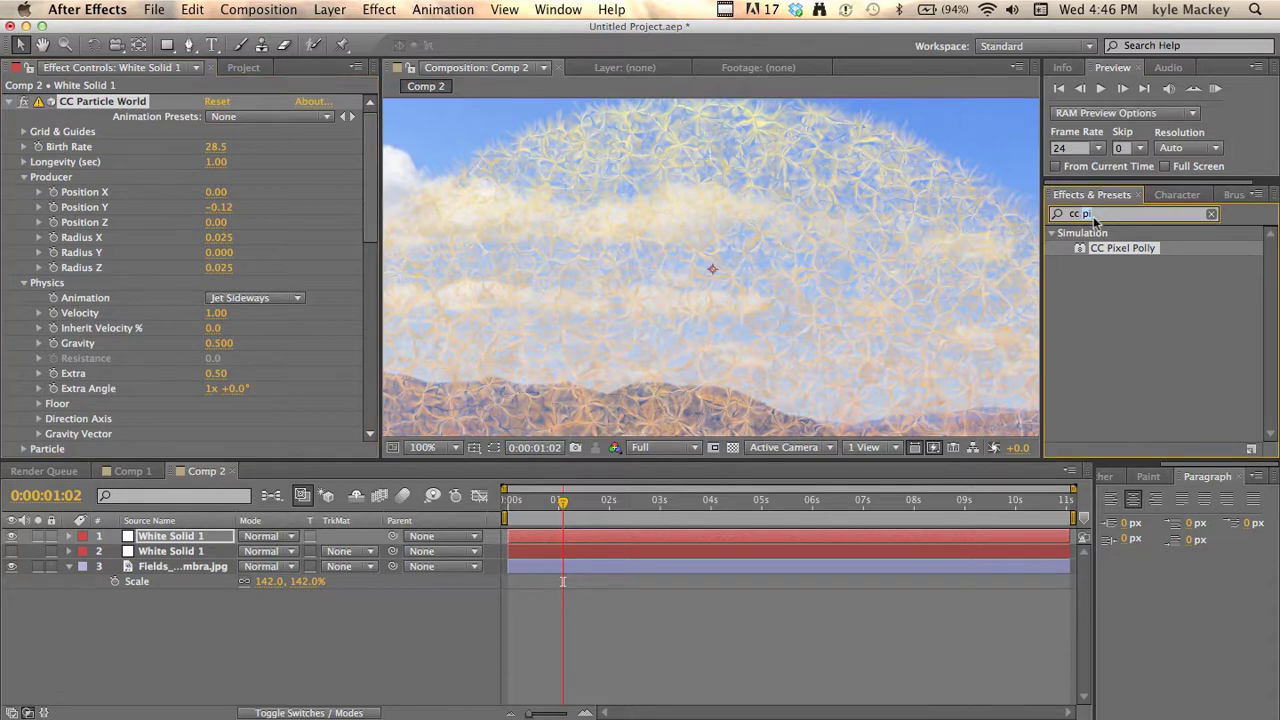
{"action": "type", "text": "curv"}
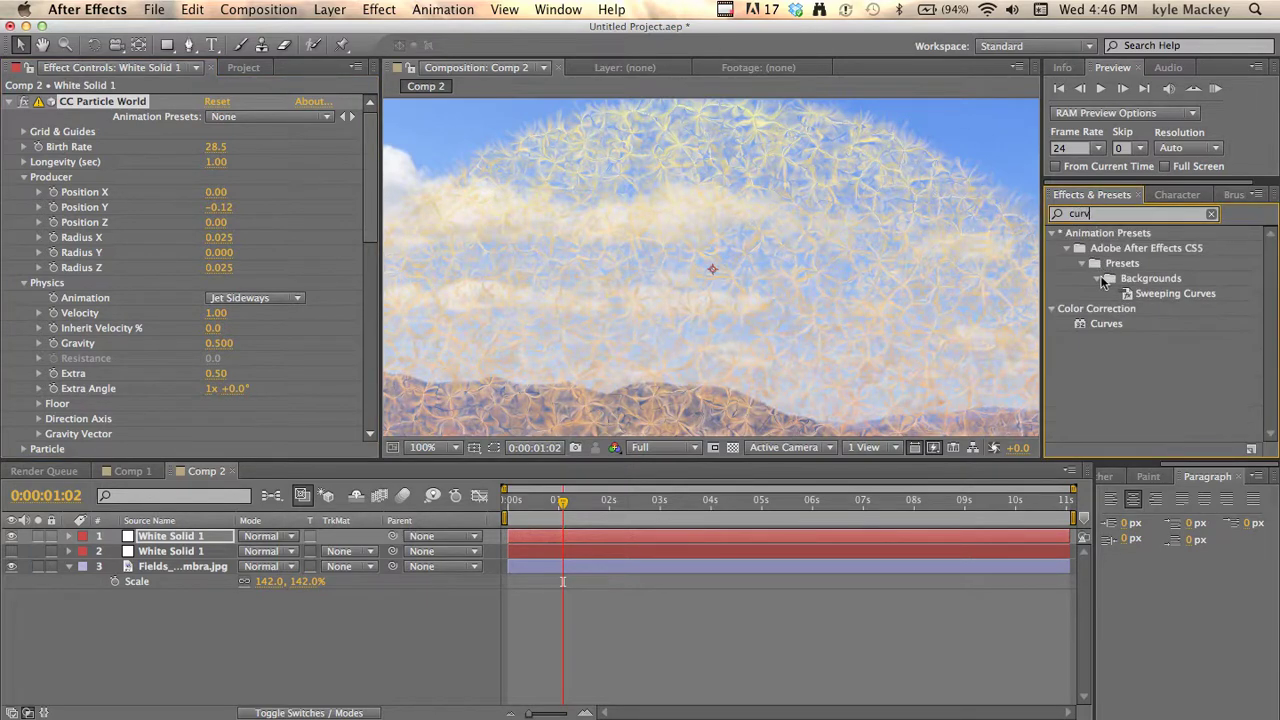
- Apply Curves to White Solid 1, pull the RGB curve down, and switch to the Alpha channel
{"action": "left_click_drag", "start_coordinate": [1100, 328], "coordinate": [145, 541]}
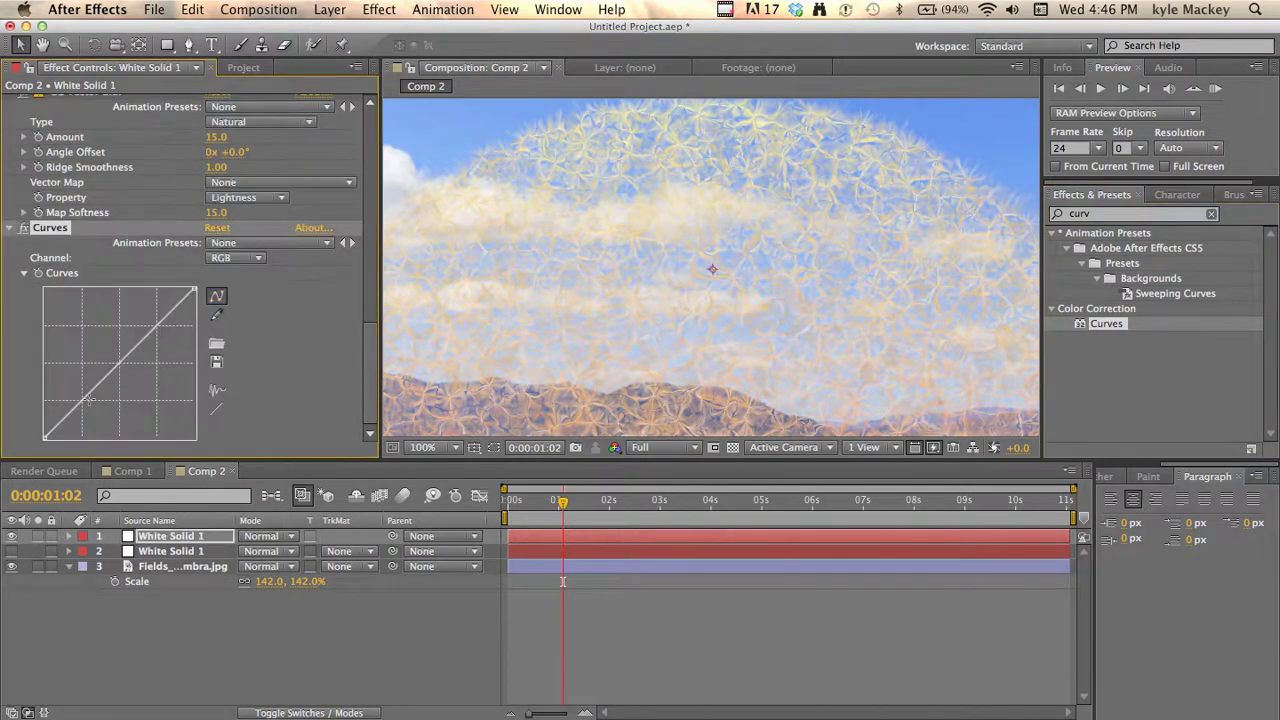
{"action": "left_click_drag", "start_coordinate": [88, 398], "coordinate": [98, 427]}
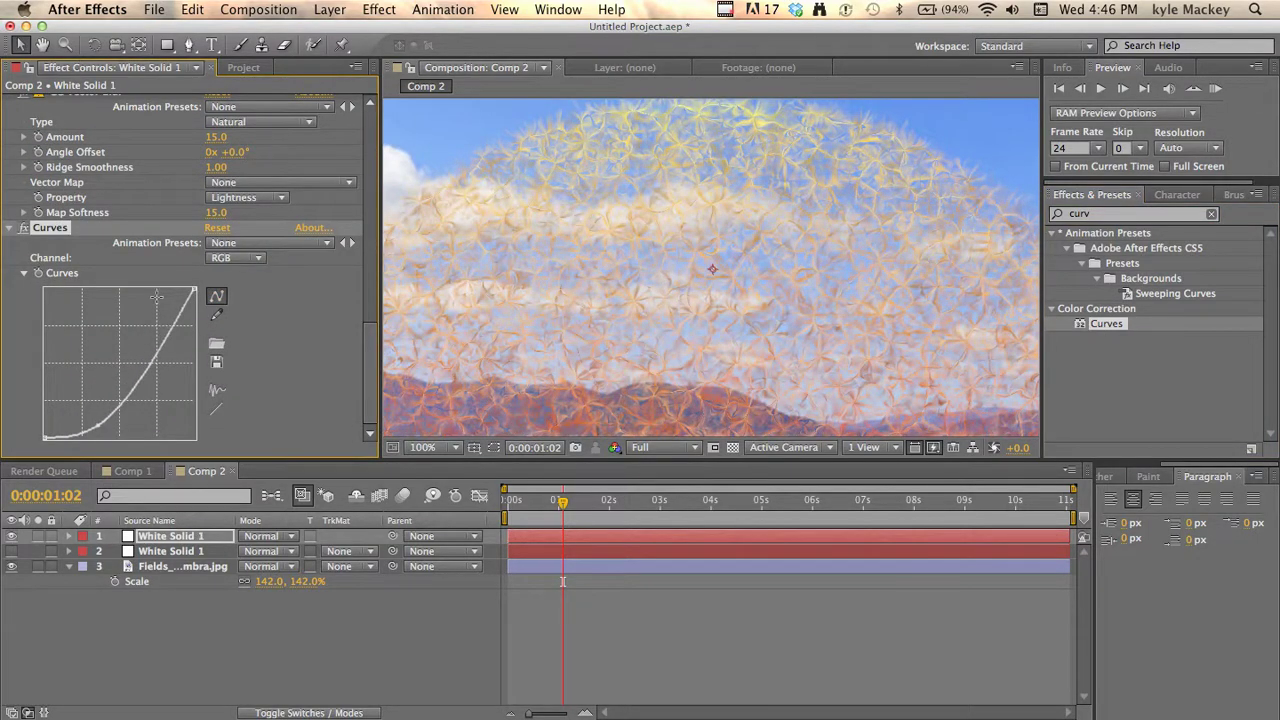
{"action": "left_click_drag", "start_coordinate": [155, 346], "coordinate": [105, 354]}
{"action": "left_click", "coordinate": [235, 258]}
{"action": "left_click", "coordinate": [235, 340]}
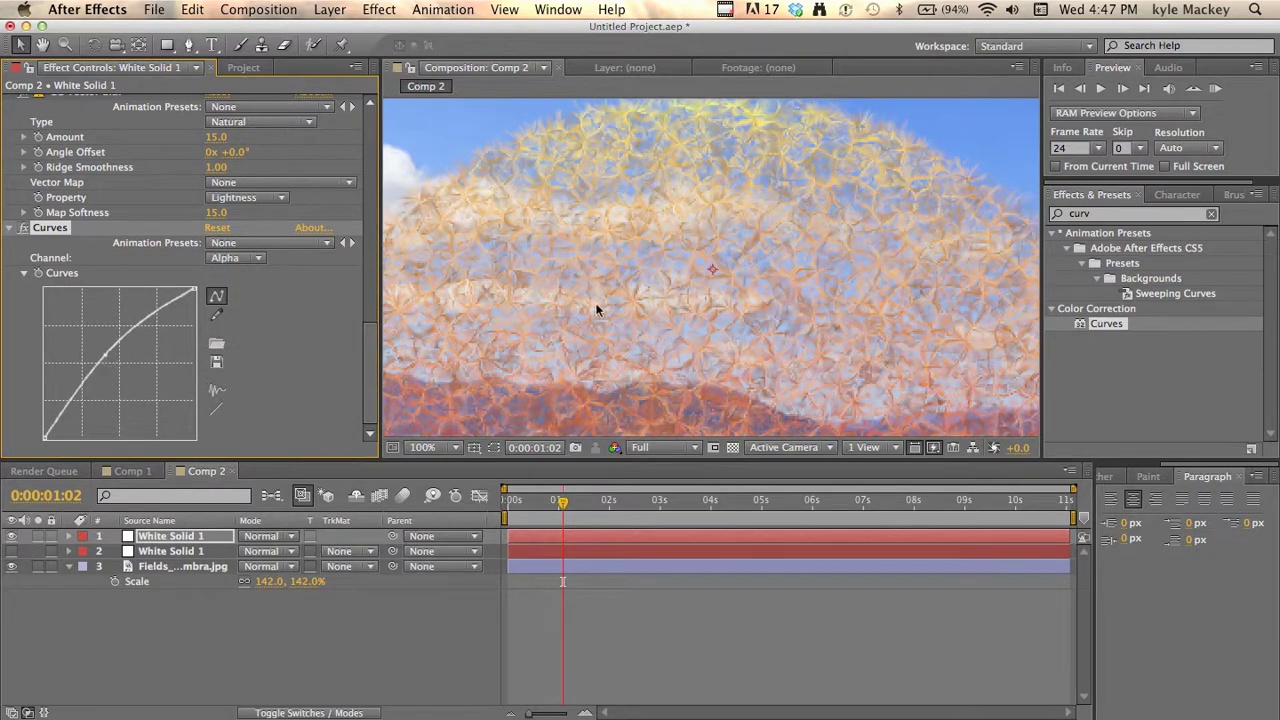
- Zoom the composition out and toggle the particle layer off and on to compare
{"action": "key", "text": "comma"}
{"action": "key", "text": "comma"}
{"action": "key", "text": "period"}
{"action": "key", "text": "comma"}
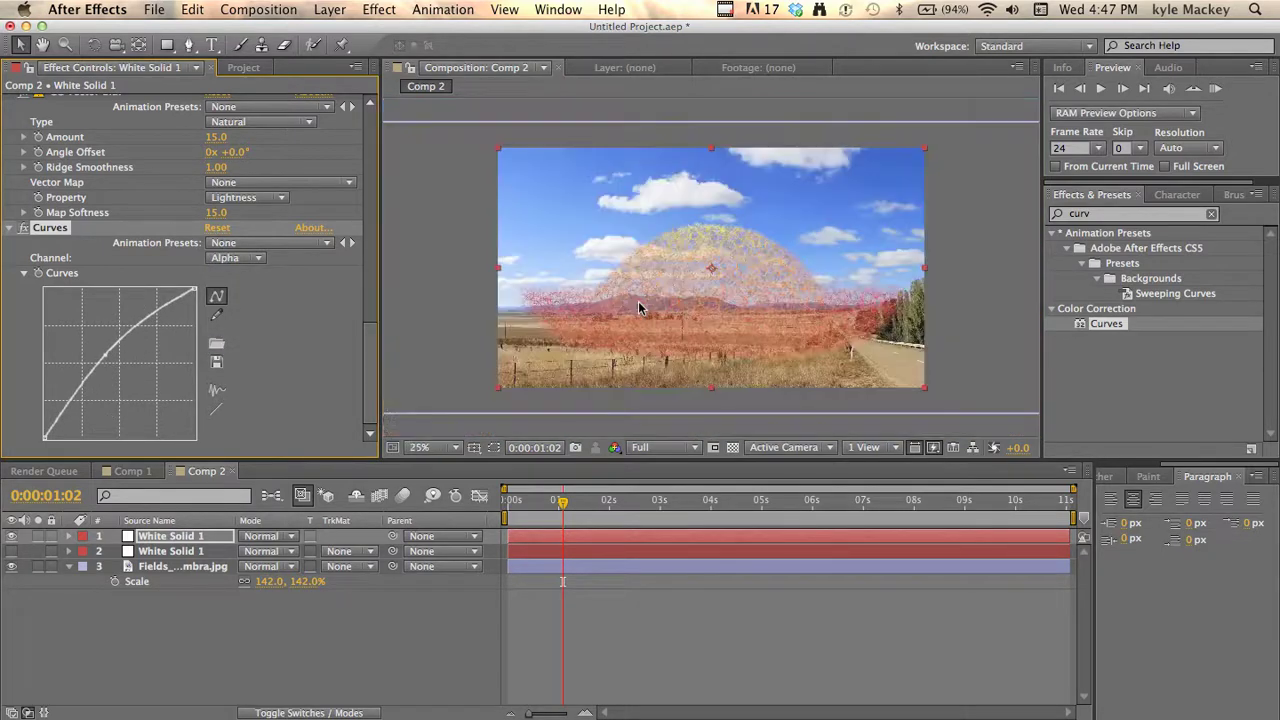
{"action": "key", "text": "period"}
{"action": "key", "text": "period"}
{"action": "key", "text": "period"}
{"action": "key", "text": "period"}
{"action": "key", "text": "period"}
{"action": "key", "text": "period"}
{"action": "key", "text": "period"}
{"action": "key", "text": "period"}
{"action": "key", "text": "period"}
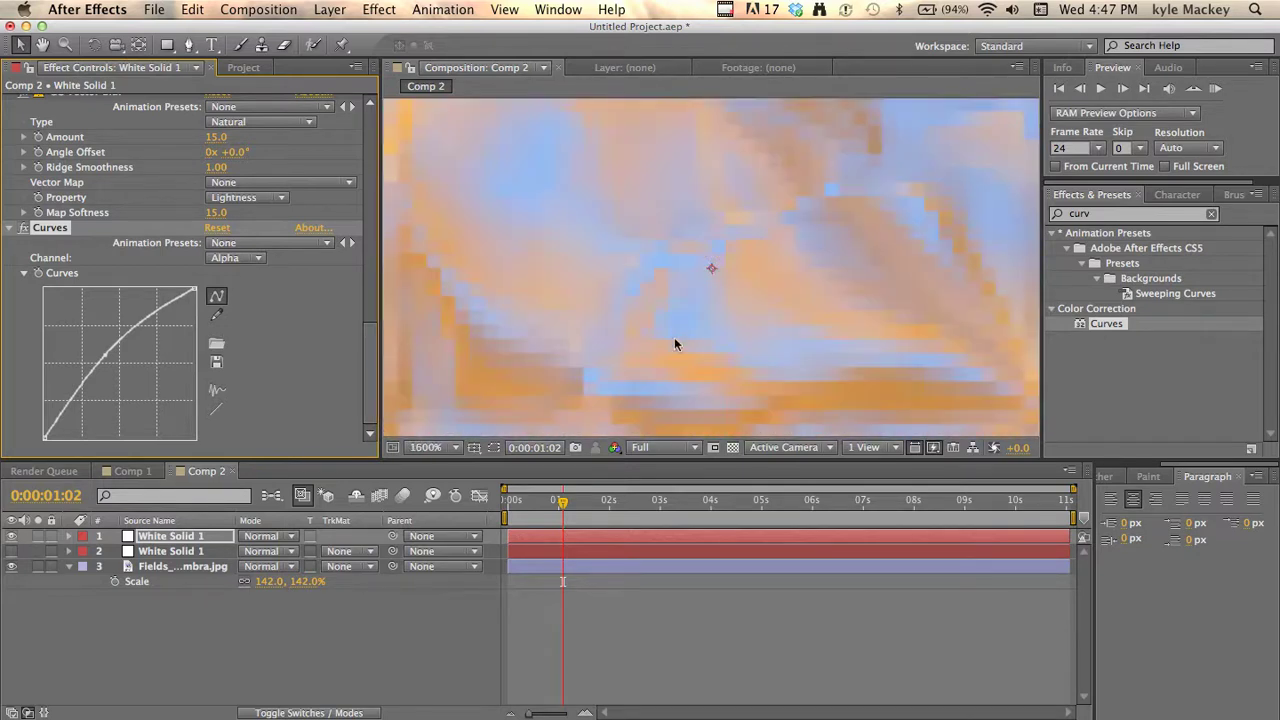
{"action": "key", "text": "comma"}
{"action": "key", "text": "comma"}
{"action": "key", "text": "comma"}
{"action": "key", "text": "comma"}
{"action": "key", "text": "comma"}
{"action": "key", "text": "comma"}
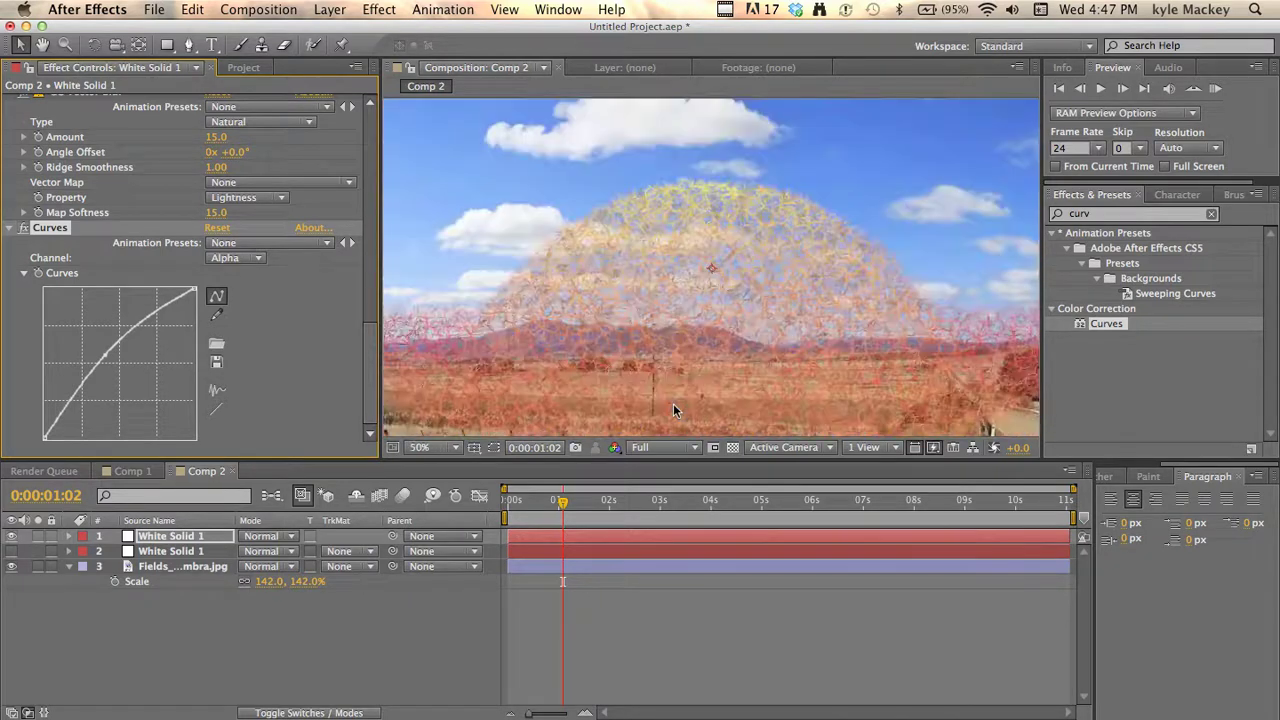
{"action": "key", "text": "comma"}
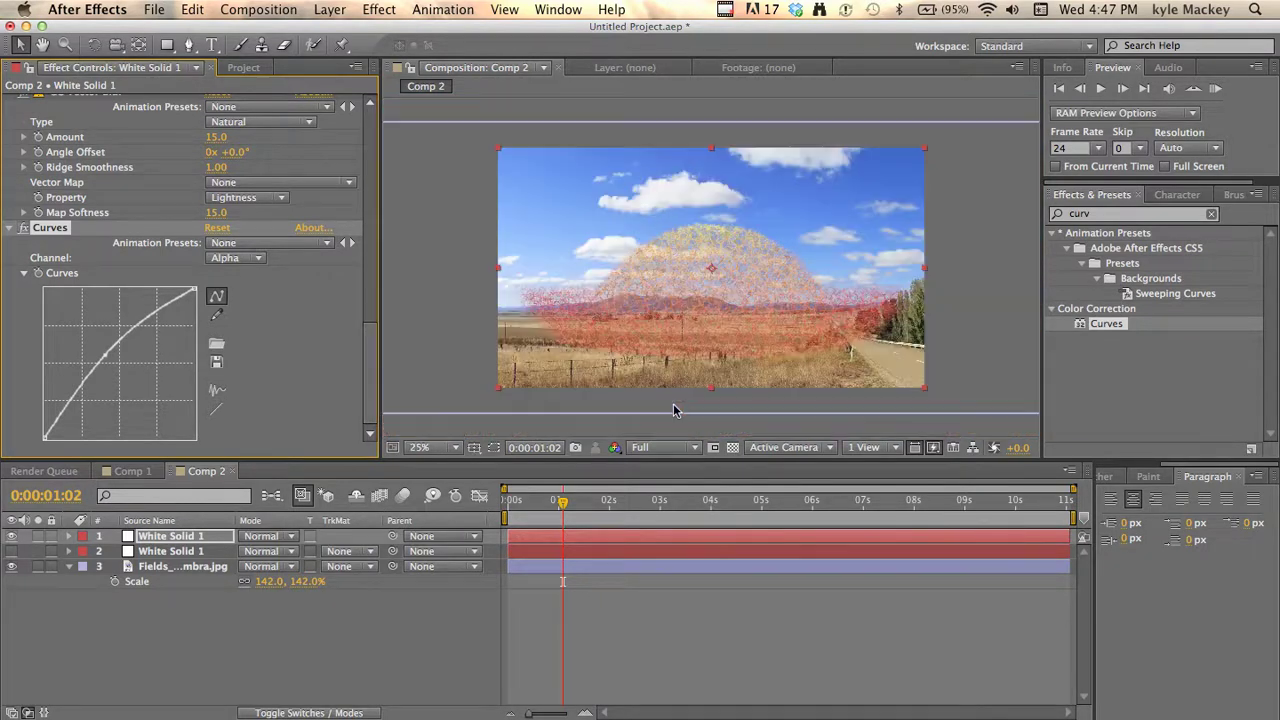
{"action": "left_click", "coordinate": [11, 536]}
{"action": "left_click", "coordinate": [11, 536]}
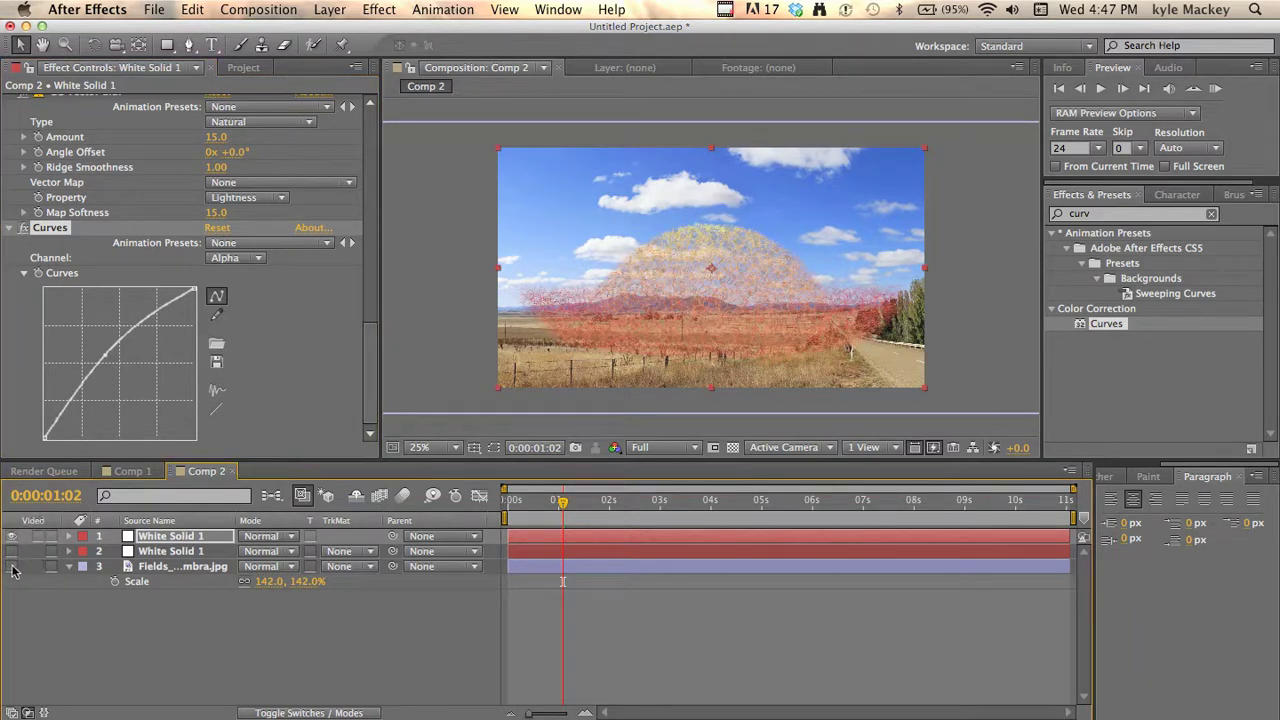
- Hide the field photo layer and move the time indicator to 0:00:03:12
{"action": "left_click", "coordinate": [11, 566]}
{"action": "left_click_drag", "start_coordinate": [562, 502], "coordinate": [686, 505]}
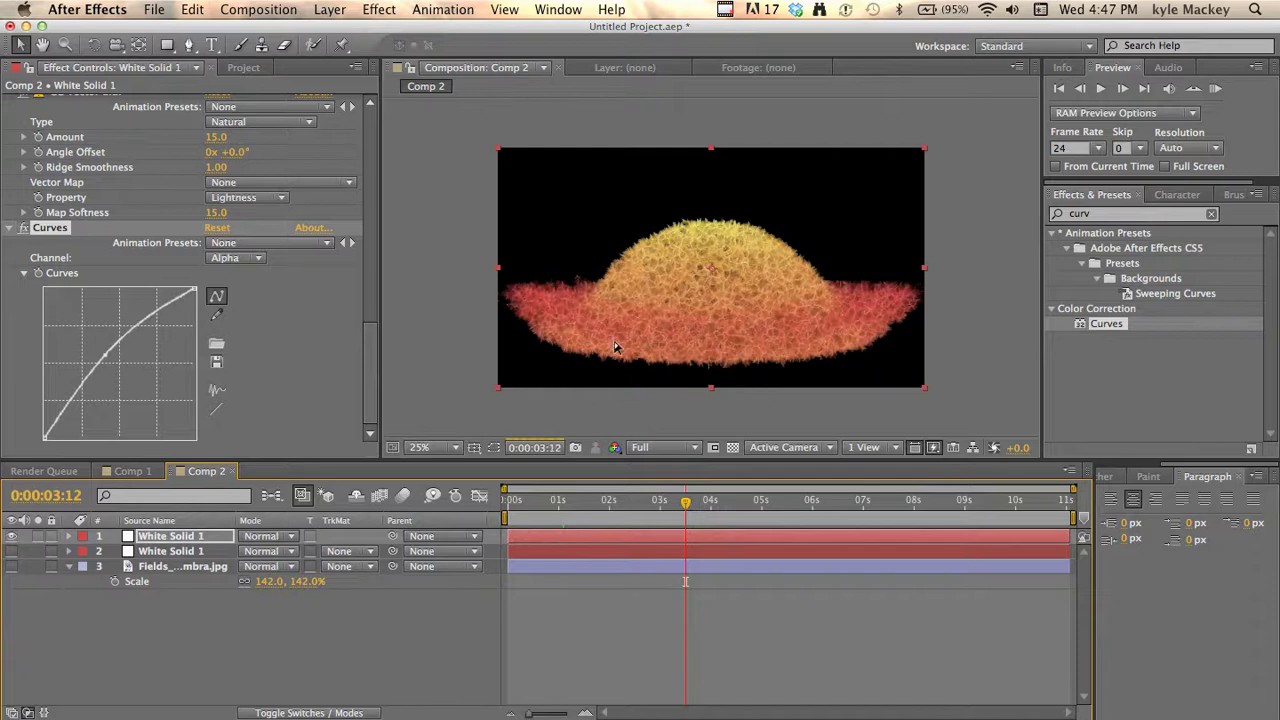
{"action": "scroll", "coordinate": [176, 290], "scroll_direction": "up", "scroll_amount": 3}
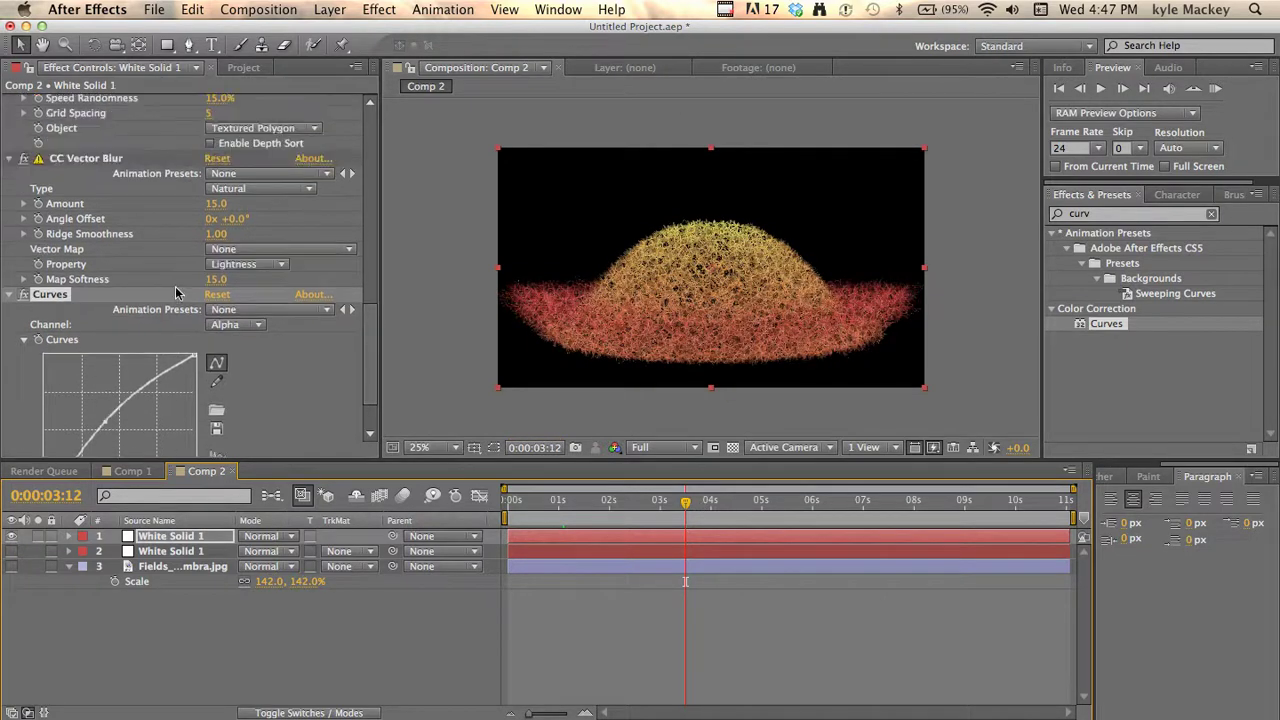
{"action": "scroll", "coordinate": [112, 172], "scroll_direction": "up", "scroll_amount": 5}
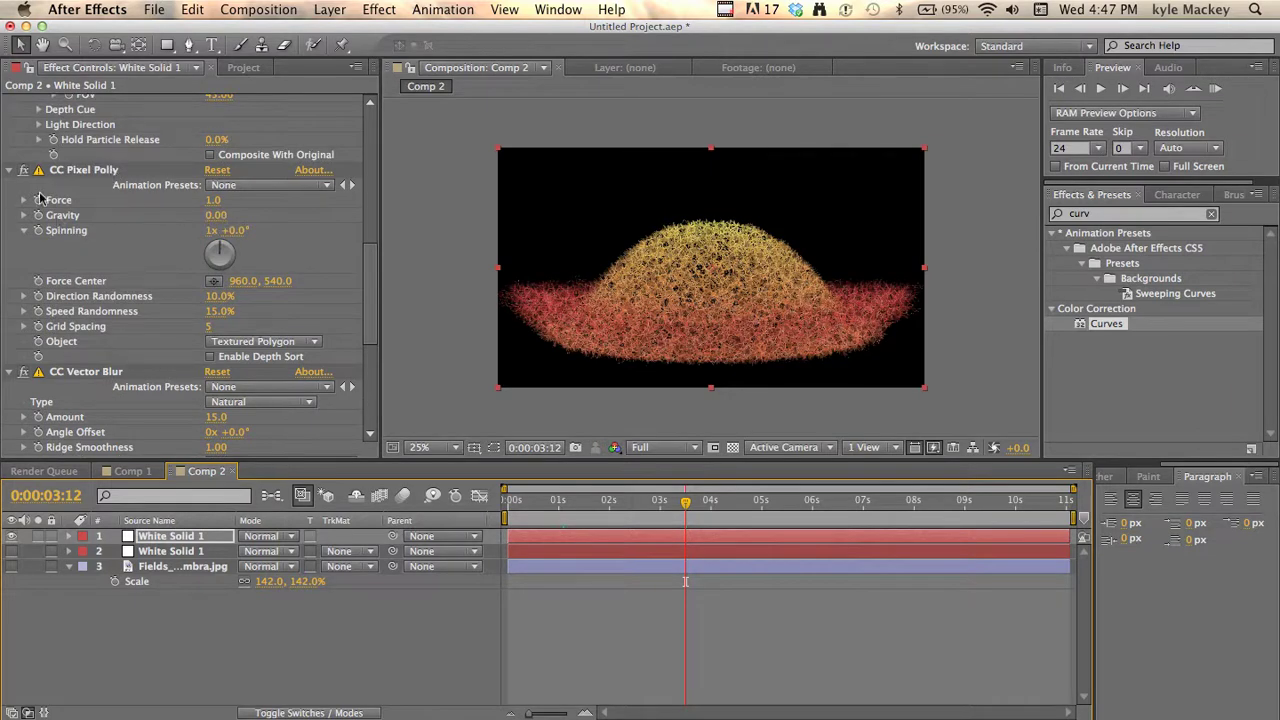
- Set CC Pixel Polly's Force to -38.0 and view the composition at 50% zoom
{"action": "mouse_move", "coordinate": [220, 207]}
{"action": "left_mouse_down"}
{"action": "mouse_move", "coordinate": [268, 203]}
{"action": "mouse_move", "coordinate": [182, 205]}
{"action": "left_mouse_up"}
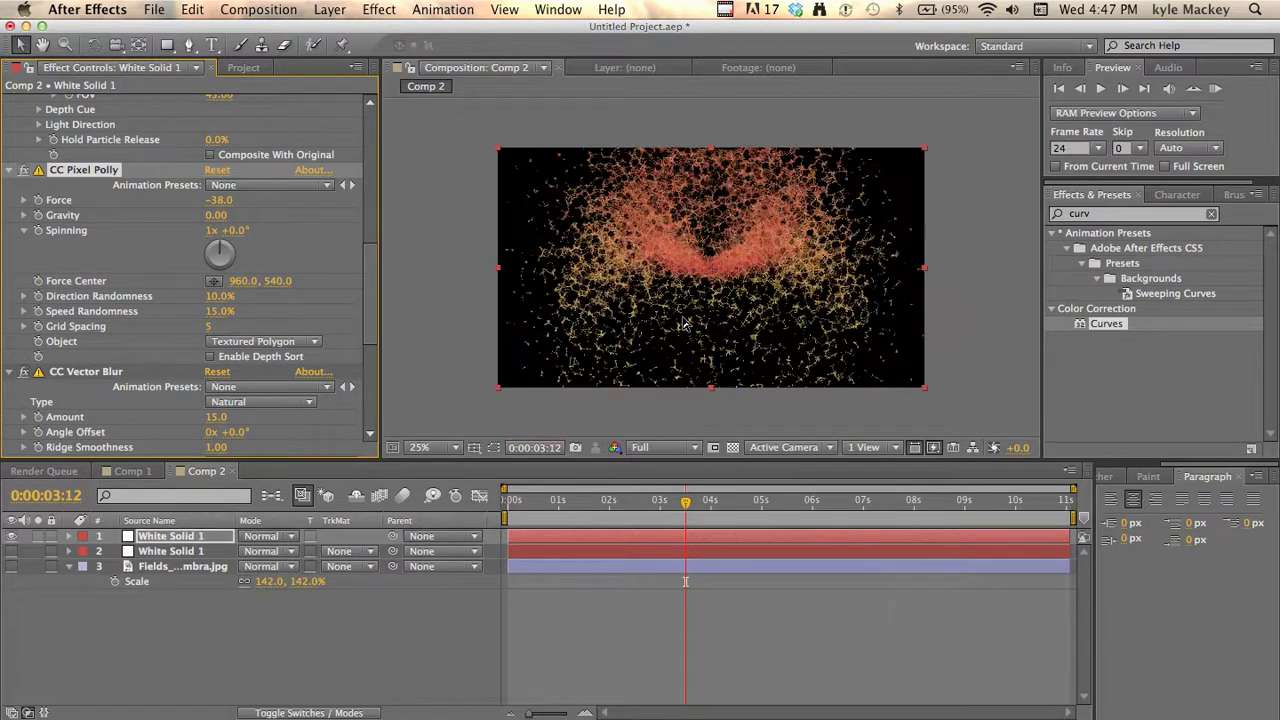
{"action": "key", "text": "period"}
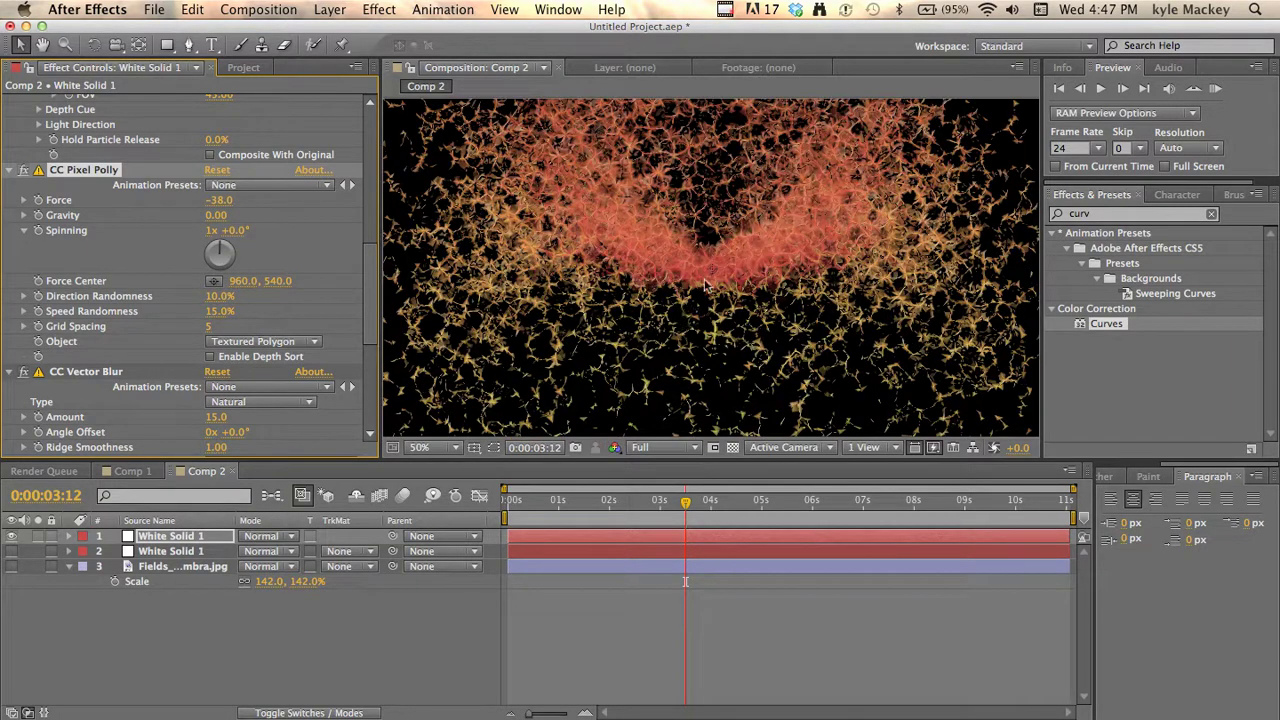
{"action": "key", "text": "comma"}
{"action": "key", "text": "period"}
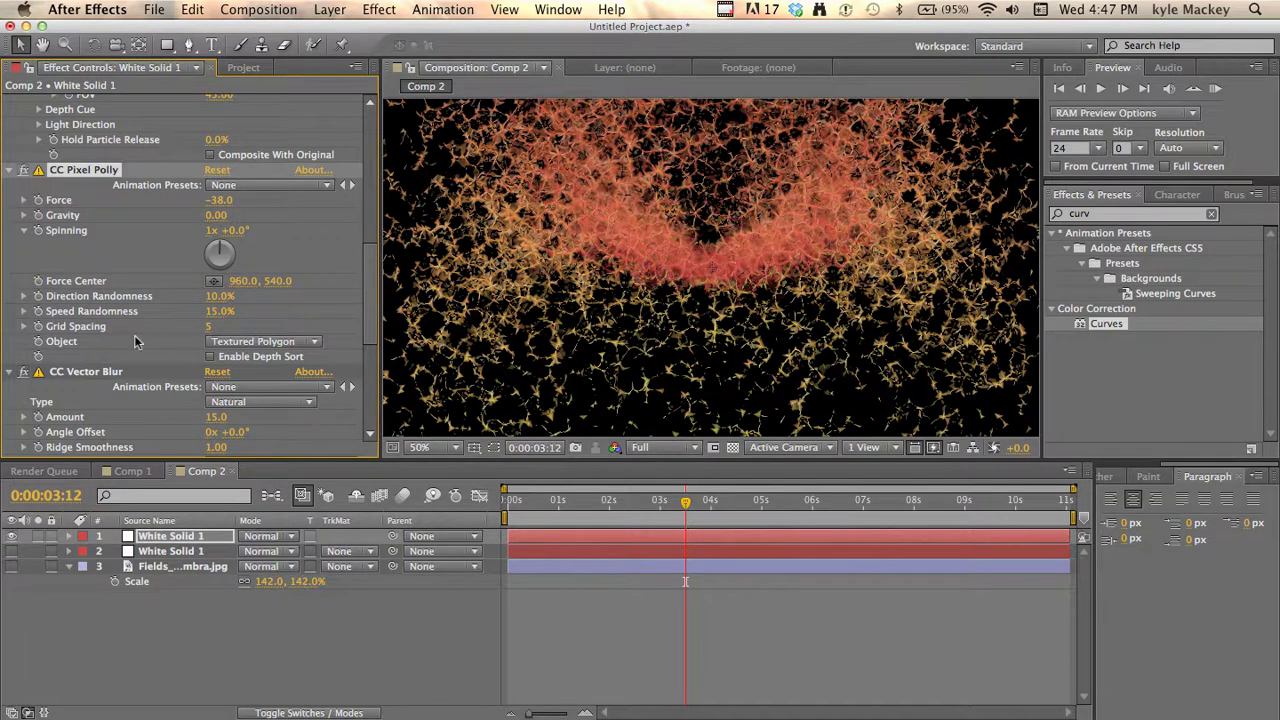
{"action": "scroll", "coordinate": [160, 264], "scroll_direction": "up", "scroll_amount": 10}
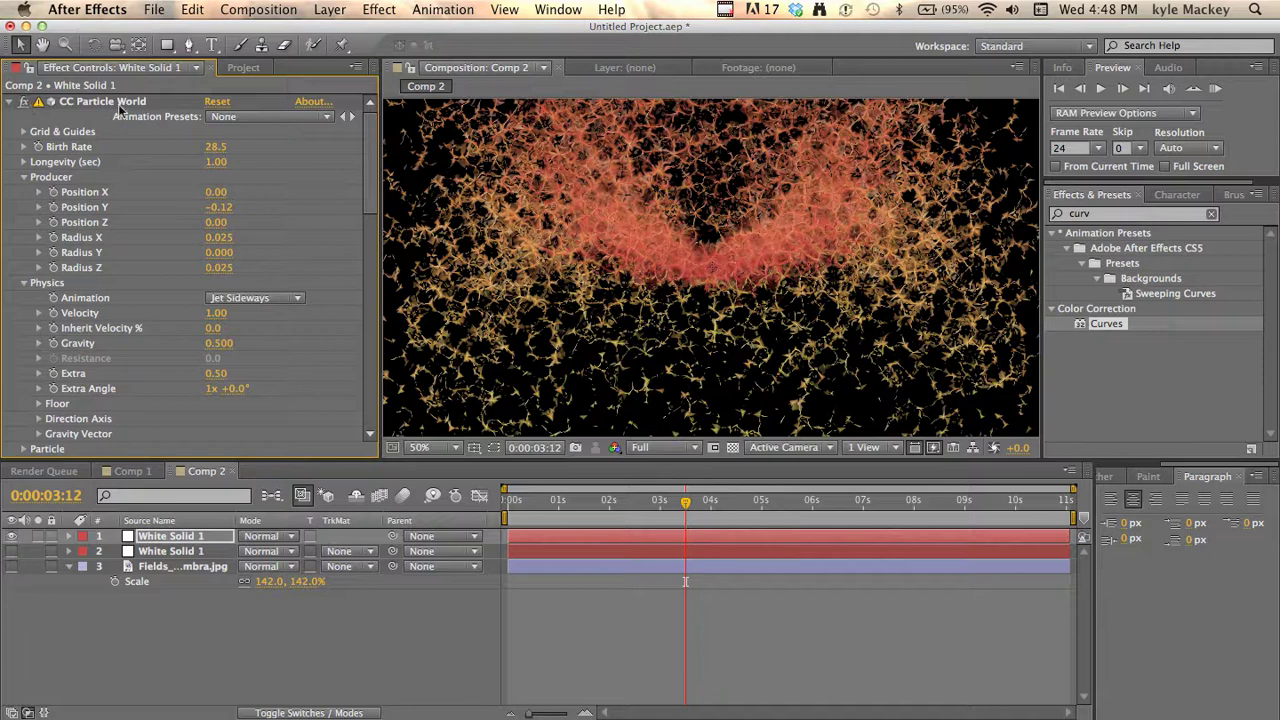
- Collapse all four effects and turn off CC Pixel Polly, CC Vector Blur and Curves
{"action": "left_click", "coordinate": [10, 102]}
{"action": "left_click", "coordinate": [10, 116]}
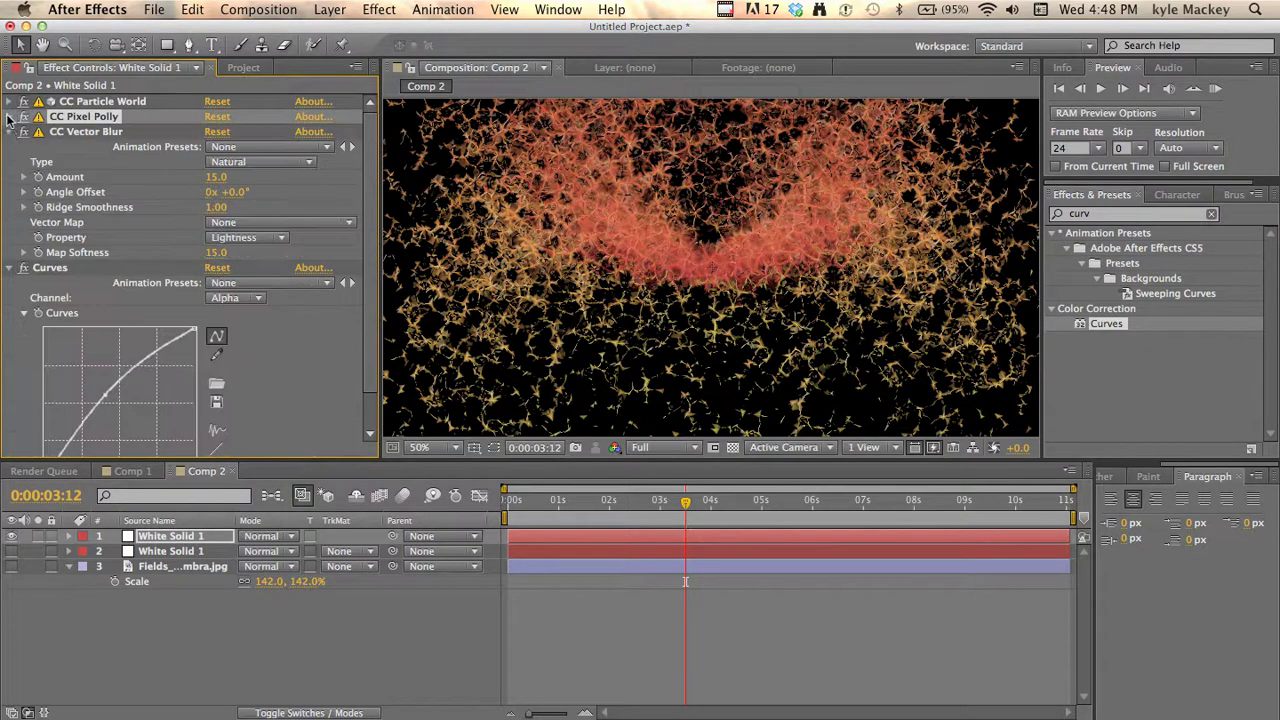
{"action": "left_click", "coordinate": [10, 132]}
{"action": "left_click", "coordinate": [10, 147]}
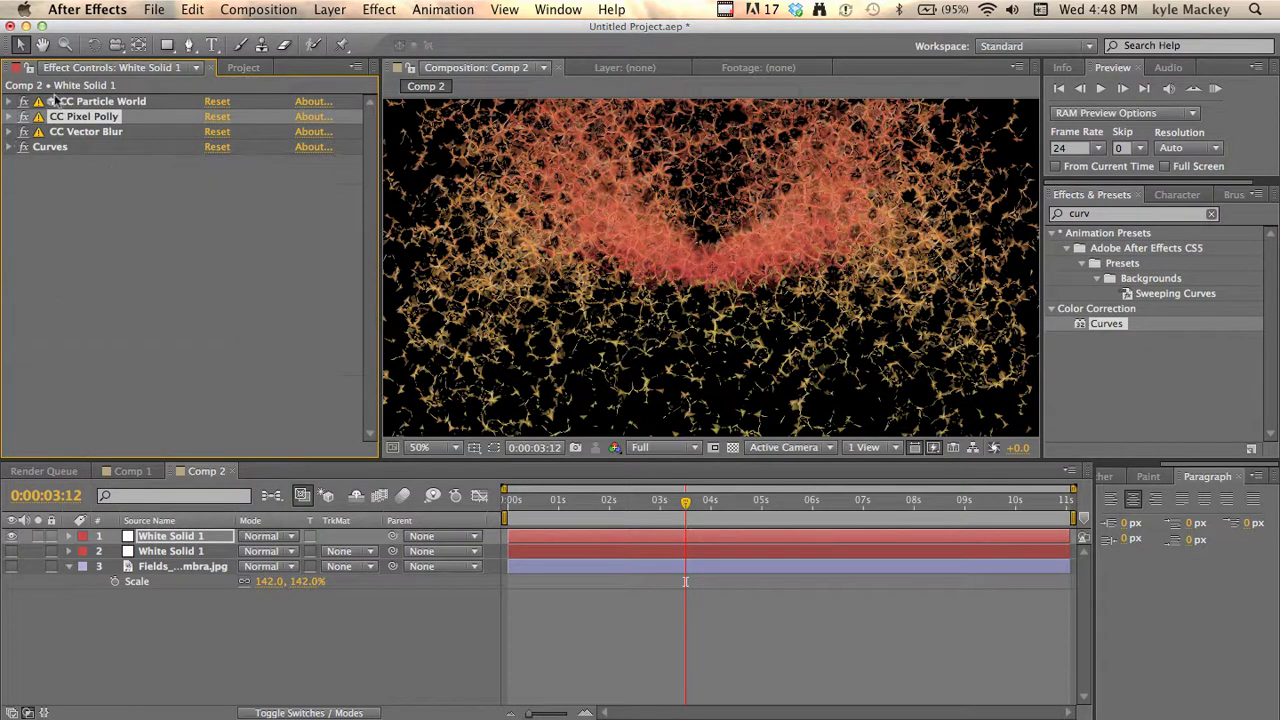
{"action": "left_click", "coordinate": [23, 116]}
{"action": "left_click", "coordinate": [23, 131]}
{"action": "left_click", "coordinate": [23, 147]}
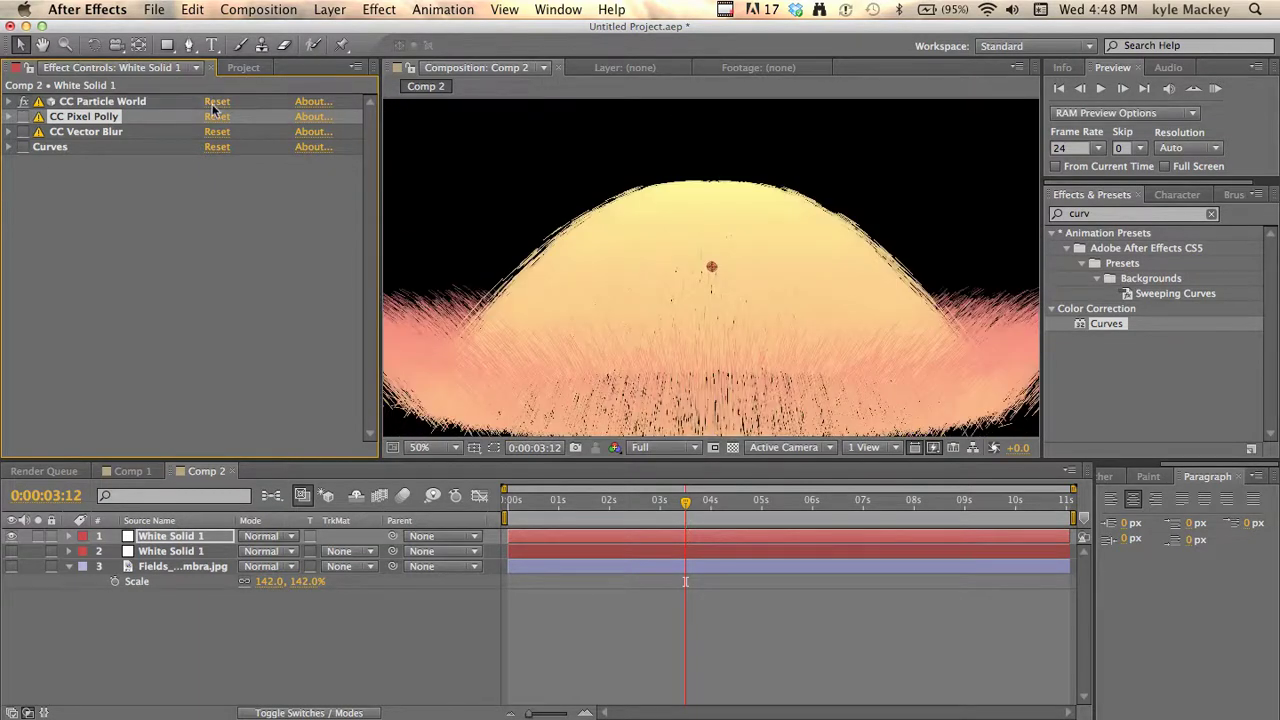
- Reset CC Particle World to defaults and preview the golden fountain at 25% zoom
{"action": "left_click", "coordinate": [213, 103]}
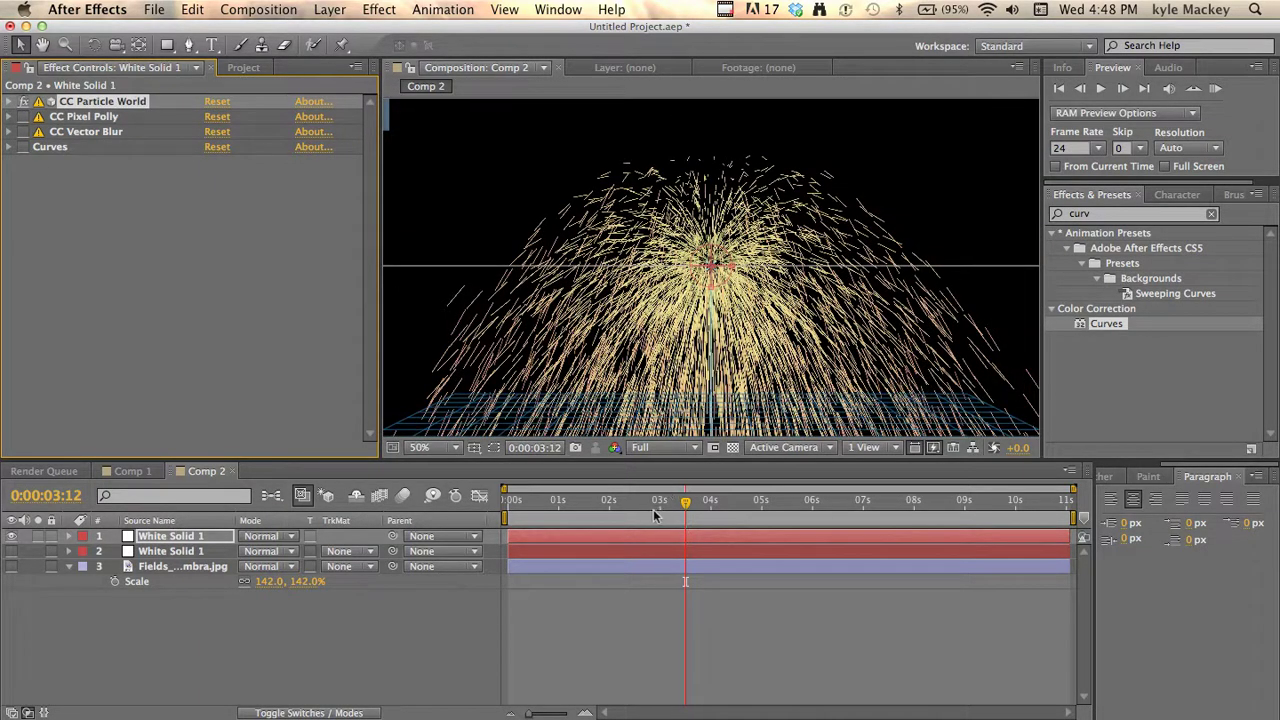
{"action": "left_click_drag", "start_coordinate": [657, 512], "coordinate": [728, 522]}
{"action": "key", "text": "comma"}
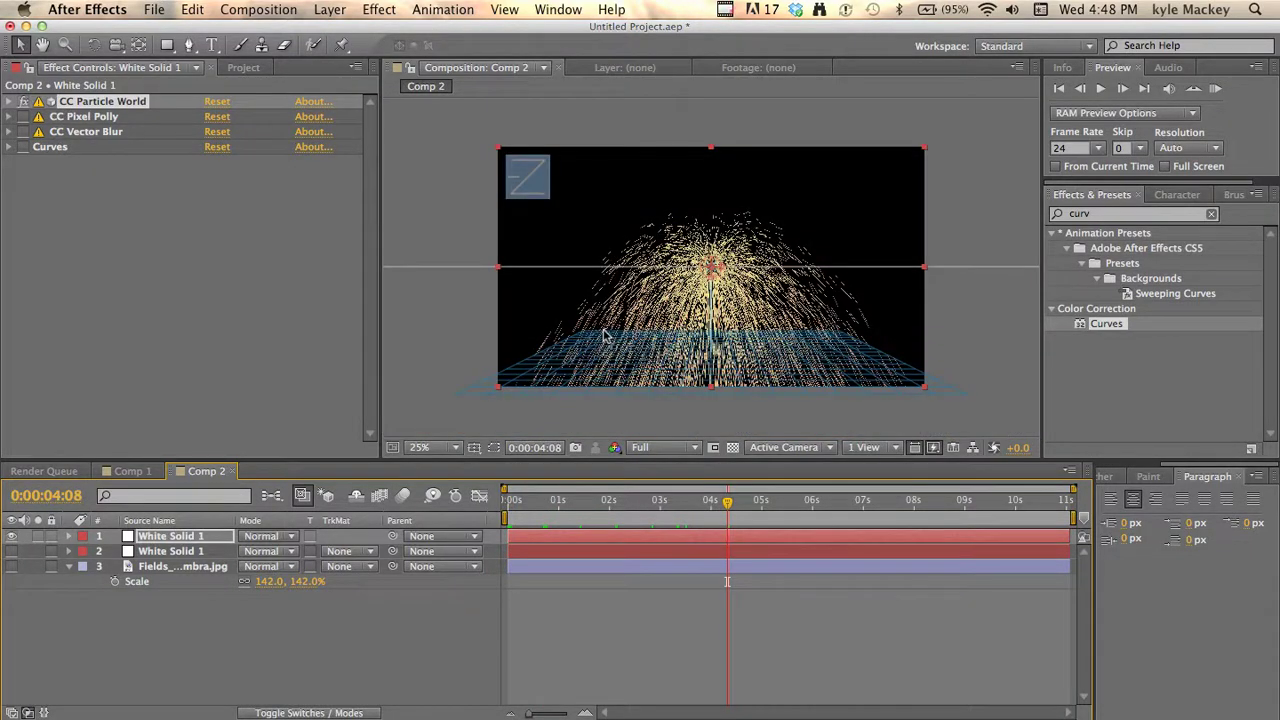